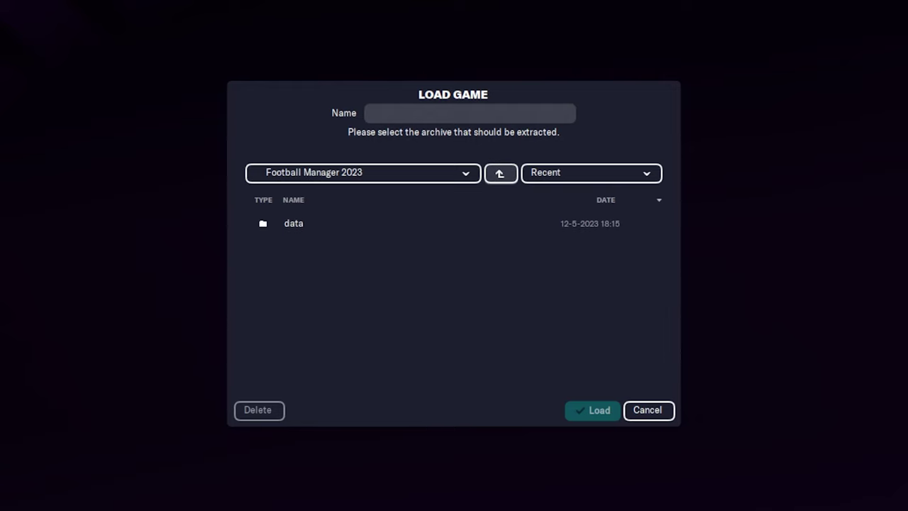
# Step: Browse up from the Football Manager 2023 folder to the root of drive D: in the archive selection dialog
pyautogui.click(500, 173)
pyautogui.click(501, 173)
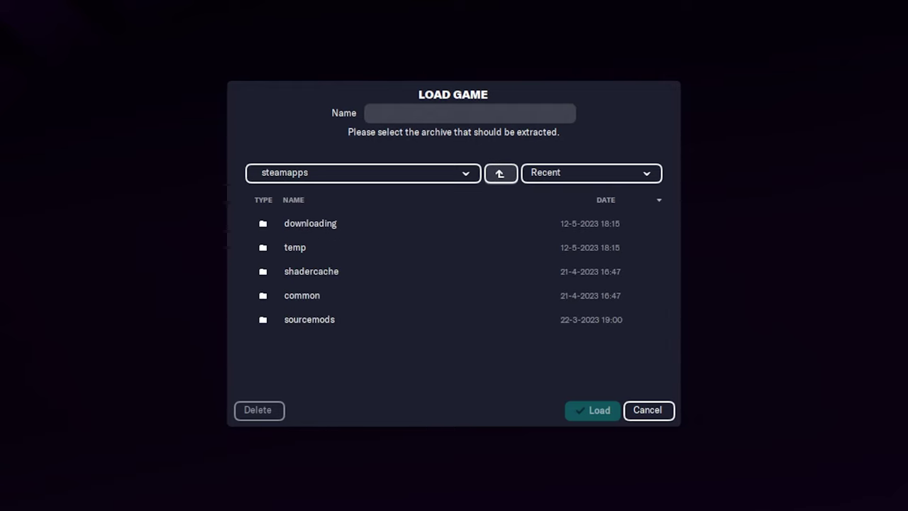
pyautogui.click(500, 173)
pyautogui.click(500, 173)
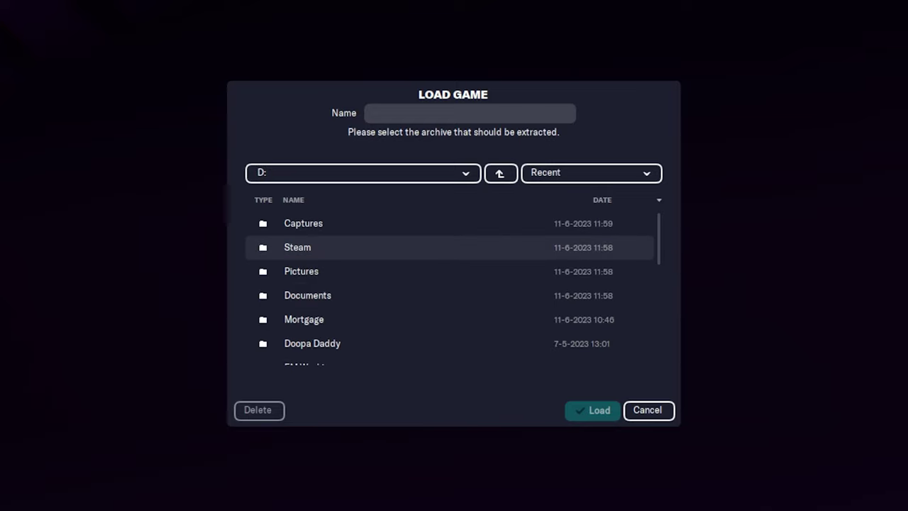
# Step: Open the data folder under Steam > steamapps > common > Football Manager 2023 to look for the archive
pyautogui.doubleClick(297, 246)
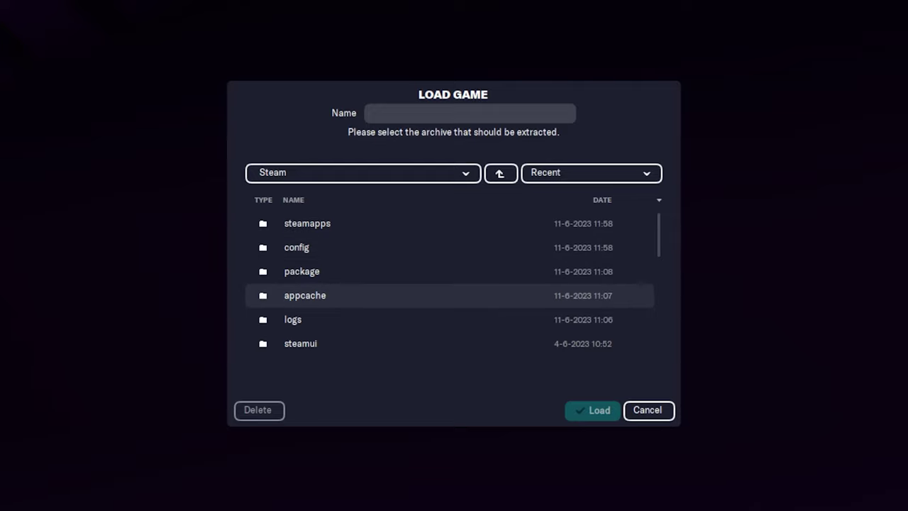
pyautogui.click(307, 224)
pyautogui.doubleClick(307, 223)
pyautogui.doubleClick(302, 295)
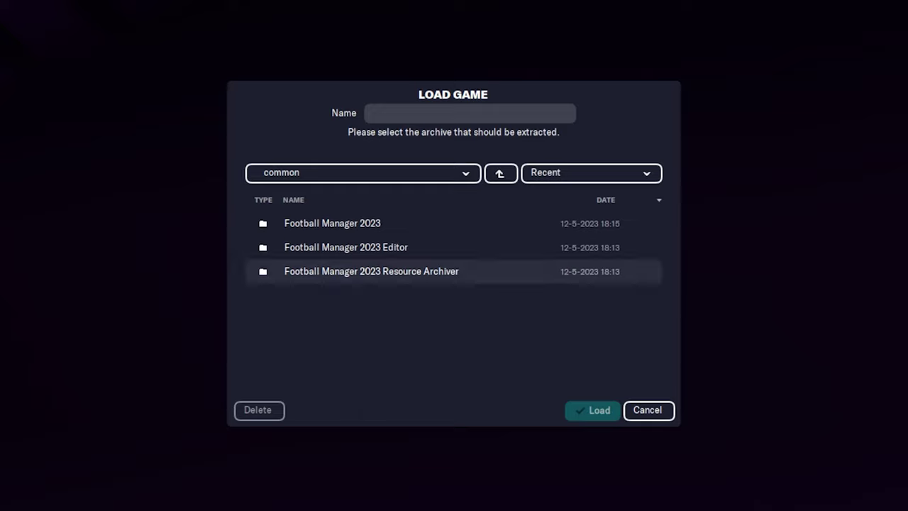
pyautogui.click(332, 223)
pyautogui.doubleClick(332, 223)
pyautogui.click(294, 224)
pyautogui.doubleClick(294, 224)
# Step: Load the graphics archive from the game folder inside data for extraction
pyautogui.scroll(-1, 450, 277)
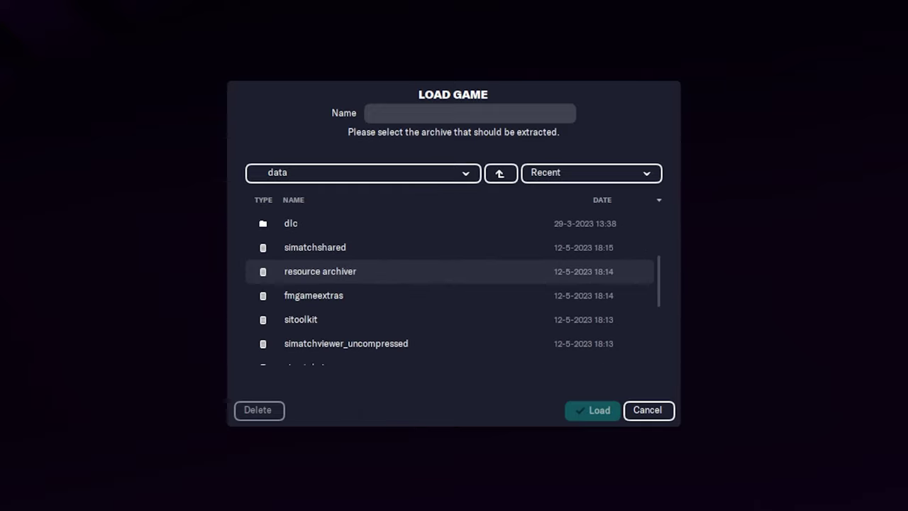
pyautogui.scroll(2, 450, 277)
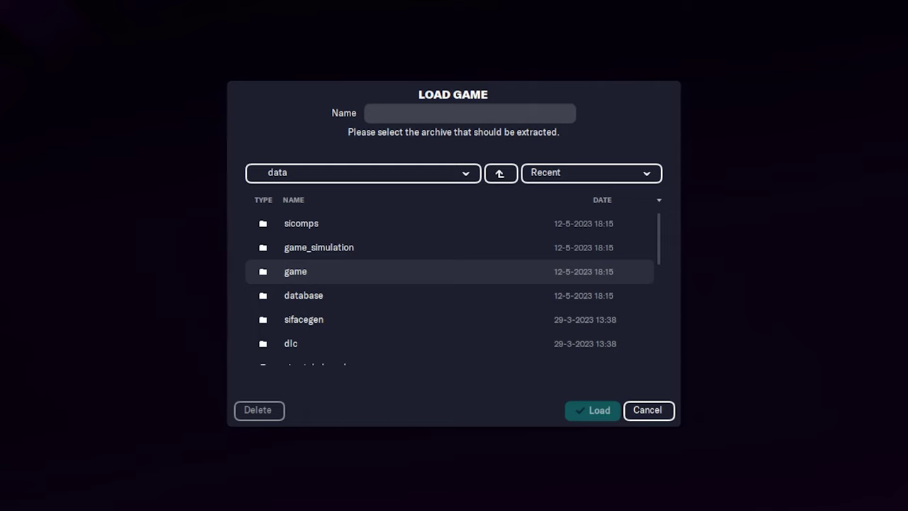
pyautogui.doubleClick(295, 271)
pyautogui.scroll(-2, 450, 271)
pyautogui.scroll(-6, 450, 271)
pyautogui.click(449, 320)
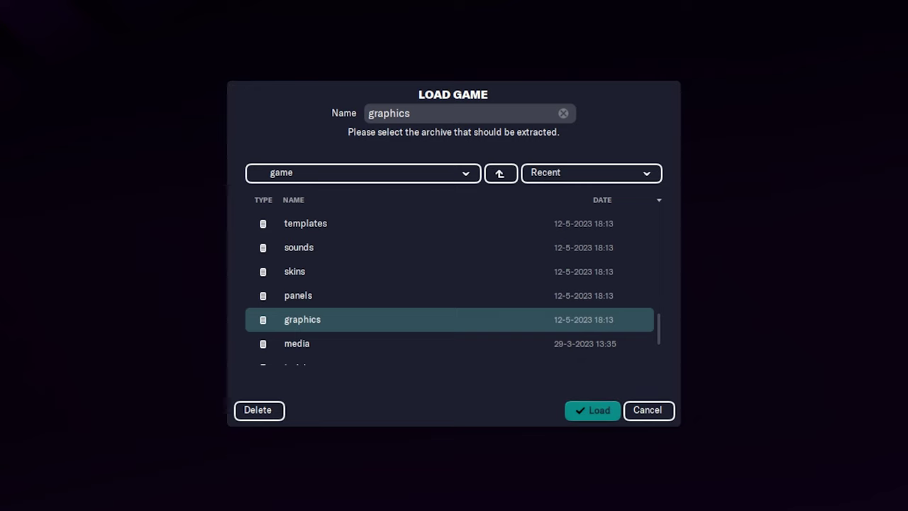
pyautogui.click(592, 410)
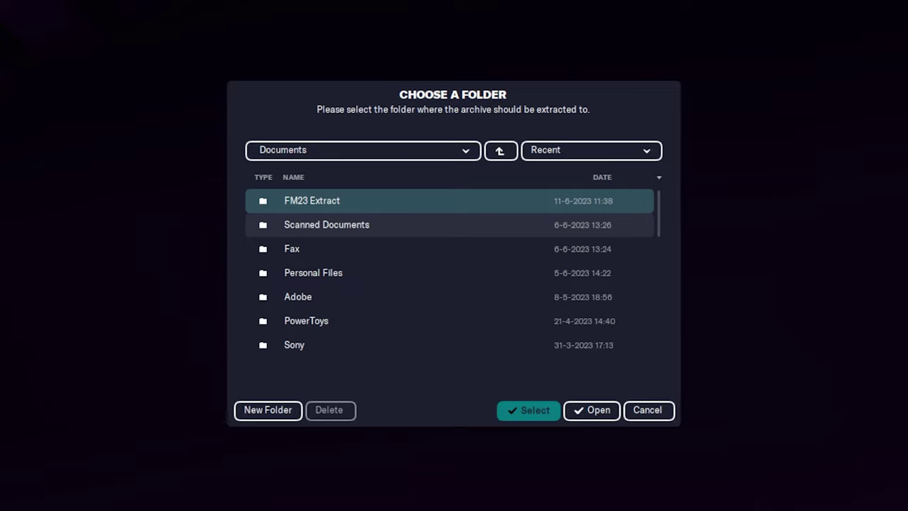
# Step: Choose the FM23 Extract folder in Documents as the extraction destination
pyautogui.press('Return')
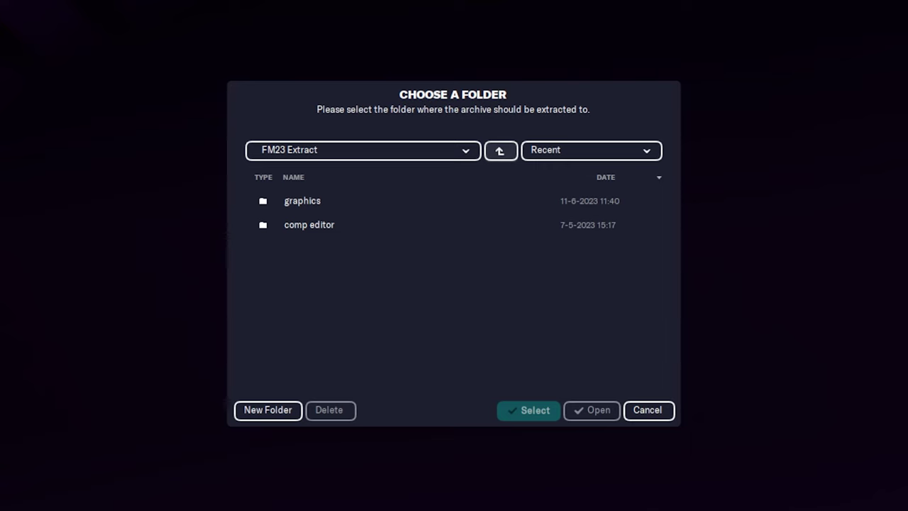
pyautogui.press('BackSpace')
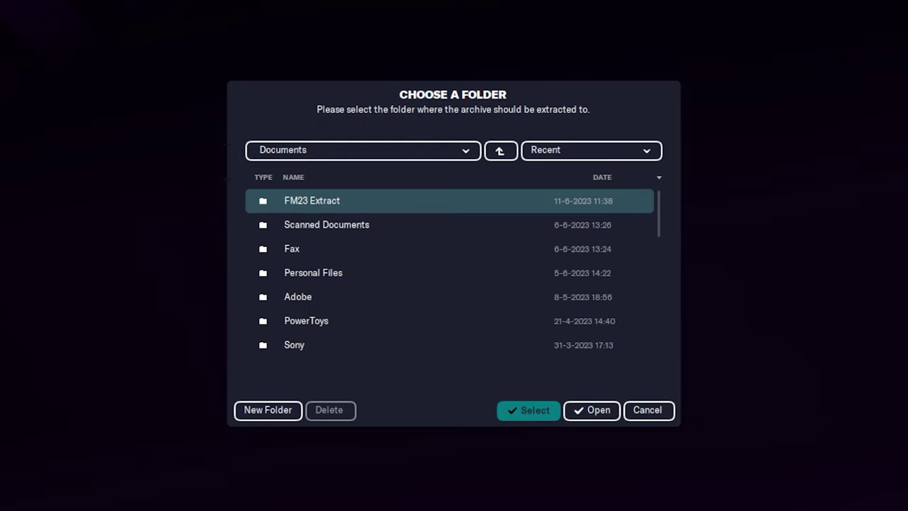
pyautogui.press('Return')
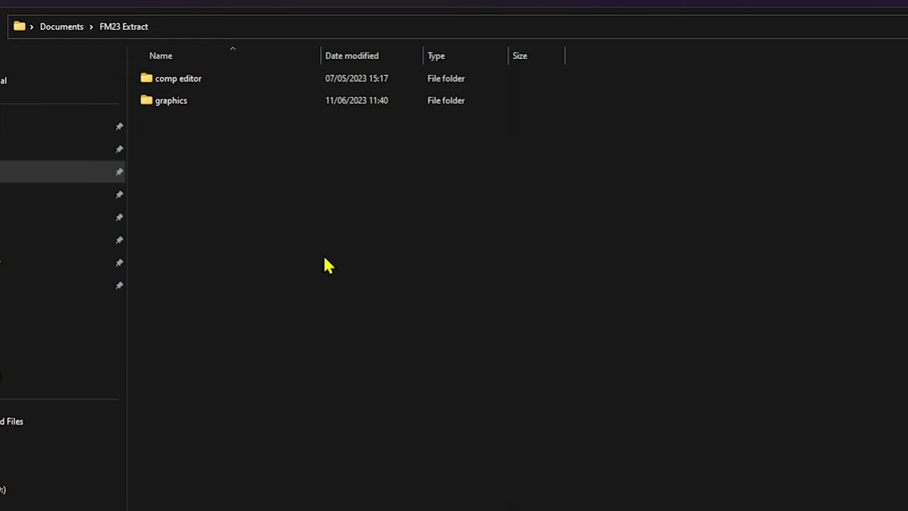
# Step: Switch to File Explorer and open the extracted graphics > pictures folder, selecting its flags folder
pyautogui.click(183, 102)
pyautogui.doubleClick(191, 108)
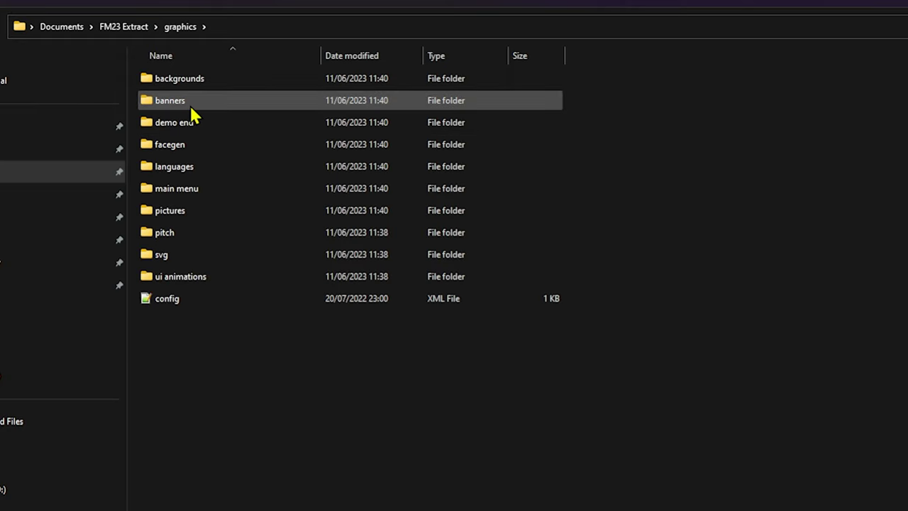
pyautogui.doubleClick(170, 211)
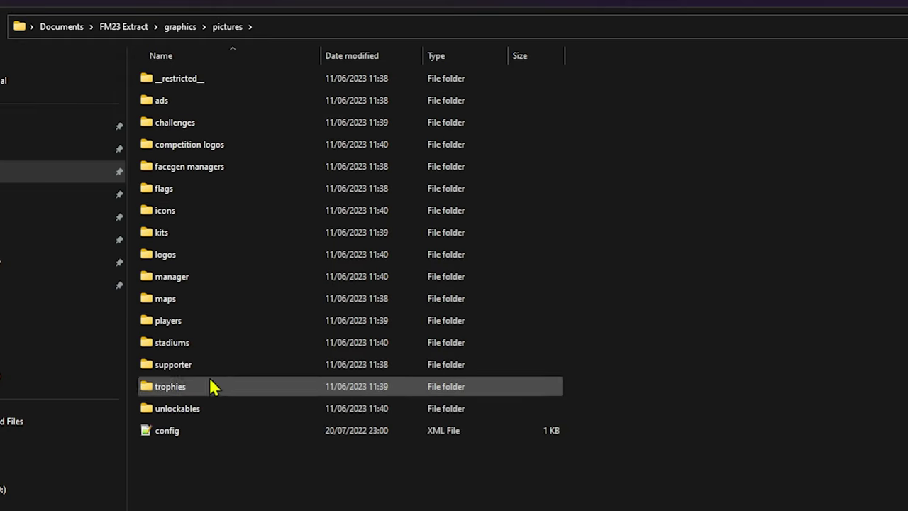
pyautogui.click(193, 190)
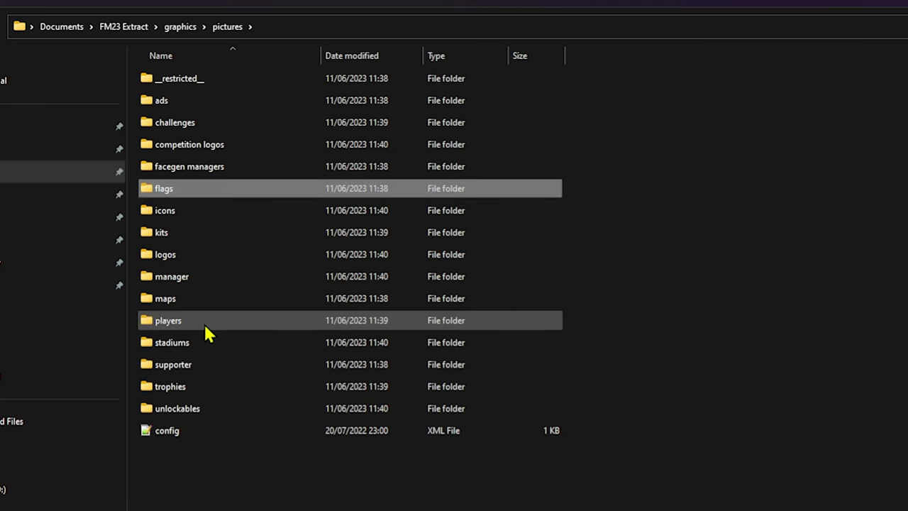
# Step: Look through the flags size folders and open small > other to view the small flag images
pyautogui.doubleClick(174, 191)
pyautogui.click(190, 81)
pyautogui.click(196, 100)
pyautogui.doubleClick(193, 104)
pyautogui.hotkey('alt', 'Left')
pyautogui.click(165, 78)
pyautogui.doubleClick(181, 122)
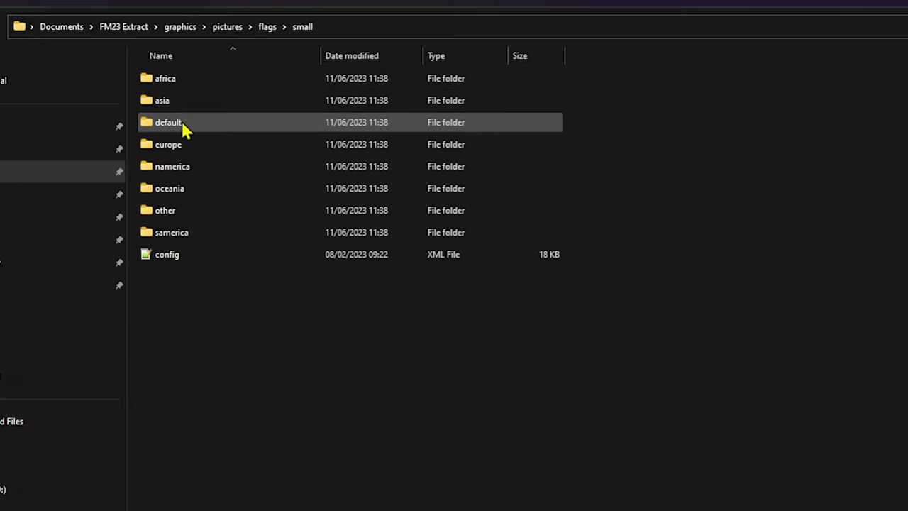
pyautogui.doubleClick(191, 211)
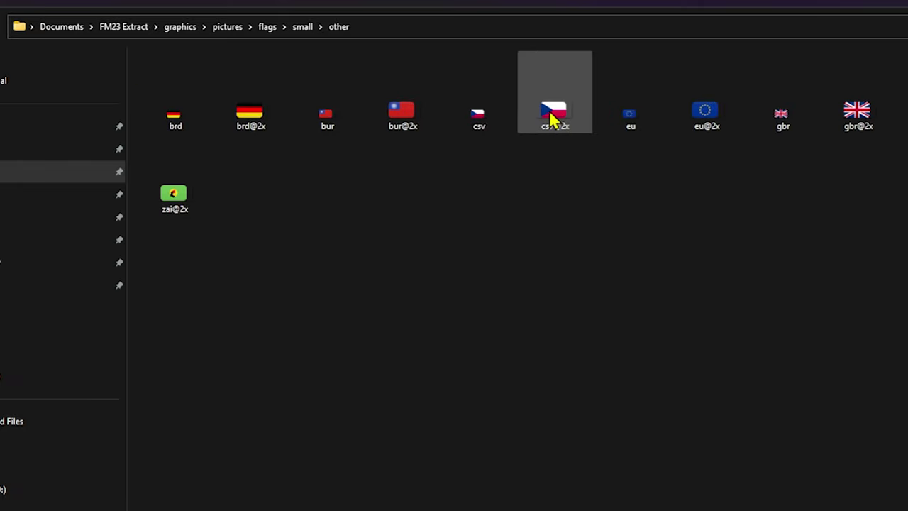
# Step: Return to the flags folder, open large > other, and select the csv flag image
pyautogui.click(229, 27)
pyautogui.doubleClick(191, 186)
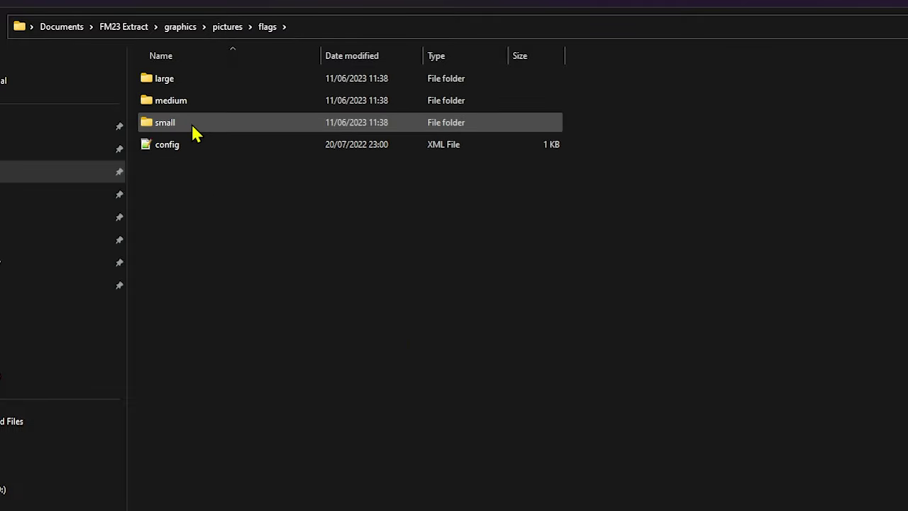
pyautogui.doubleClick(181, 80)
pyautogui.doubleClick(170, 188)
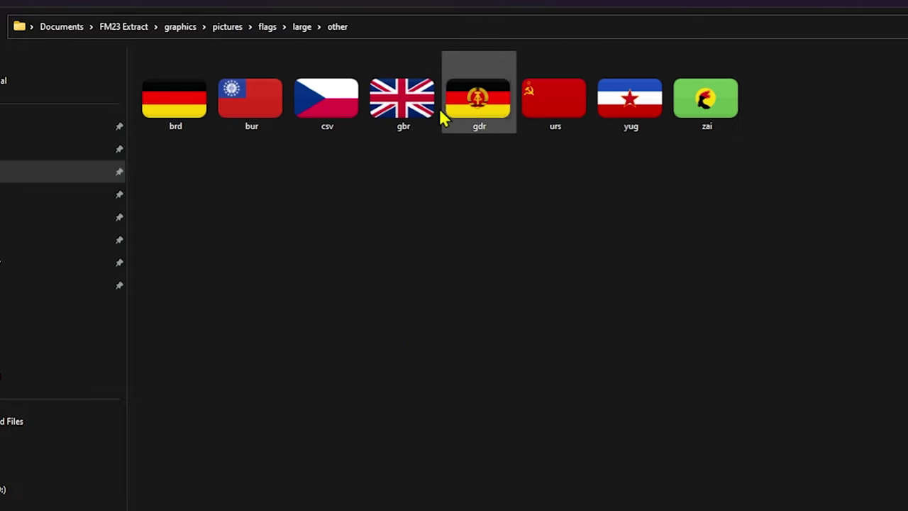
pyautogui.click(333, 122)
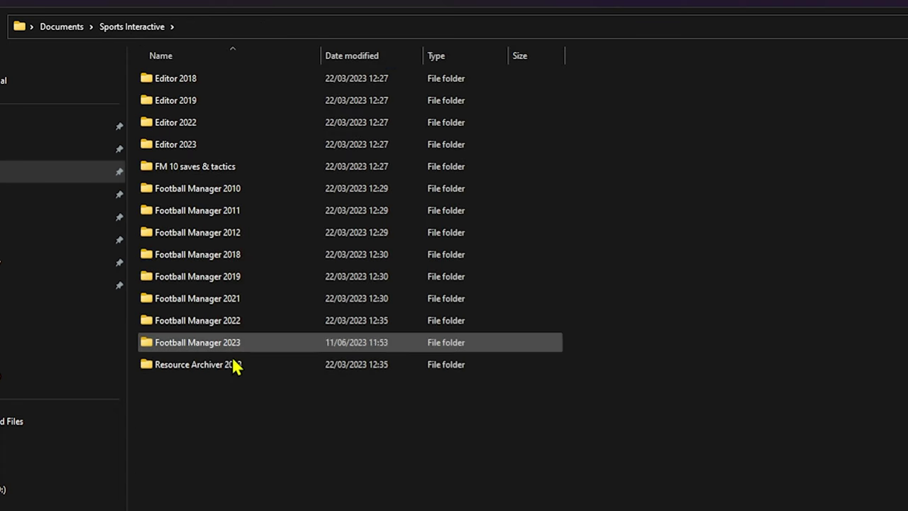
# Step: Open graphics > pictures > flags inside the Football Manager 2023 user folder
pyautogui.doubleClick(250, 350)
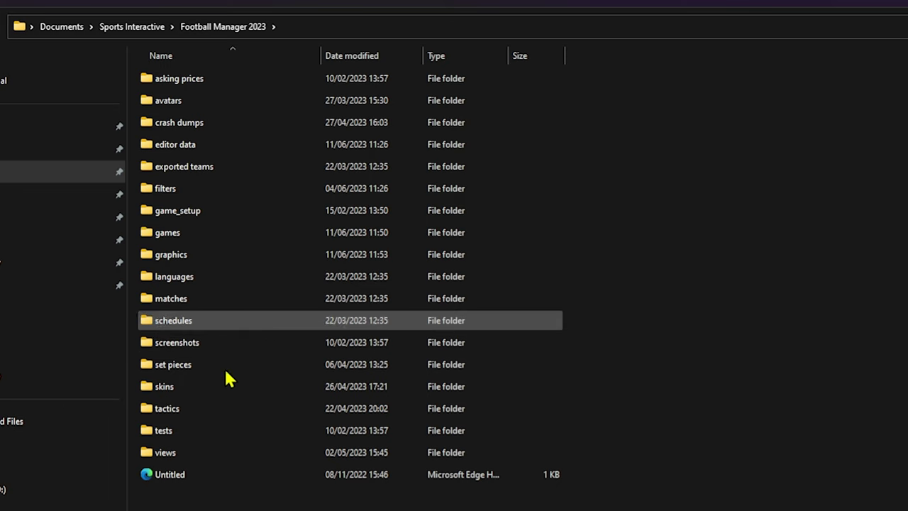
pyautogui.click(206, 256)
pyautogui.doubleClick(206, 256)
pyautogui.doubleClick(199, 84)
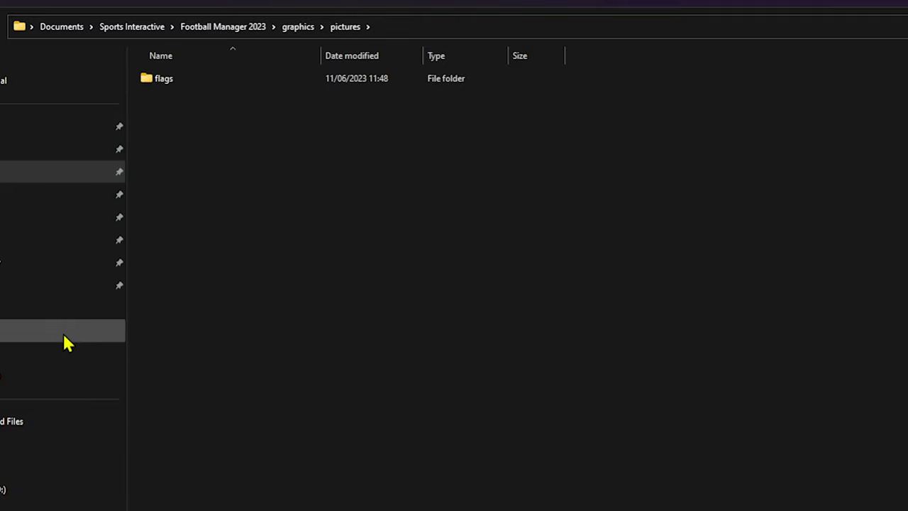
pyautogui.doubleClick(162, 79)
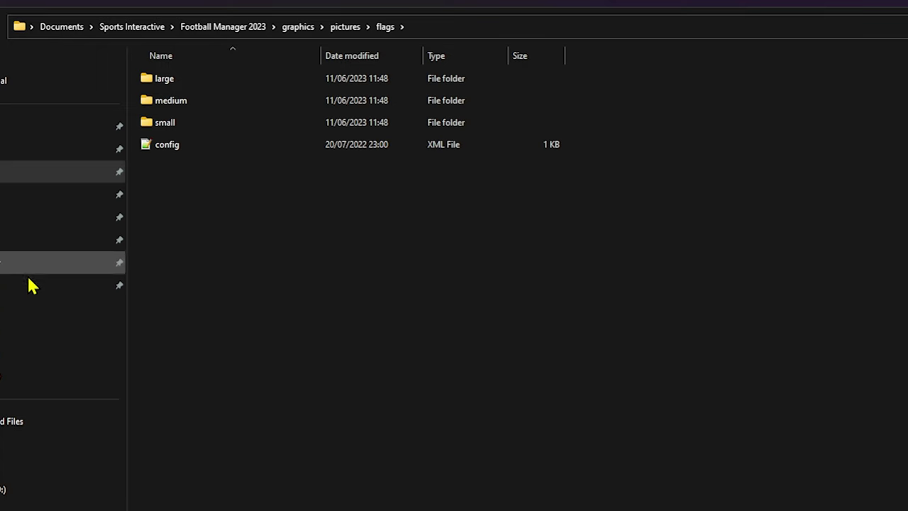
# Step: Retrace the path from Documents > Sports Interactive > Football Manager 2023 to the graphics folder's large flags and open europe
pyautogui.click(25, 128)
pyautogui.doubleClick(194, 210)
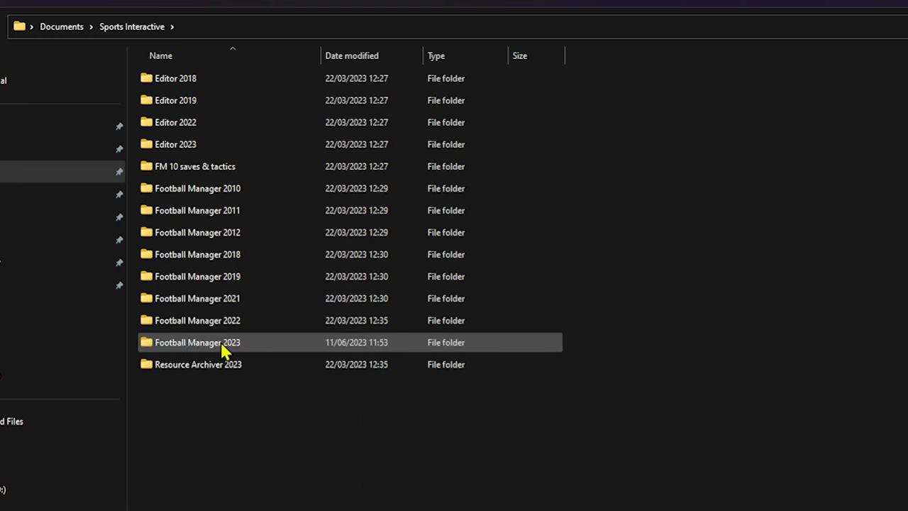
pyautogui.doubleClick(222, 344)
pyautogui.doubleClick(186, 252)
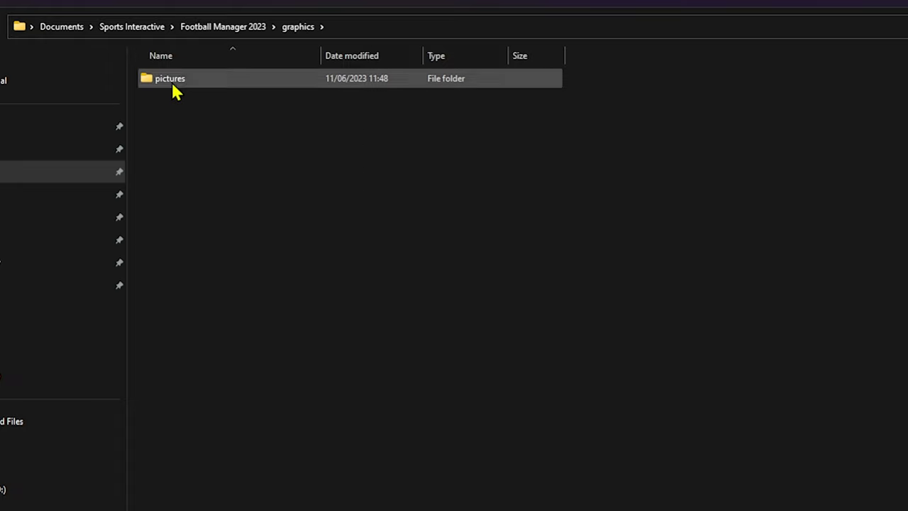
pyautogui.doubleClick(172, 80)
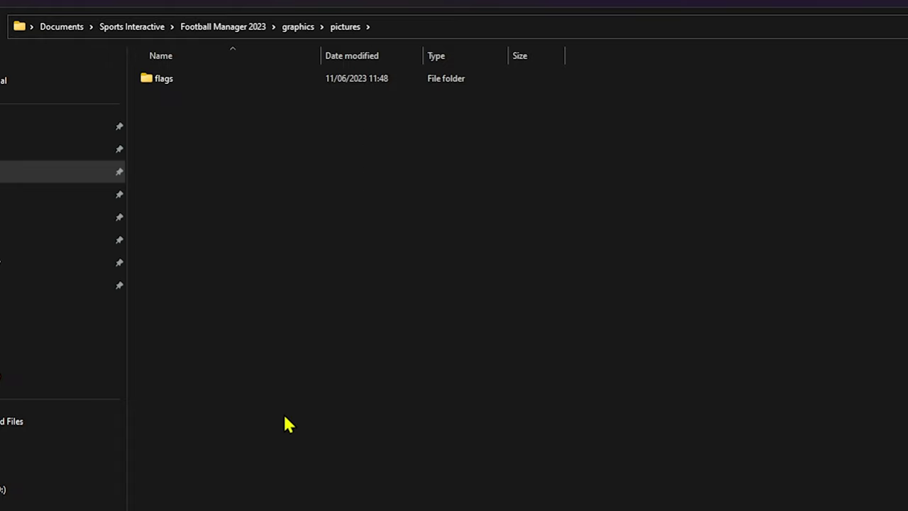
pyautogui.doubleClick(181, 81)
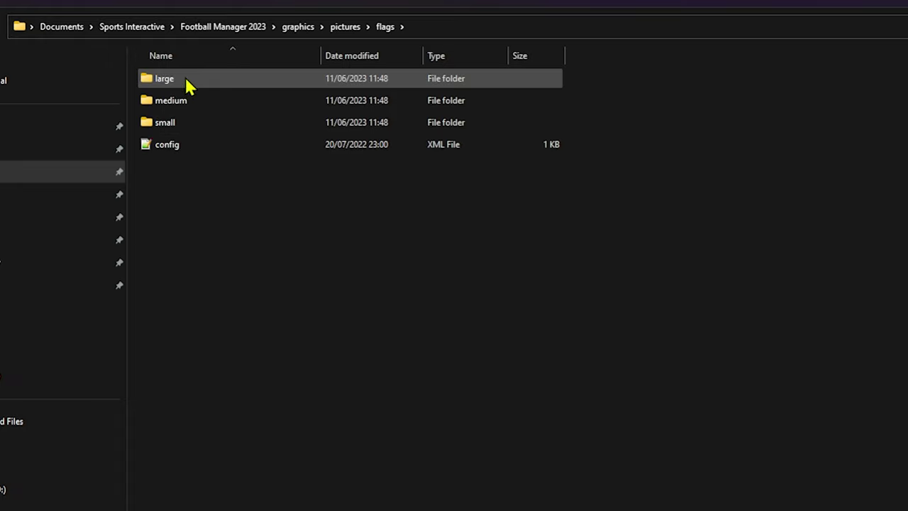
pyautogui.doubleClick(186, 81)
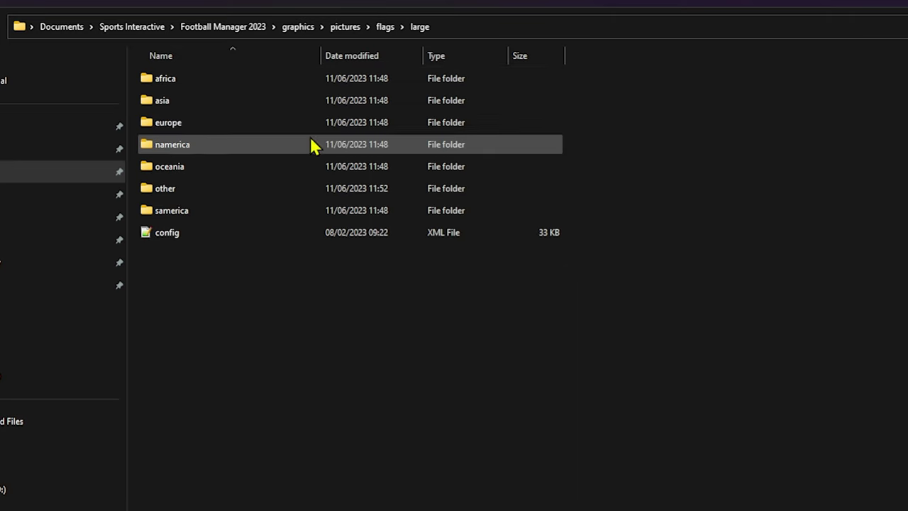
pyautogui.doubleClick(186, 122)
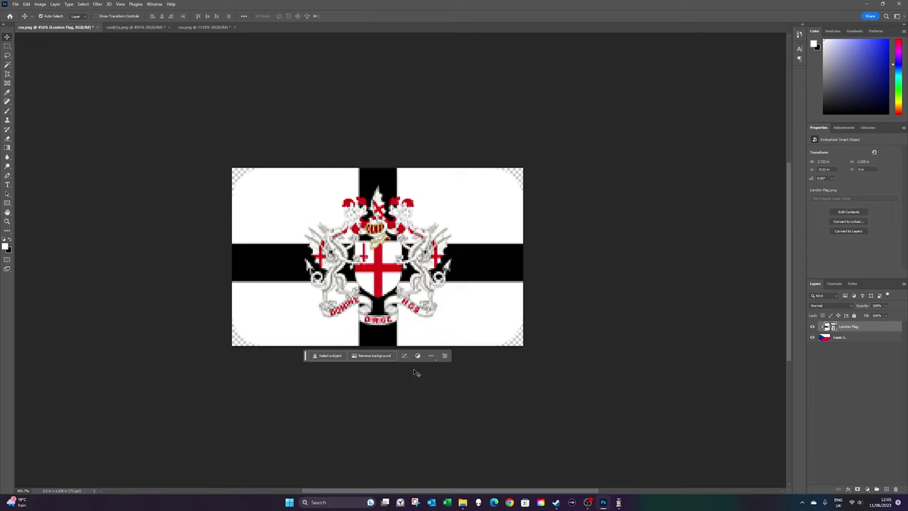
pyautogui.scroll(-2, 202, 186)
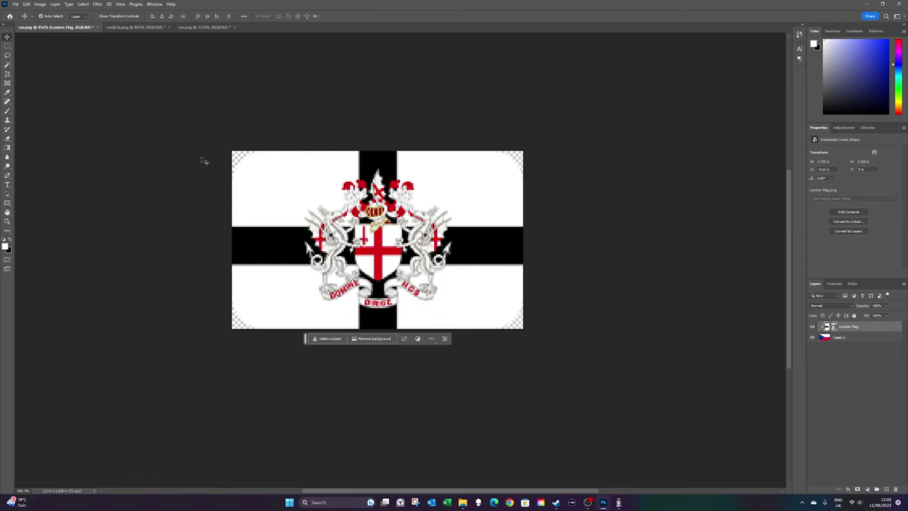
pyautogui.click(138, 27)
pyautogui.click(213, 28)
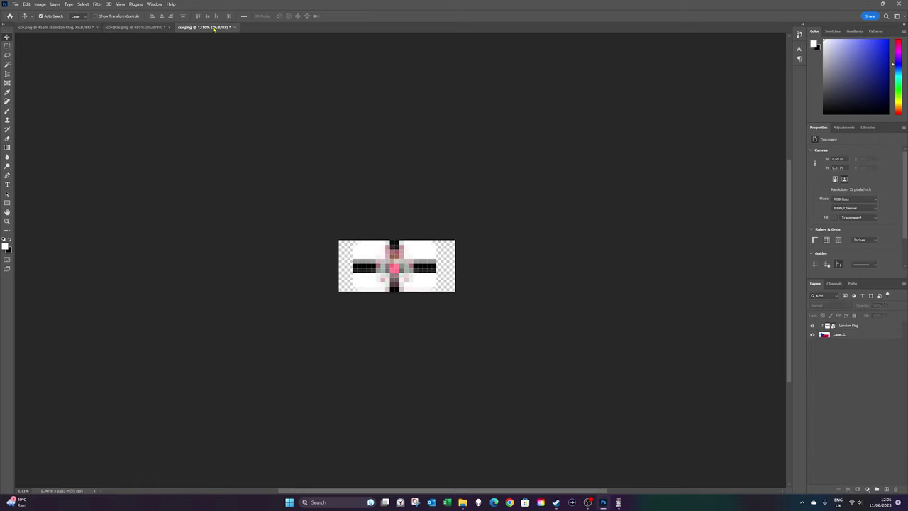
pyautogui.click(145, 28)
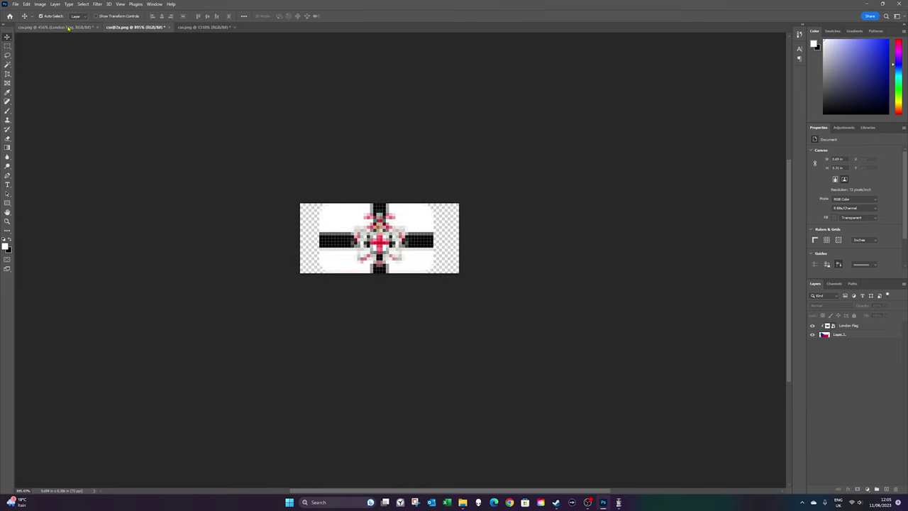
pyautogui.click(69, 28)
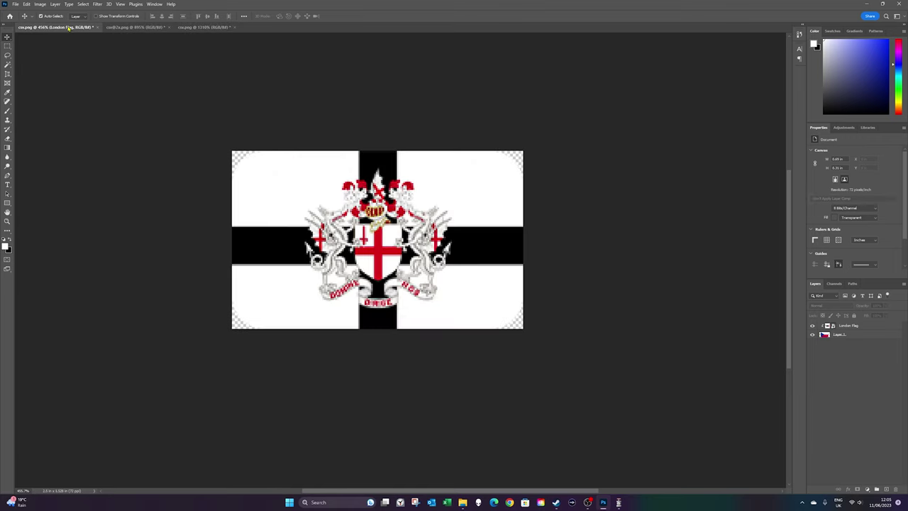
pyautogui.click(128, 27)
pyautogui.click(208, 27)
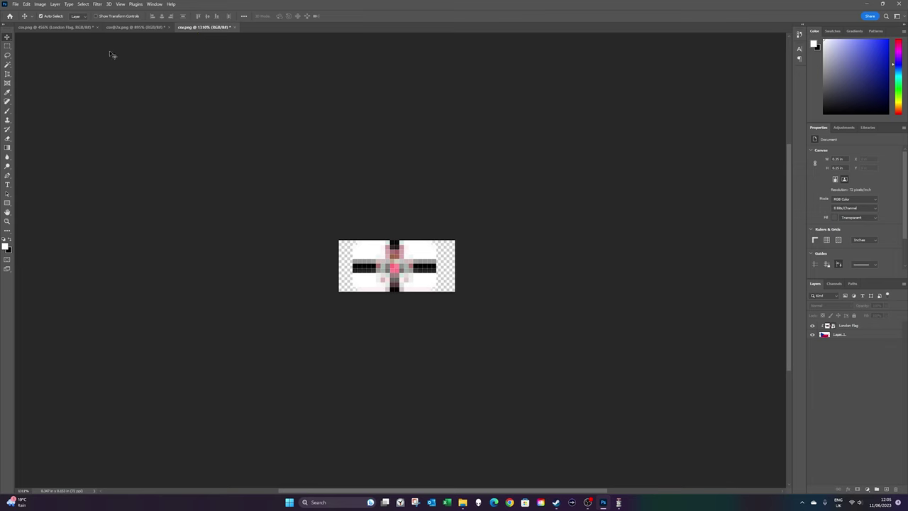
# Step: Hide the London Flag layer in the large csv.png document
pyautogui.click(53, 27)
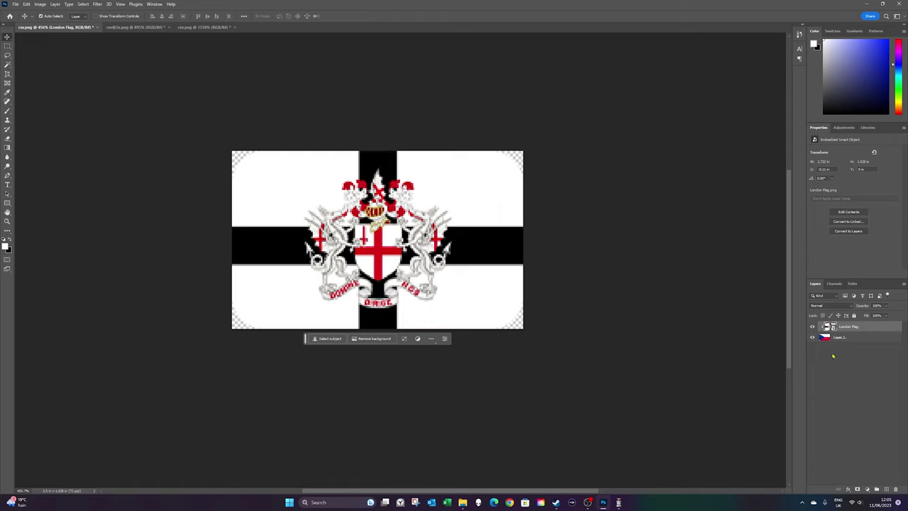
pyautogui.click(813, 327)
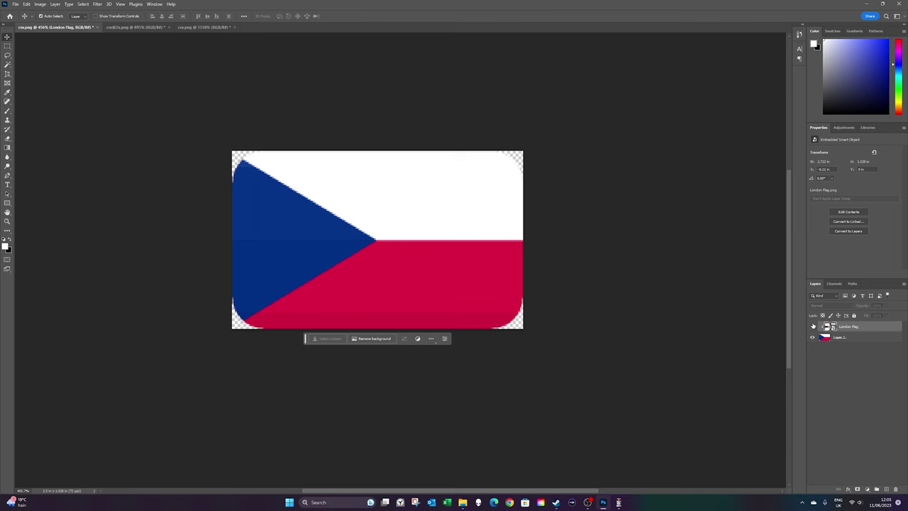
pyautogui.click(812, 326)
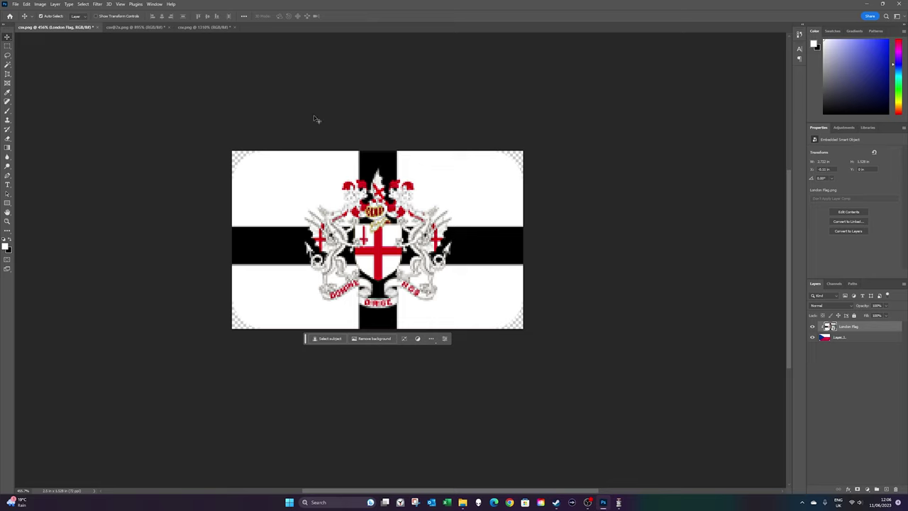
pyautogui.click(124, 27)
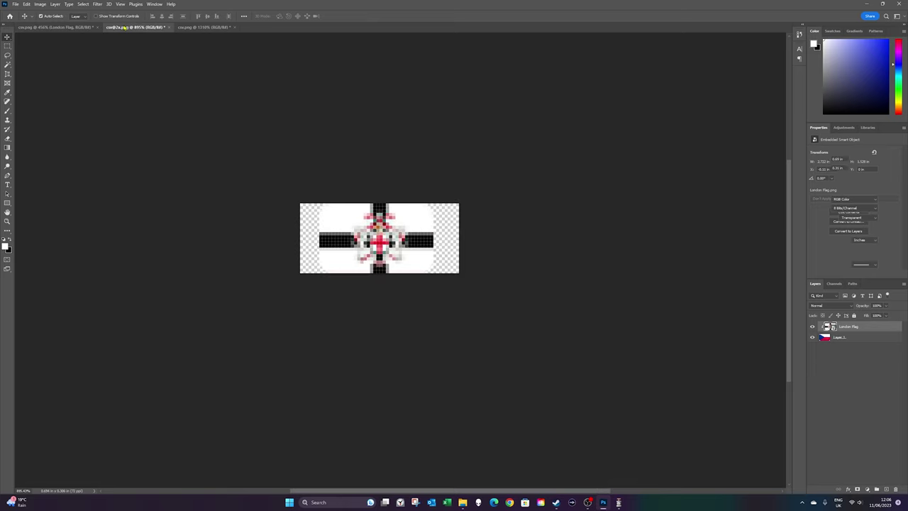
pyautogui.click(202, 27)
pyautogui.click(125, 27)
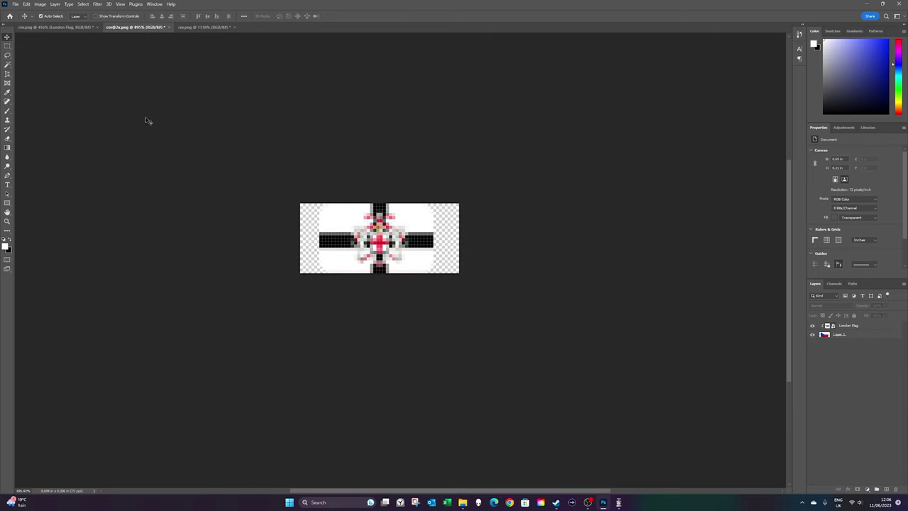
pyautogui.click(51, 27)
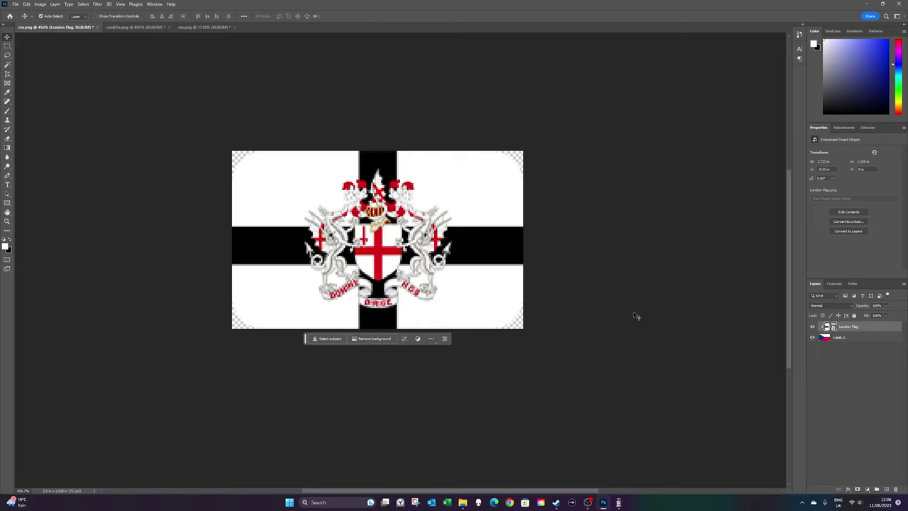
# Step: Switch to File Explorer and check csv in the large flags' other folder, plus csv and csv@2x in the small flags' other folder
pyautogui.moveTo(463, 502)
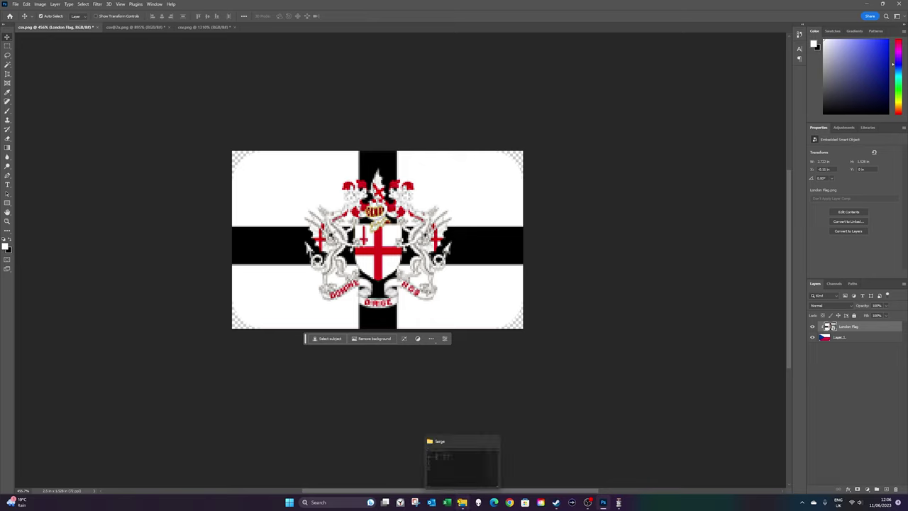
pyautogui.click(455, 468)
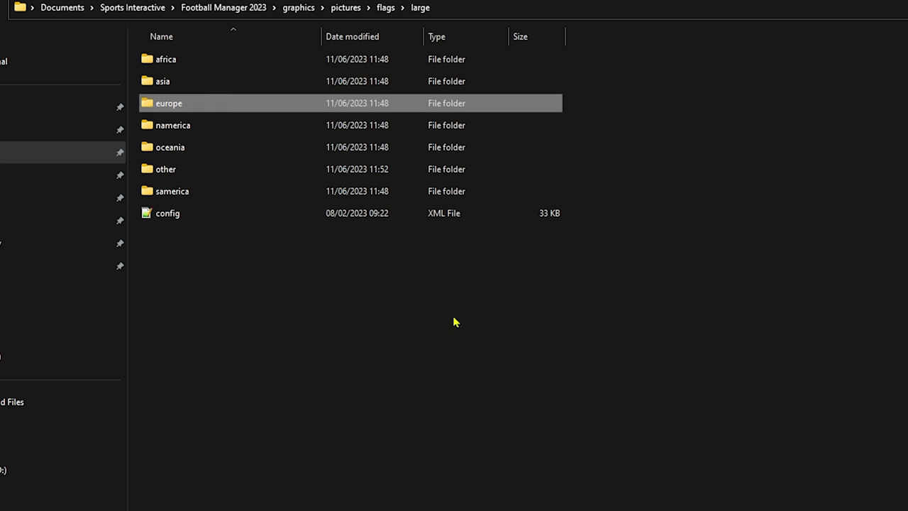
pyautogui.doubleClick(182, 169)
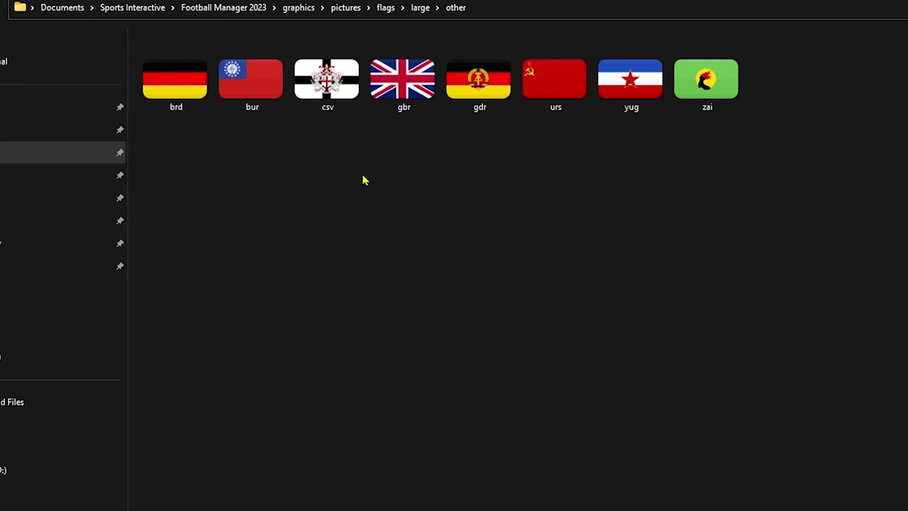
pyautogui.click(336, 101)
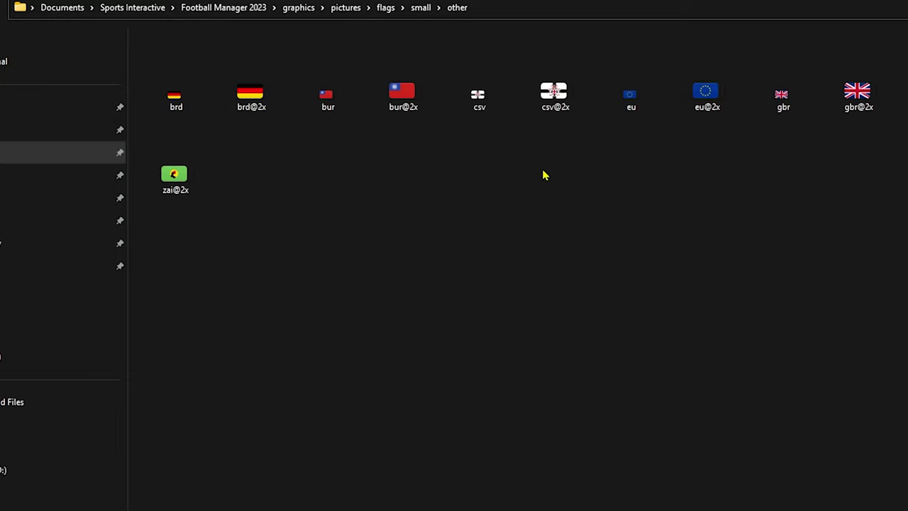
pyautogui.click(480, 95)
pyautogui.keyDown('ctrl'); pyautogui.click(557, 106); pyautogui.keyUp('ctrl')
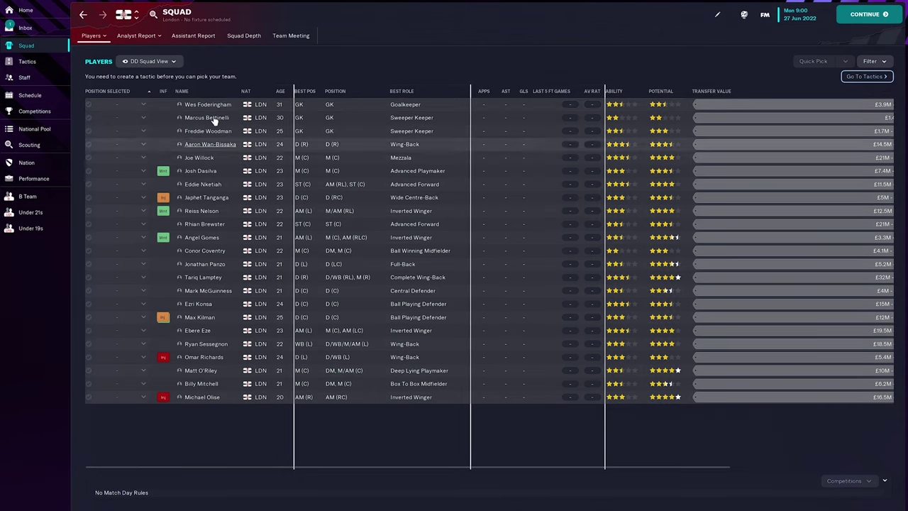
# Step: Switch to Football Manager 2023 and inspect the flag on the first goalkeeper's profile in the London squad, returning when done
pyautogui.click(213, 108)
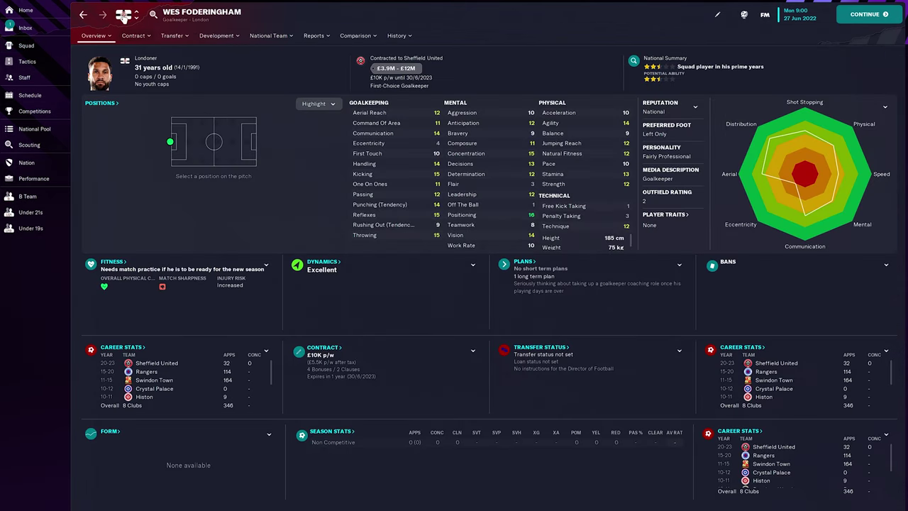
pyautogui.click(83, 14)
pyautogui.click(84, 14)
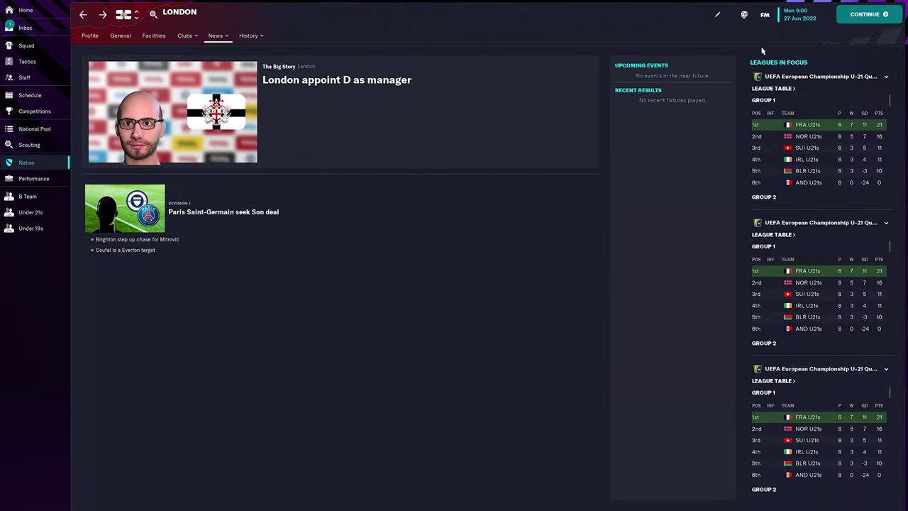
# Step: Open the game's advanced Interface preferences and review the skin caching and skin reload options
pyautogui.click(766, 16)
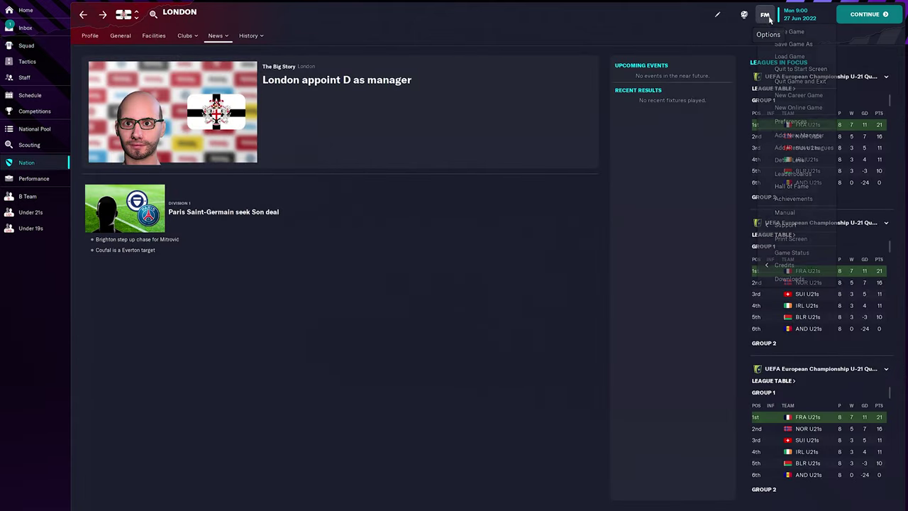
pyautogui.click(806, 125)
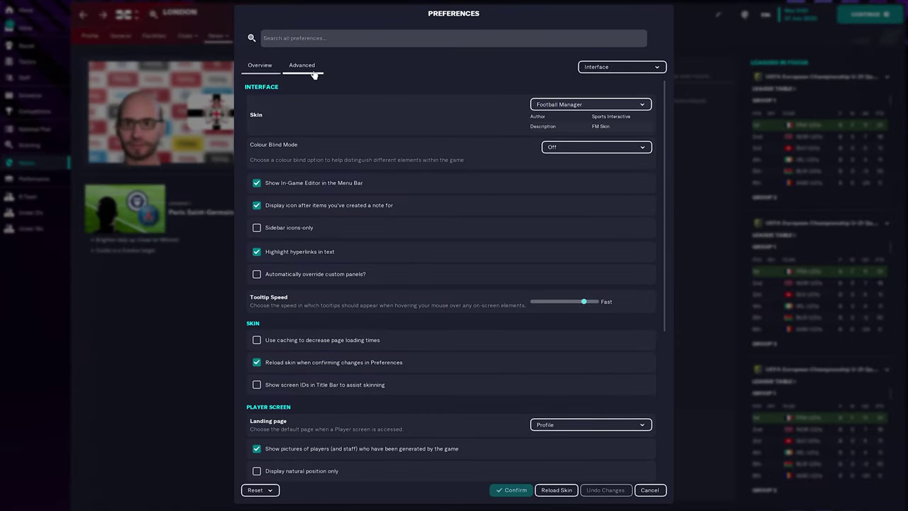
pyautogui.click(615, 69)
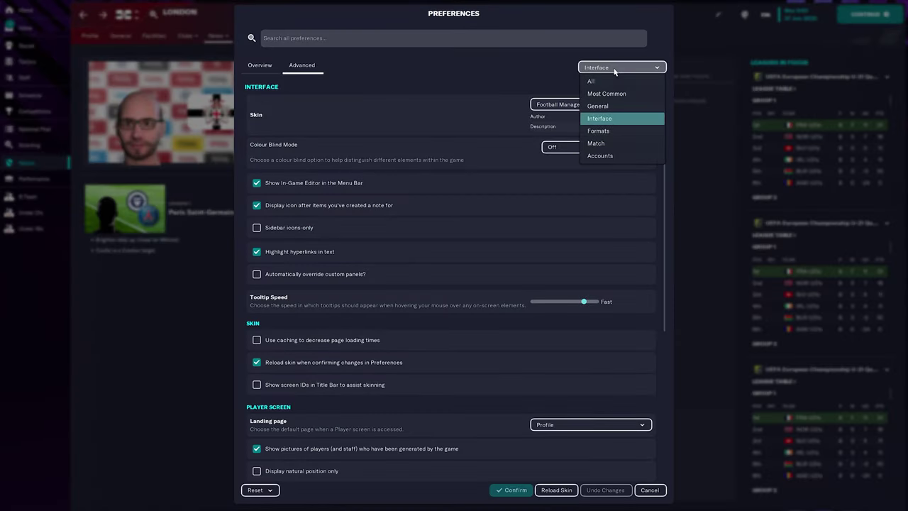
pyautogui.click(622, 119)
pyautogui.scroll(-5, 412, 290)
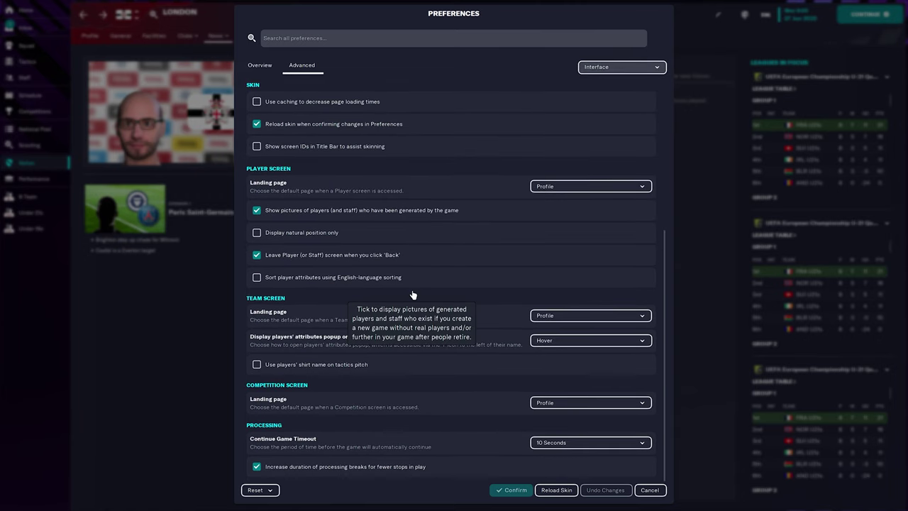
pyautogui.scroll(2, 413, 294)
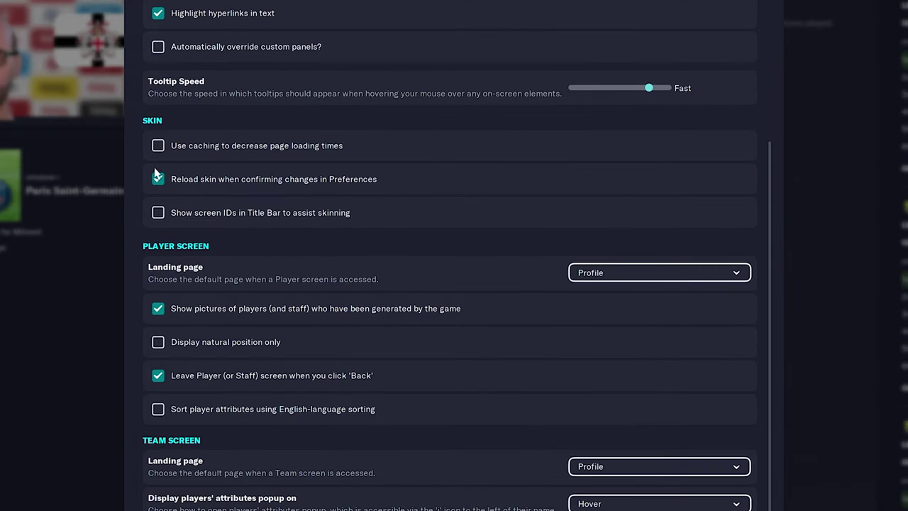
pyautogui.moveTo(195, 147)
pyautogui.moveTo(277, 190)
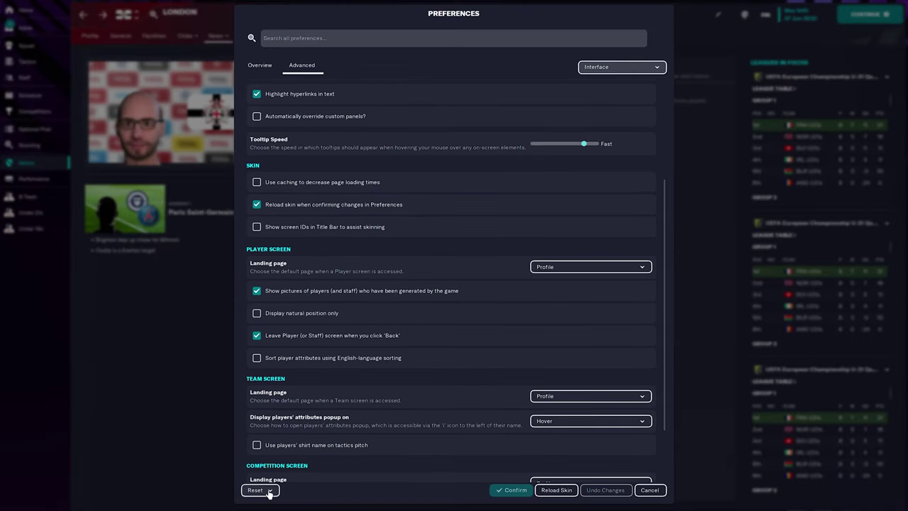
# Step: Clear the game cache and reload the skin from Preferences
pyautogui.click(269, 490)
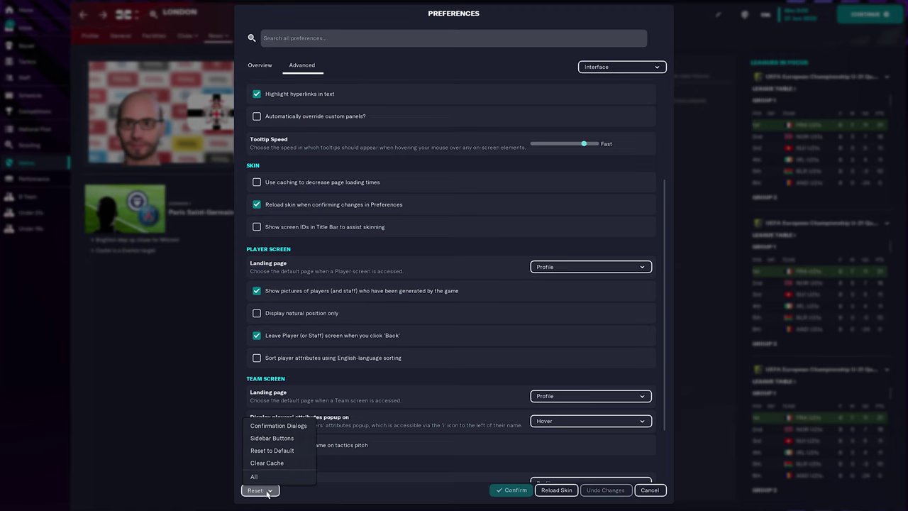
pyautogui.click(278, 469)
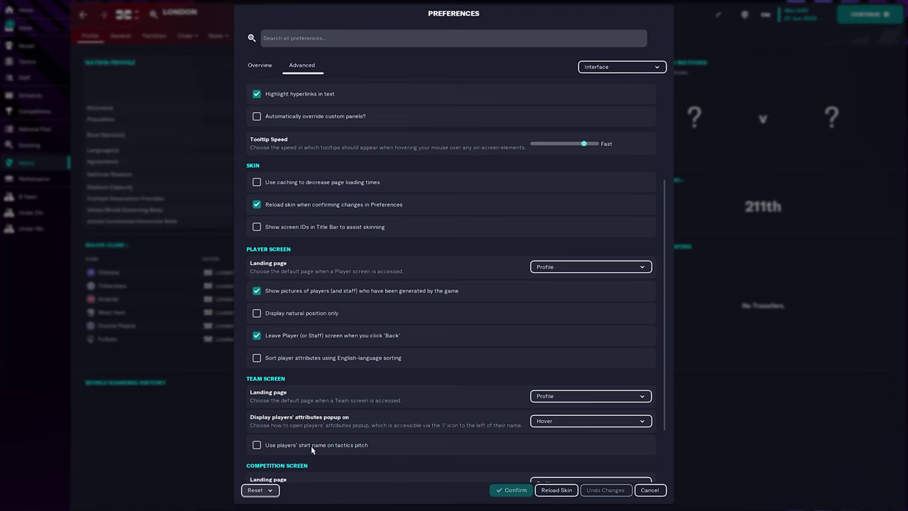
pyautogui.click(556, 490)
# Step: Switch to the browser and look through the search results for the biggest stadium in Birmingham, UK
pyautogui.click(31, 14)
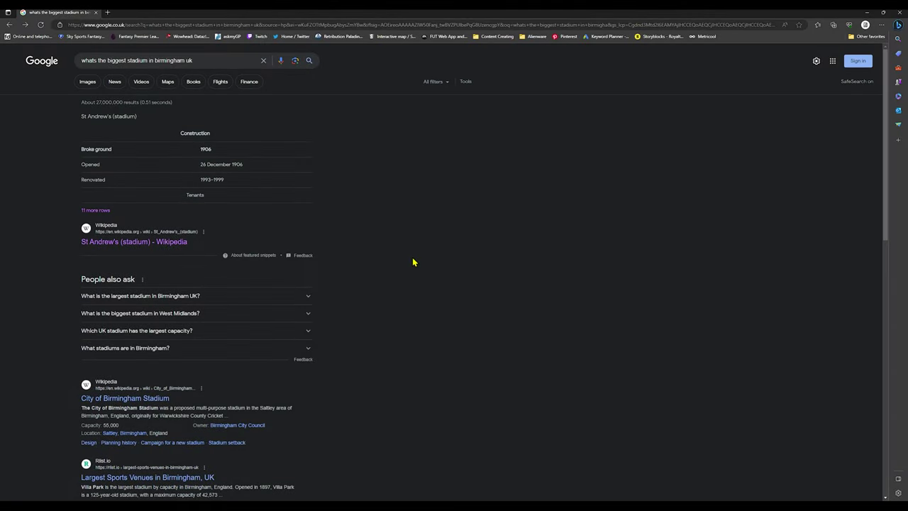
pyautogui.scroll(-2, 413, 263)
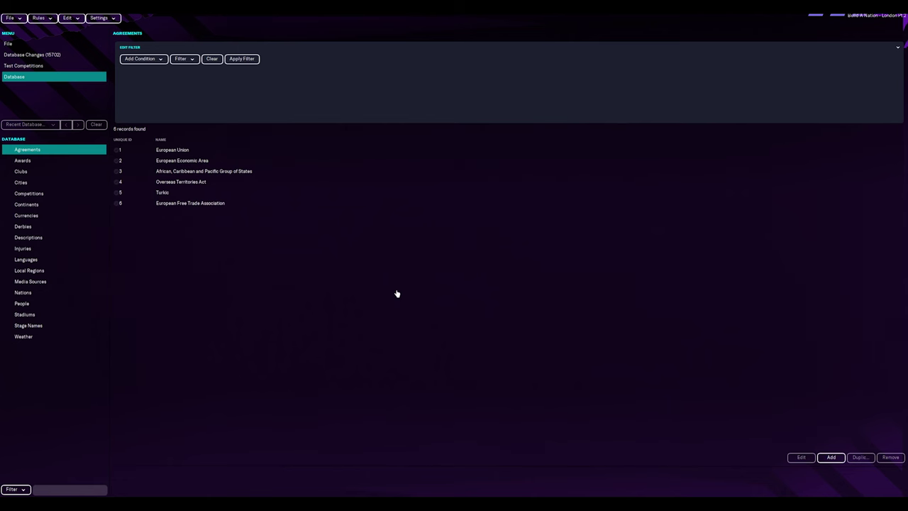
pyautogui.click(11, 17)
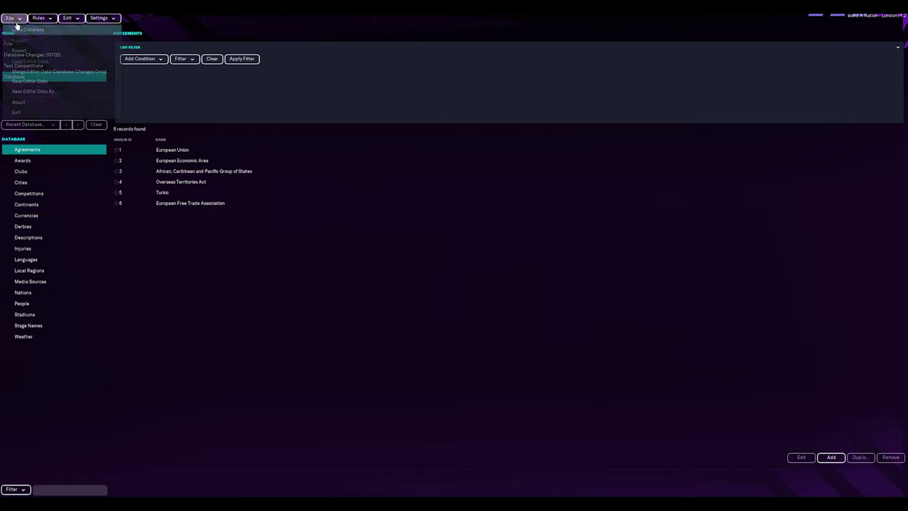
pyautogui.click(39, 92)
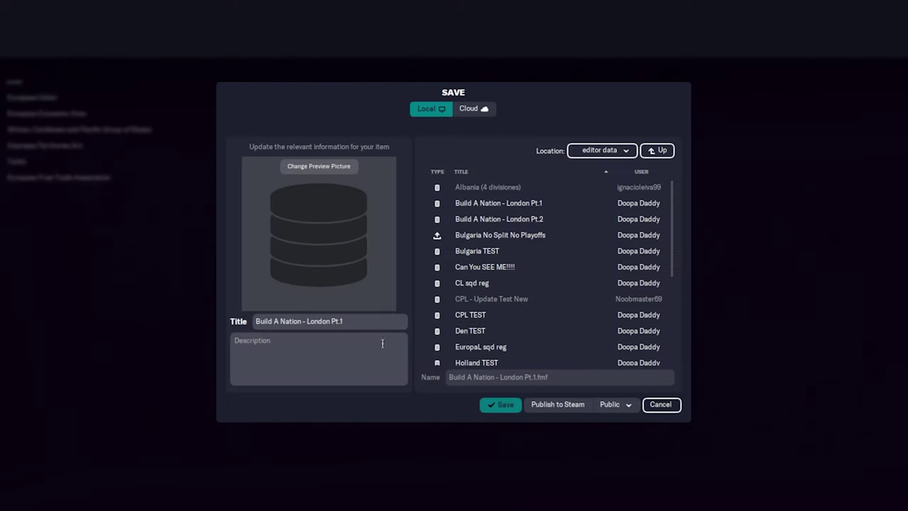
pyautogui.click(366, 323)
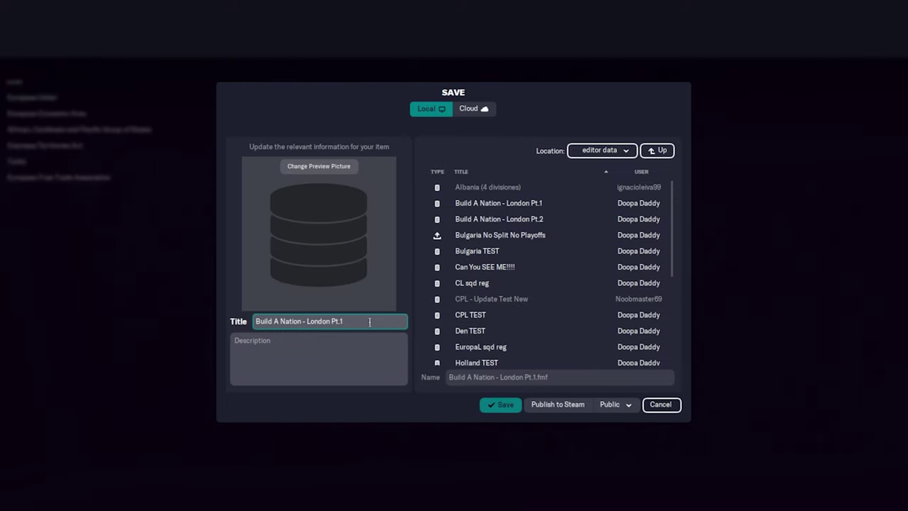
pyautogui.click(660, 404)
# Step: Save the current editor data, including under the title "Build A Nation - London Pt.2" in the local editor data folder
pyautogui.click(11, 19)
pyautogui.click(64, 82)
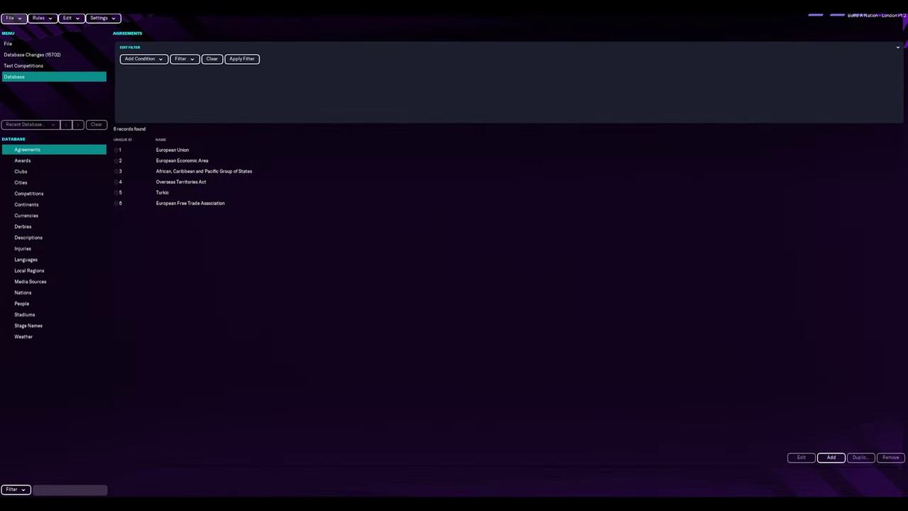
pyautogui.click(12, 19)
pyautogui.click(44, 90)
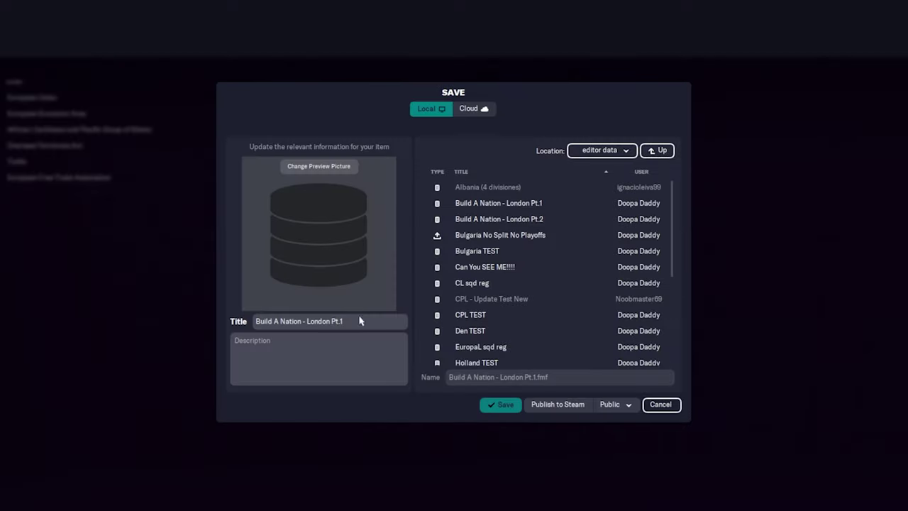
pyautogui.click(359, 321)
pyautogui.press('BackSpace')
pyautogui.write('2')
pyautogui.click(501, 406)
pyautogui.press('Return')
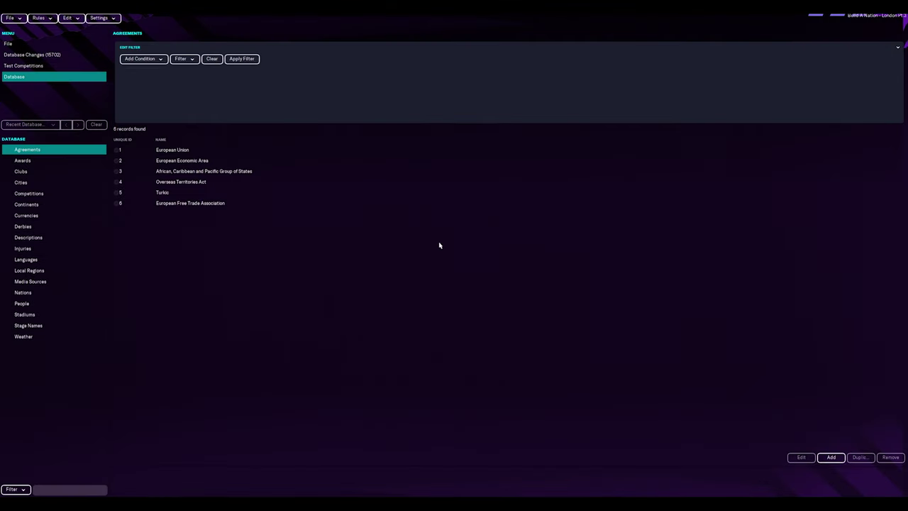
# Step: Open England's record from the Nations database and set its National Stadium to Villa Park in Birmingham
pyautogui.click(44, 198)
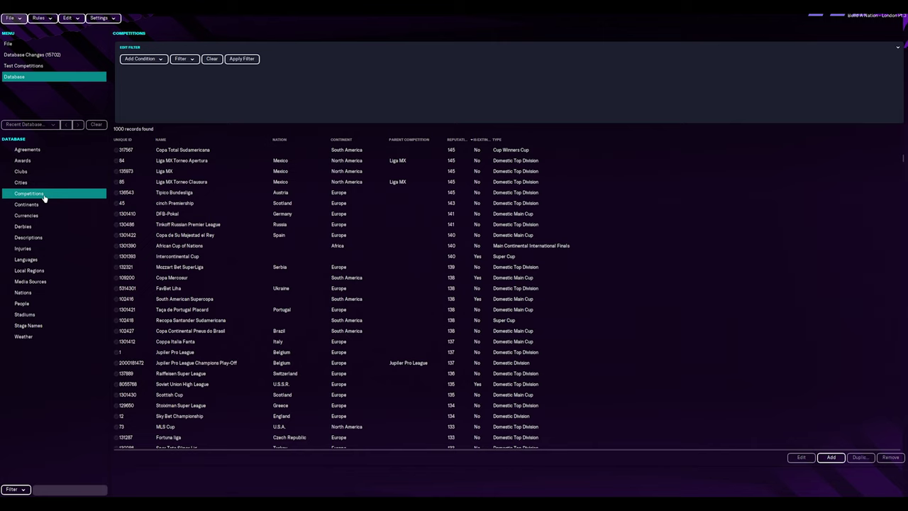
pyautogui.click(60, 295)
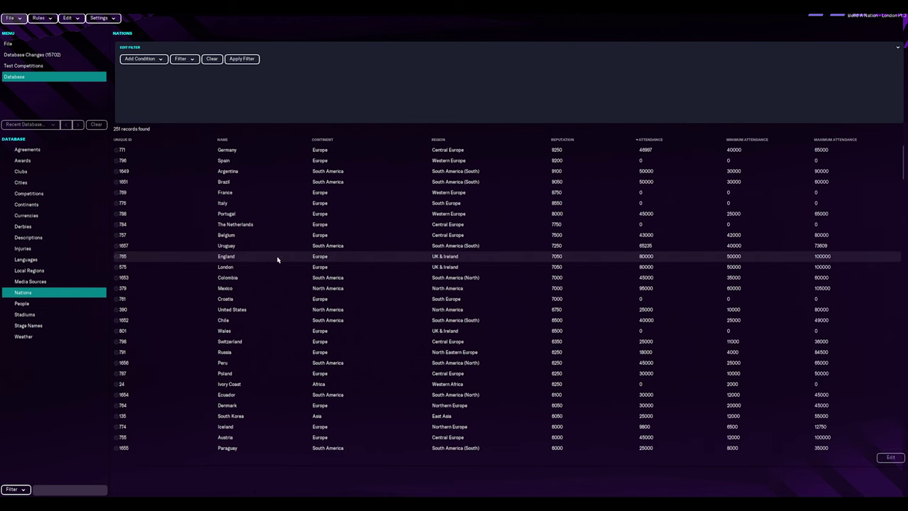
pyautogui.doubleClick(277, 259)
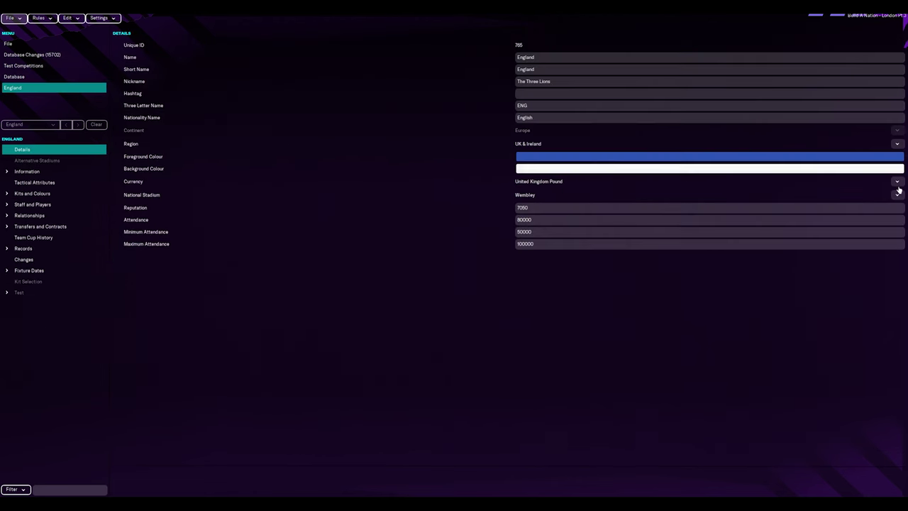
pyautogui.click(897, 195)
pyautogui.click(893, 206)
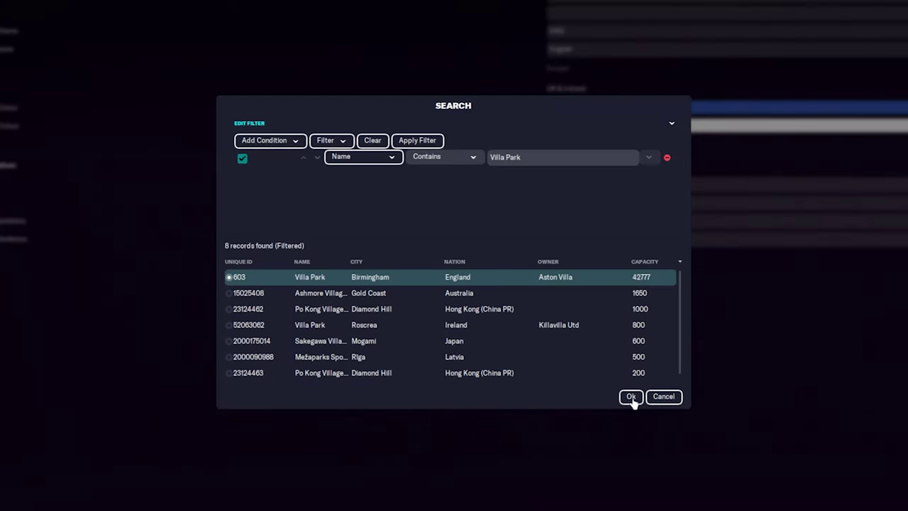
pyautogui.click(631, 397)
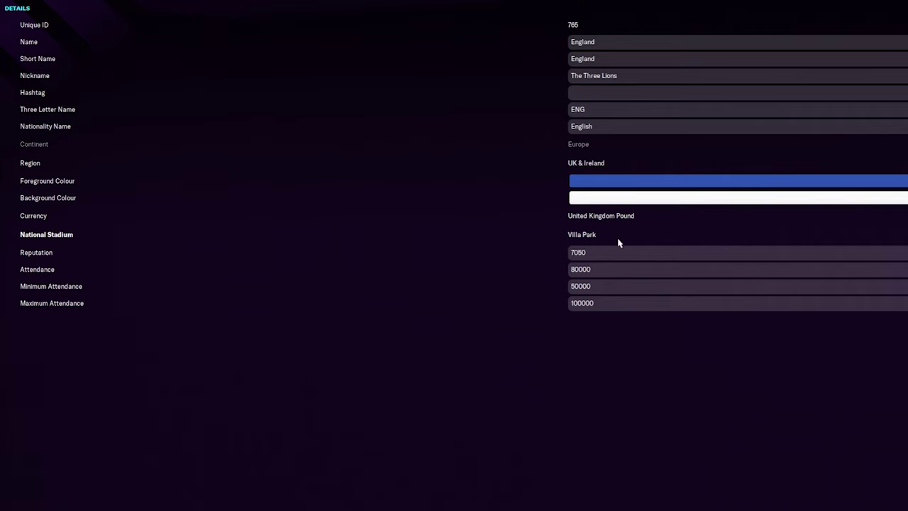
# Step: View England's kits and colours, return to the Nations database and check the available filter conditions
pyautogui.click(32, 193)
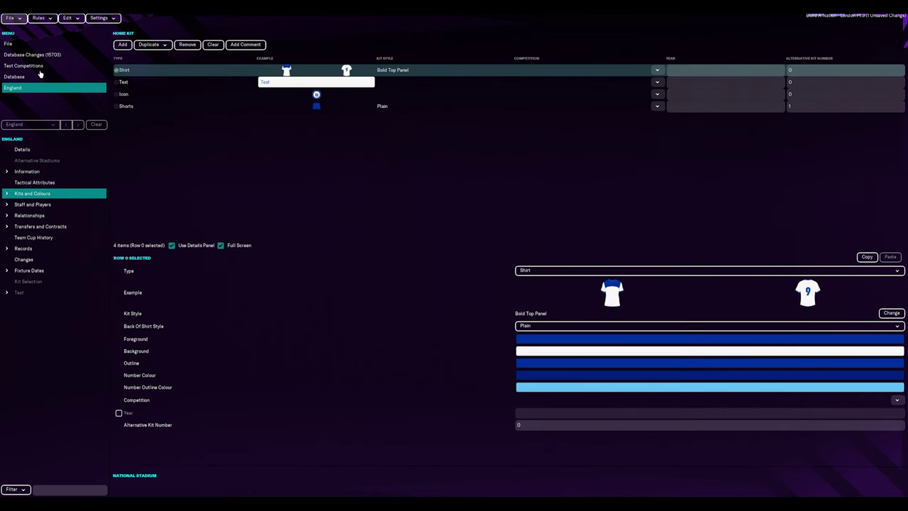
pyautogui.click(41, 76)
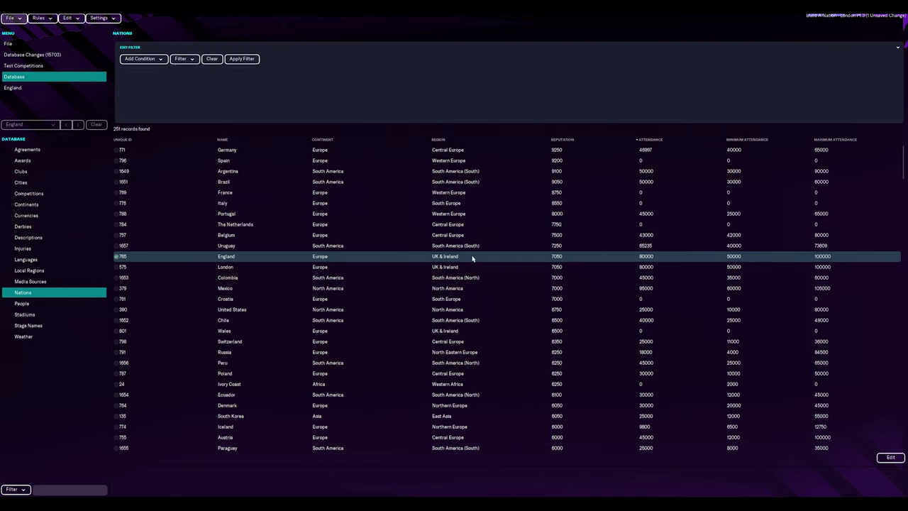
pyautogui.click(145, 61)
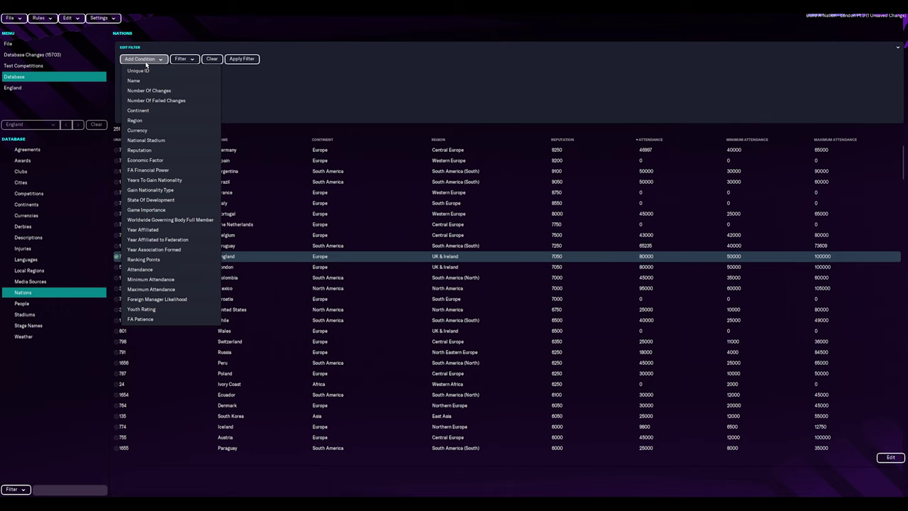
pyautogui.click(365, 103)
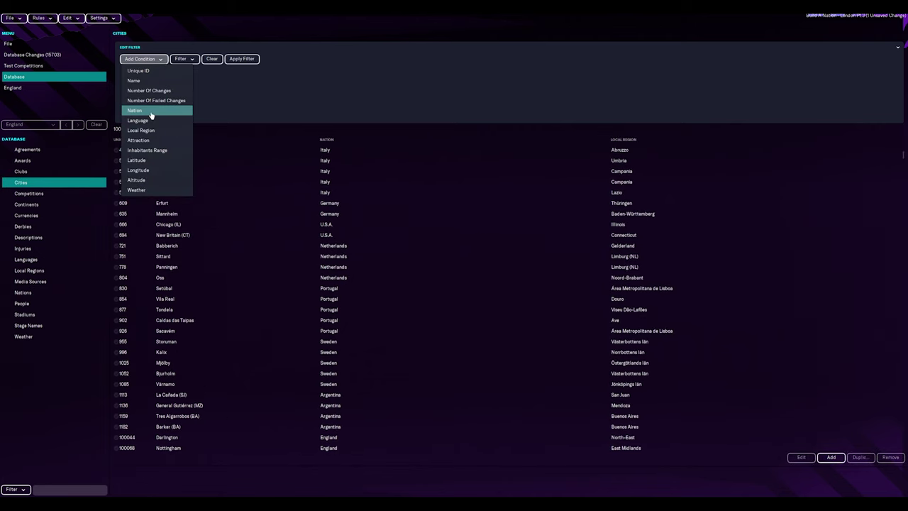
# Step: Filter the Cities database by a nation containing "London" and open the London city record
pyautogui.click(156, 111)
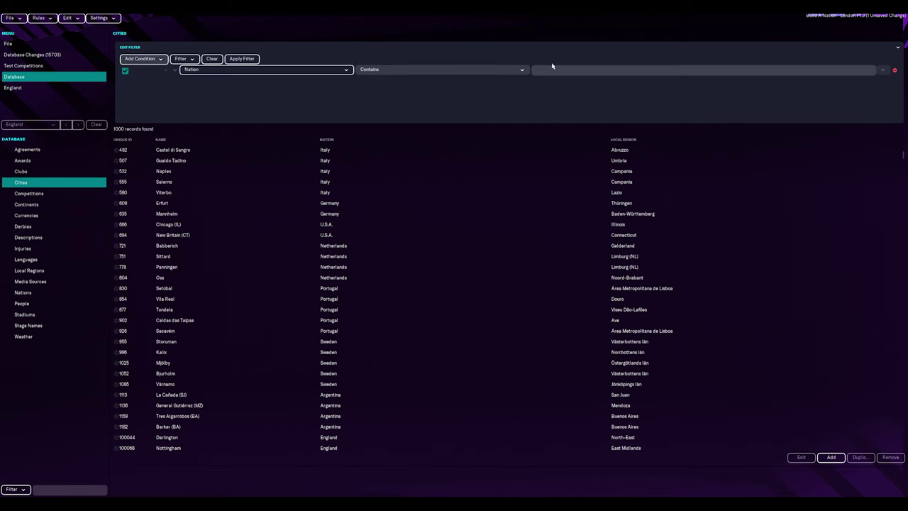
pyautogui.write('London')
pyautogui.press('Return')
pyautogui.scroll(1, 271, 287)
pyautogui.doubleClick(213, 197)
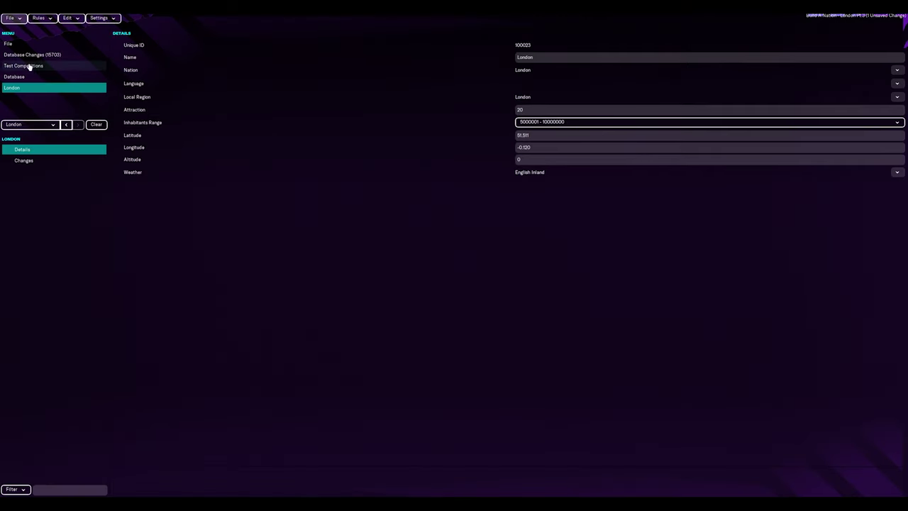
# Step: Look through the Local Regions, Continents, People and Agreements data, including Europe's record, and revisit the London city record
pyautogui.click(15, 77)
pyautogui.click(65, 272)
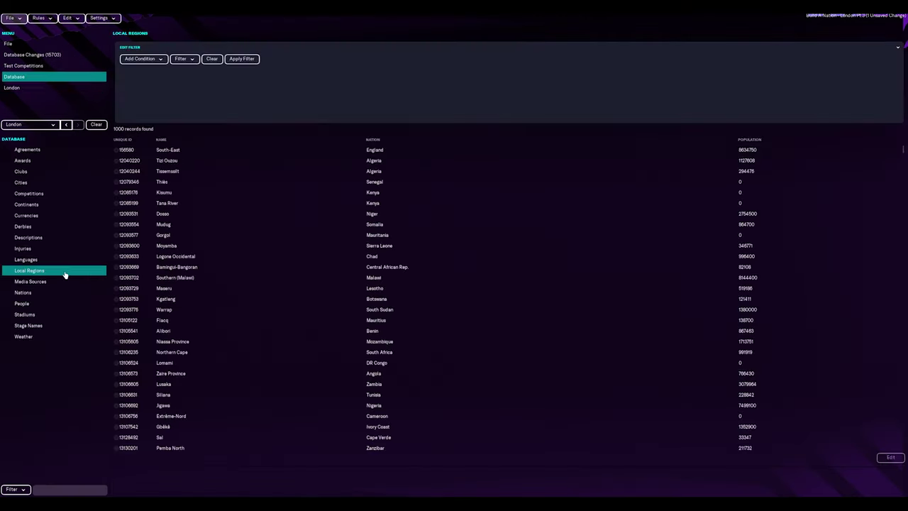
pyautogui.click(51, 211)
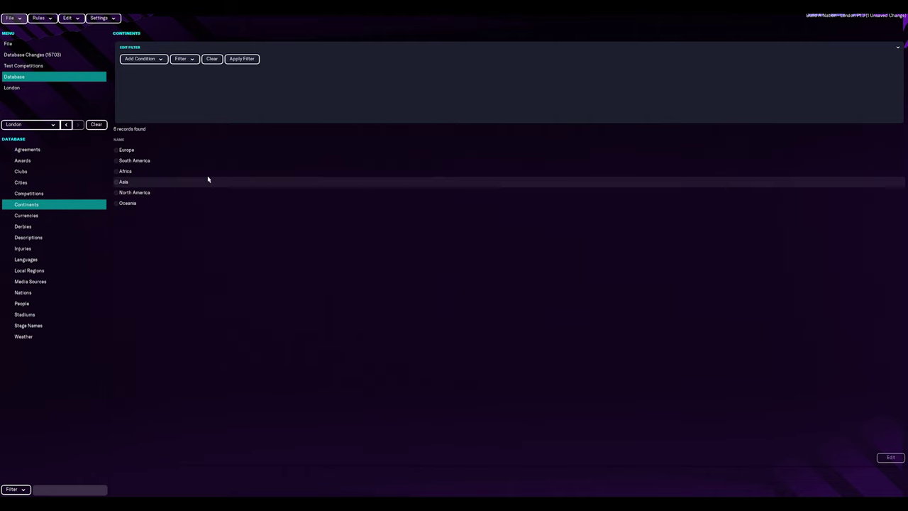
pyautogui.click(145, 150)
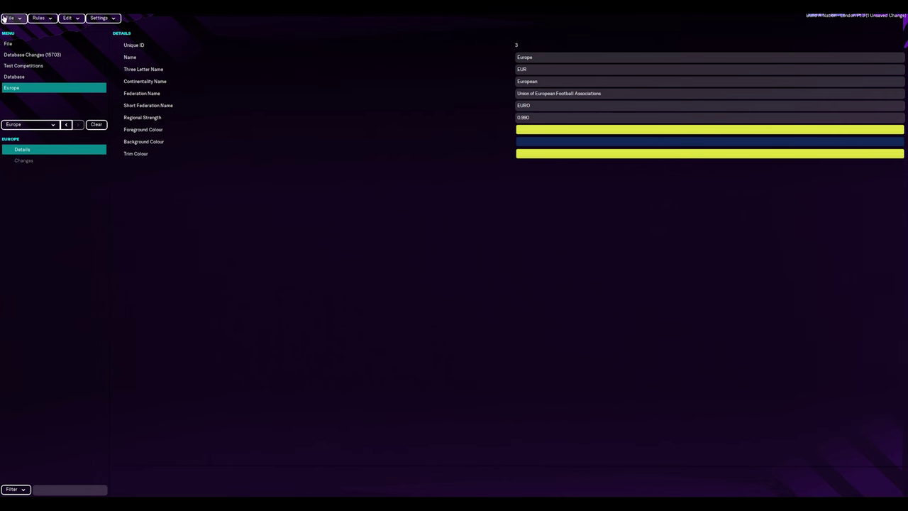
pyautogui.click(63, 303)
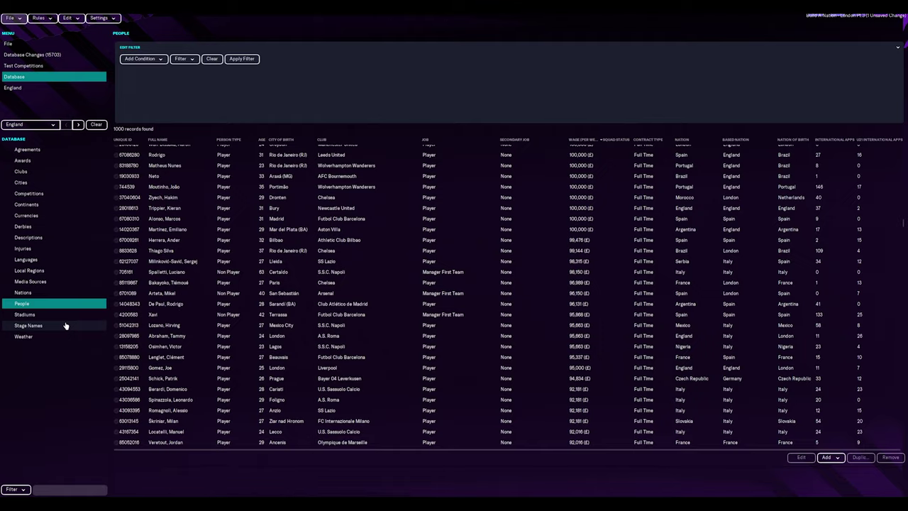
pyautogui.click(62, 150)
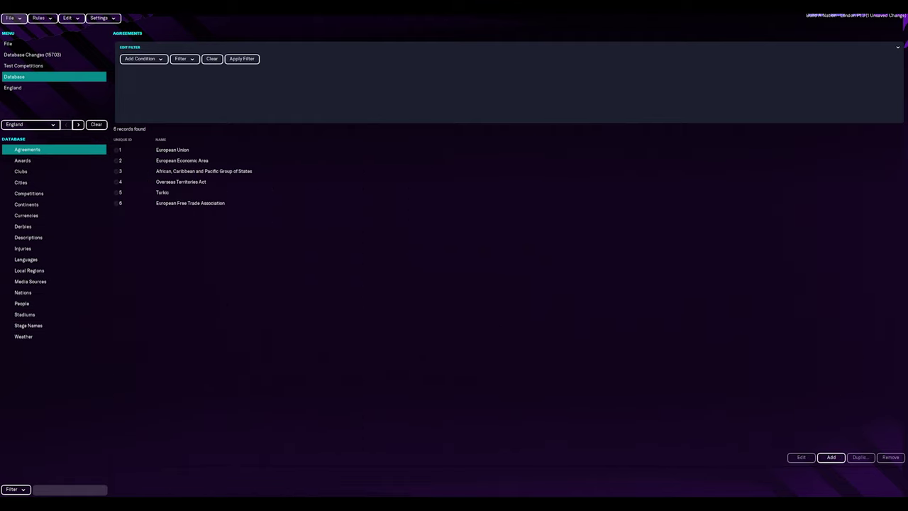
pyautogui.click(78, 124)
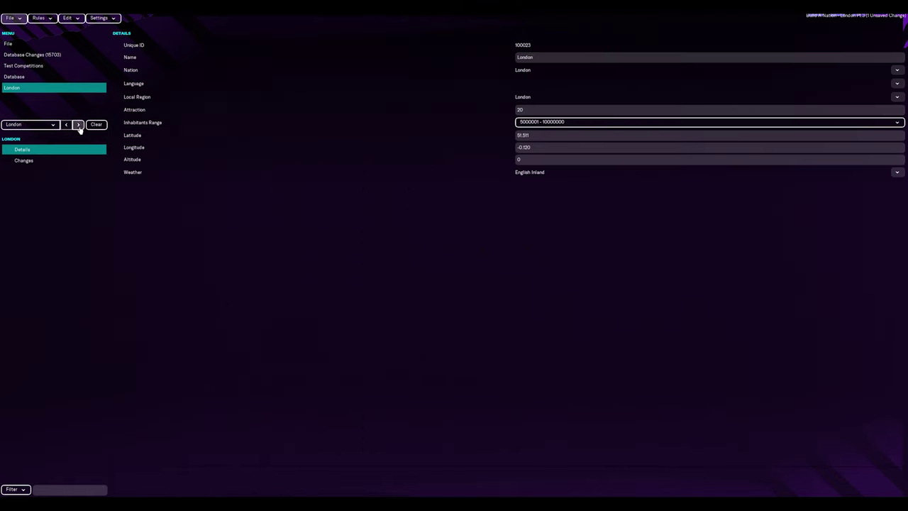
pyautogui.click(51, 78)
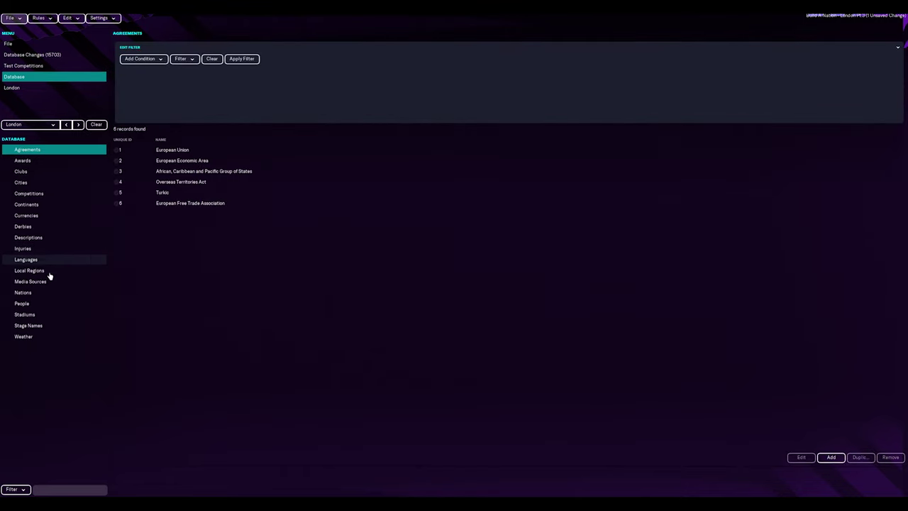
# Step: In the London nation's home kit, set the shirt's foreground colour to dark red and its background colour to white
pyautogui.hotkey('alt', 'Right')
pyautogui.click(37, 176)
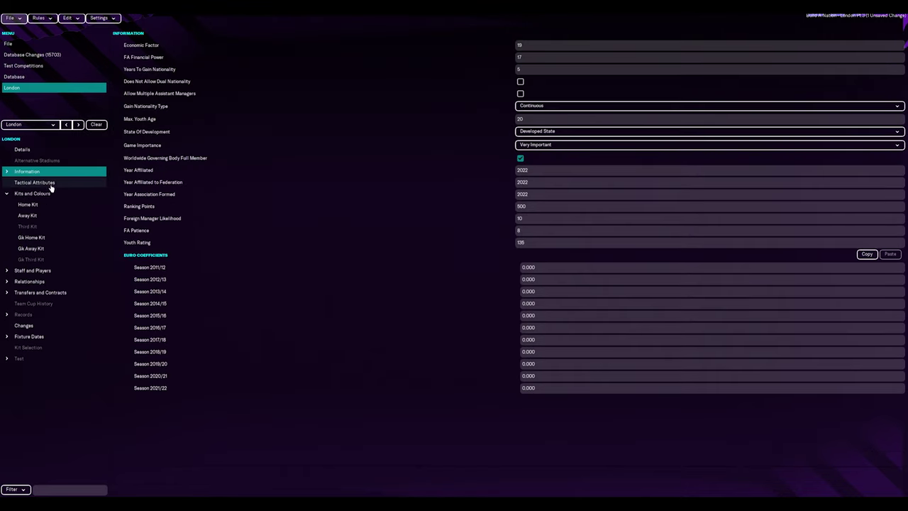
pyautogui.click(50, 203)
pyautogui.click(344, 81)
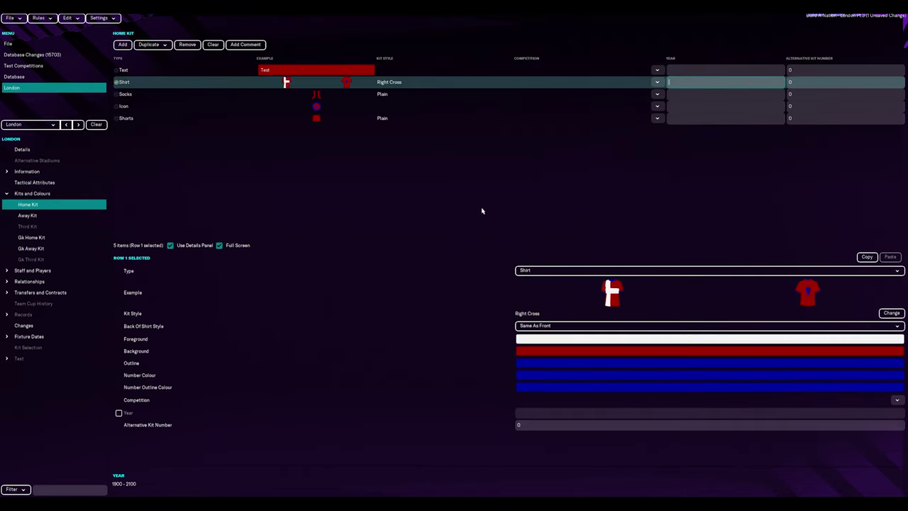
pyautogui.click(620, 353)
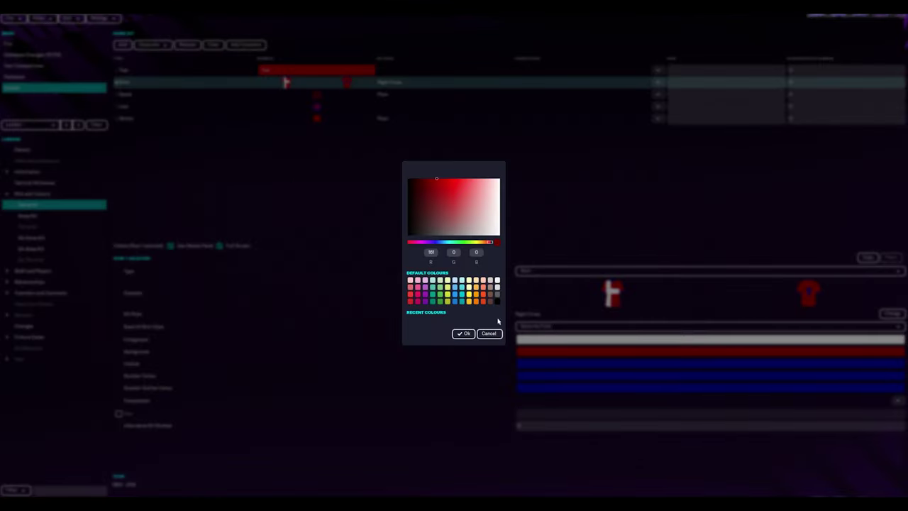
pyautogui.click(491, 333)
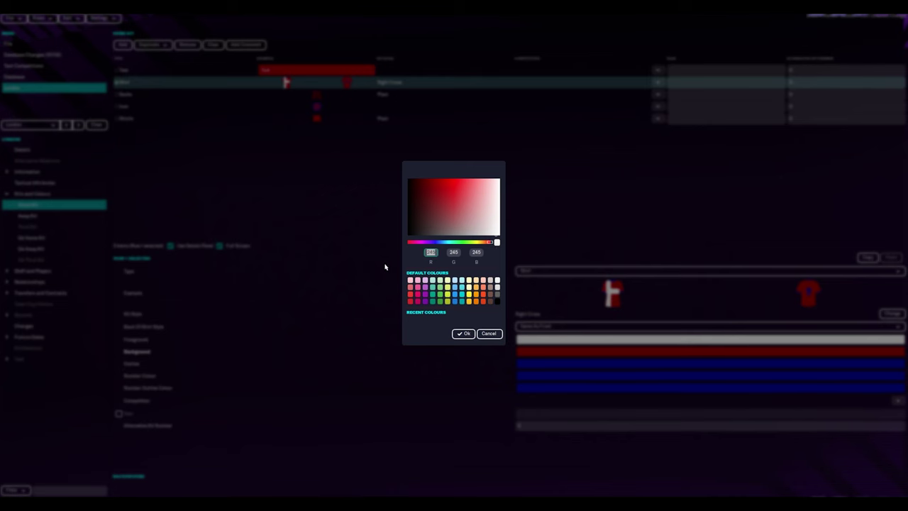
pyautogui.press('Tab')
pyautogui.write('0')
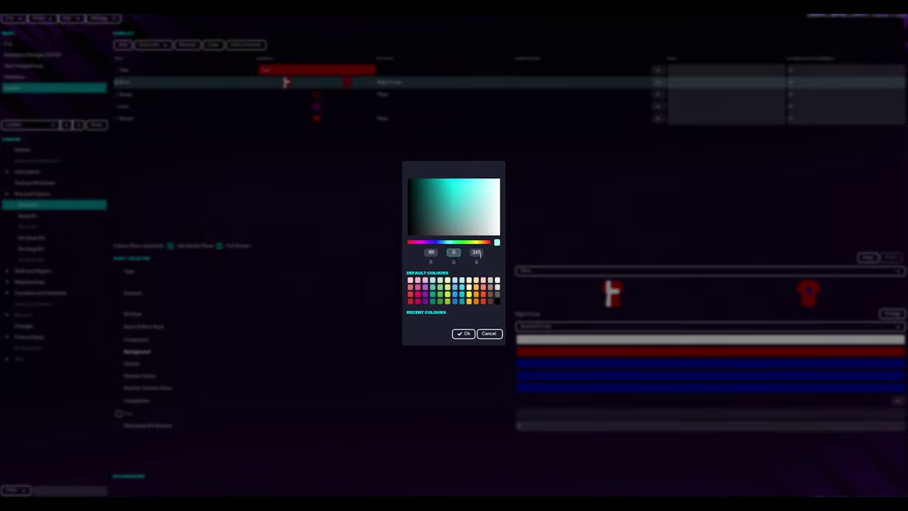
pyautogui.click(463, 334)
pyautogui.click(558, 352)
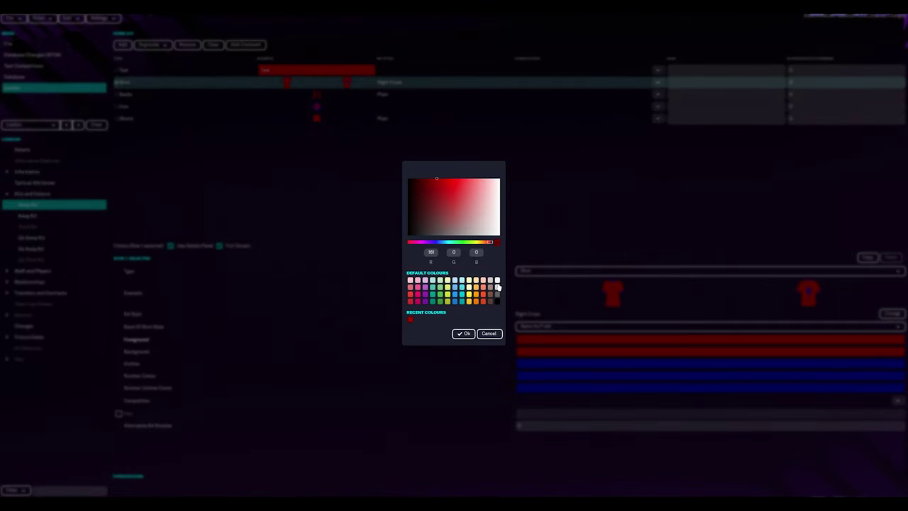
pyautogui.click(463, 334)
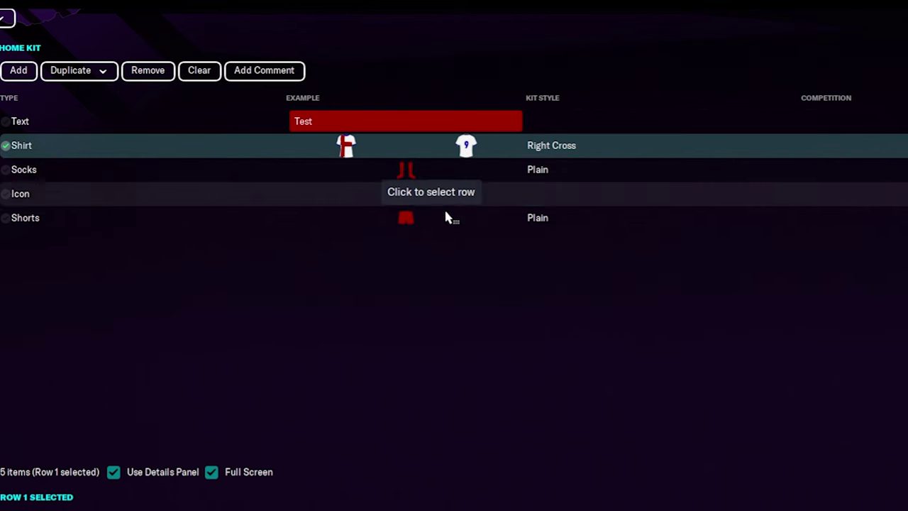
# Step: Set the home kit shorts' foreground colour to dark red and their background colour to white
pyautogui.click(445, 217)
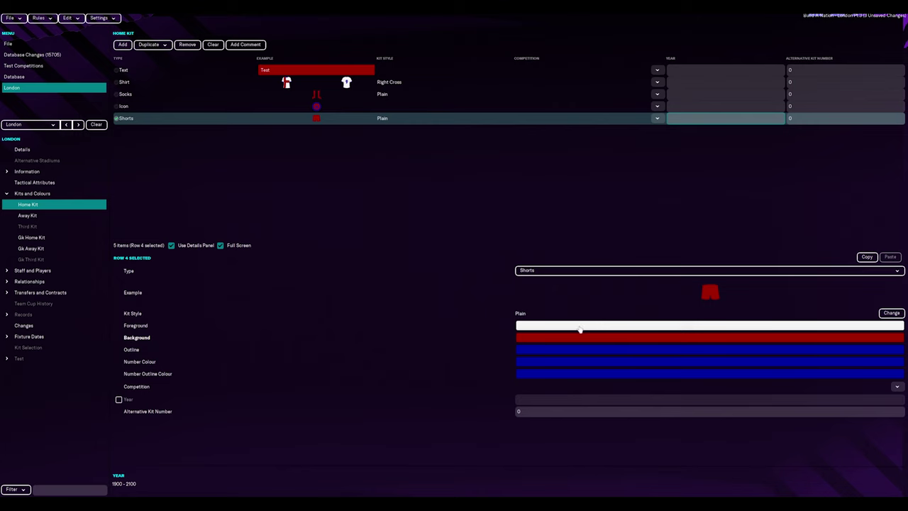
pyautogui.click(580, 327)
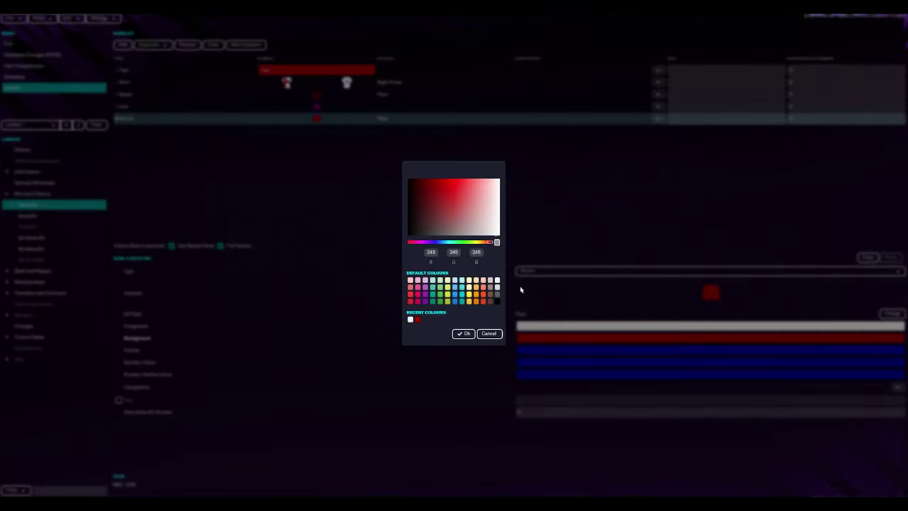
pyautogui.click(417, 320)
pyautogui.click(465, 333)
pyautogui.click(560, 337)
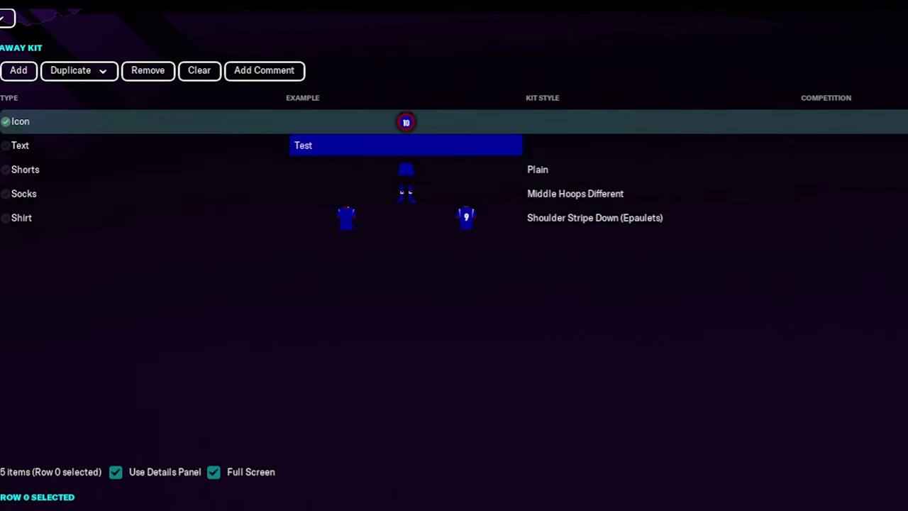
# Step: Compare London's home kit with its away kit
pyautogui.click(61, 206)
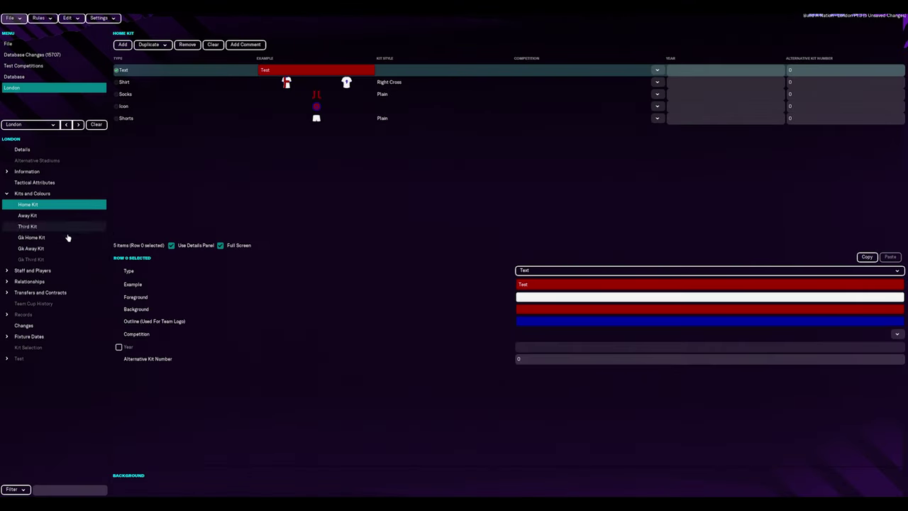
pyautogui.click(61, 215)
pyautogui.click(63, 206)
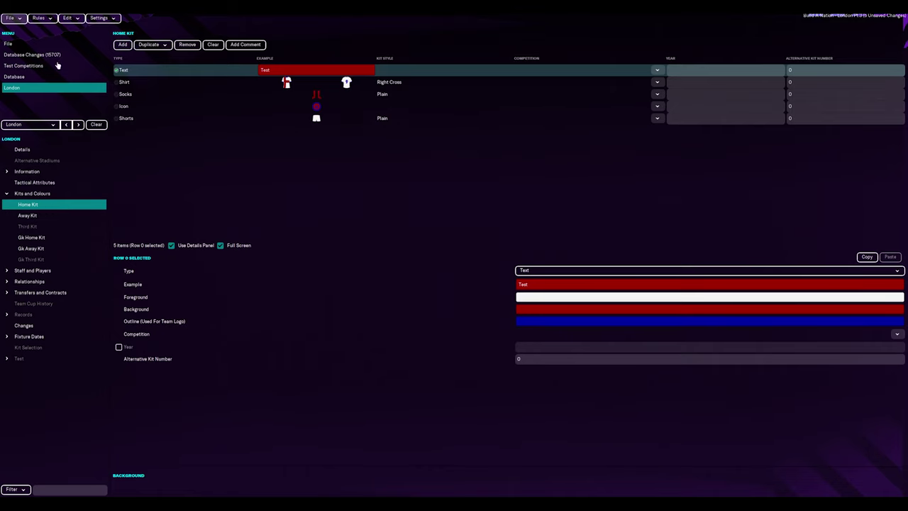
# Step: Return to the Nations database and save the editor data with the kit changes
pyautogui.click(14, 76)
pyautogui.click(10, 18)
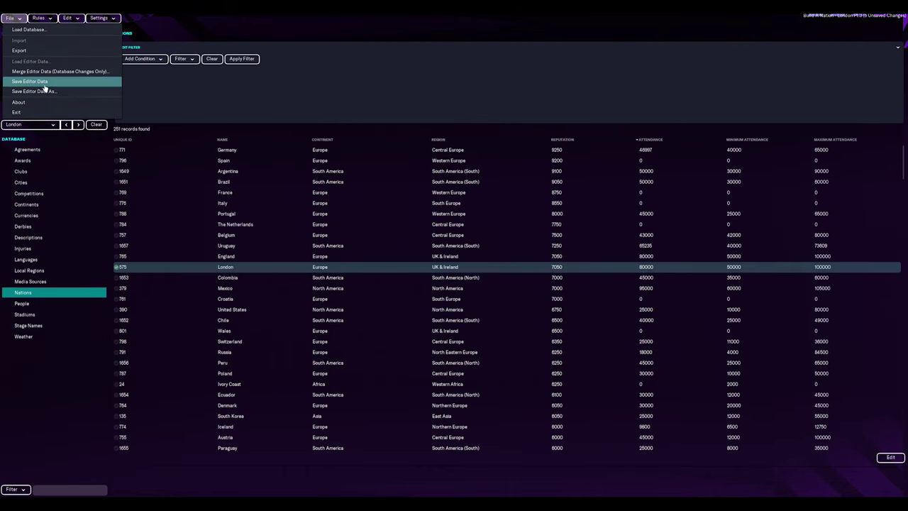
pyautogui.click(49, 91)
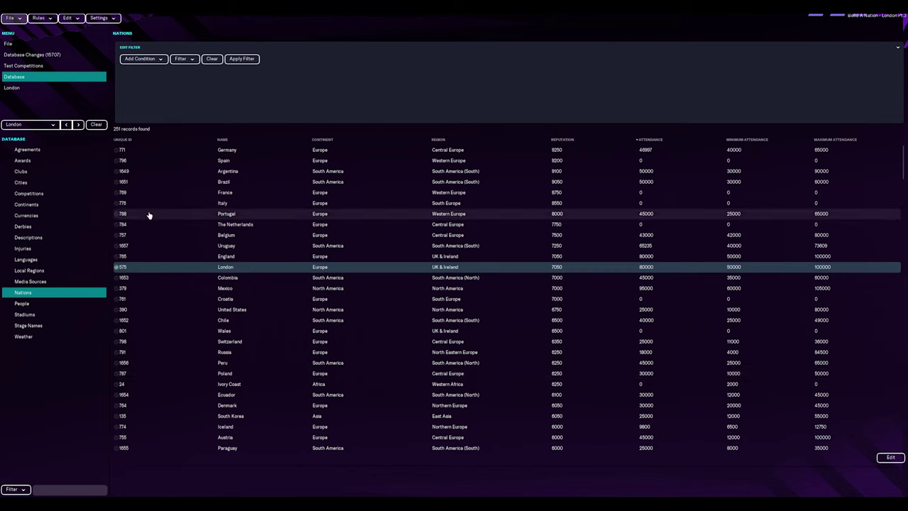
# Step: Add nation rules for London that create new competitions and rules, keeping the default season update day and season dates
pyautogui.click(41, 18)
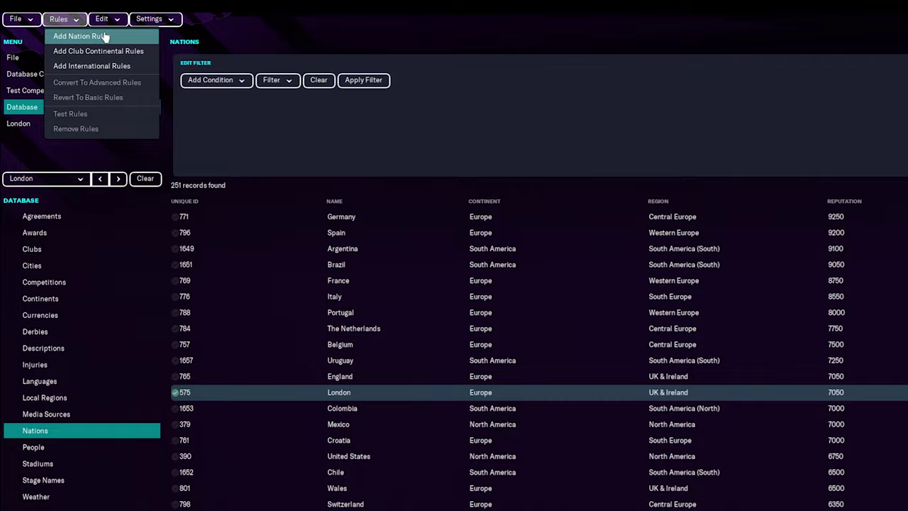
pyautogui.click(103, 36)
pyautogui.click(608, 281)
pyautogui.click(577, 232)
pyautogui.moveTo(654, 271)
pyautogui.scroll(-4, 645, 428)
pyautogui.scroll(-6, 645, 426)
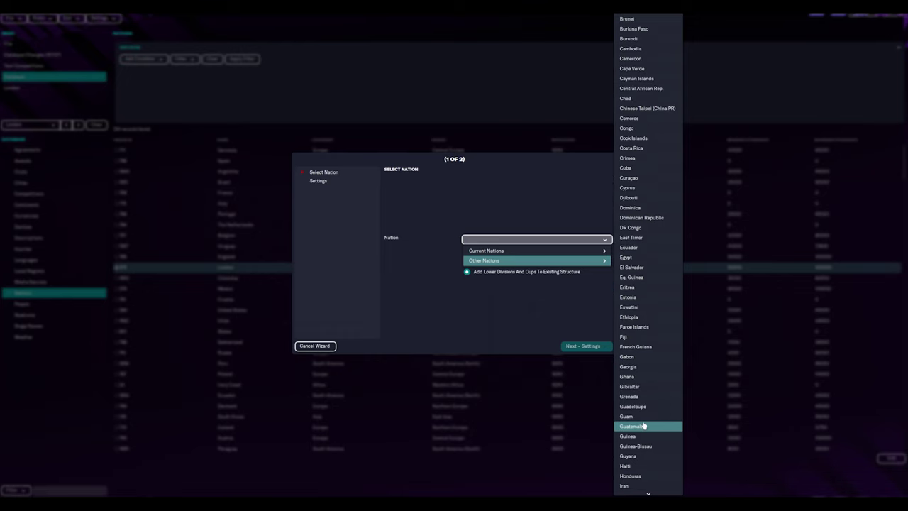
pyautogui.scroll(-6, 646, 420)
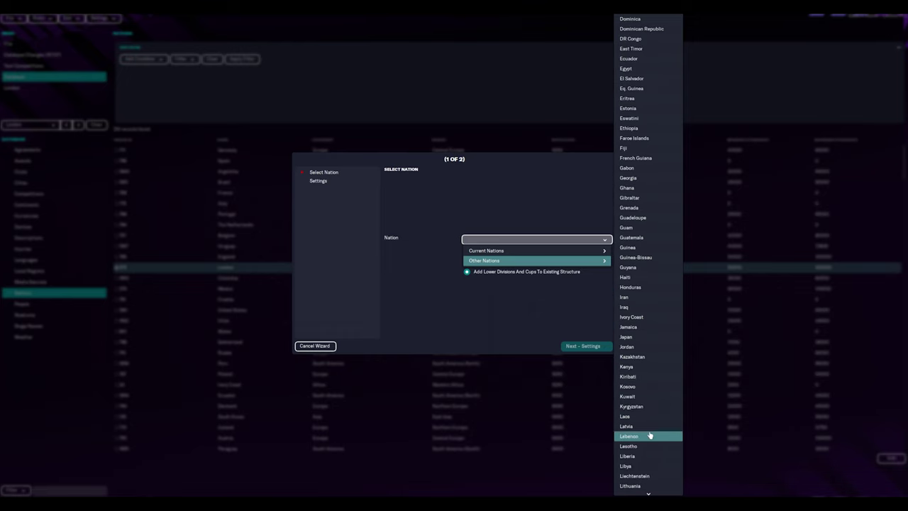
pyautogui.click(643, 465)
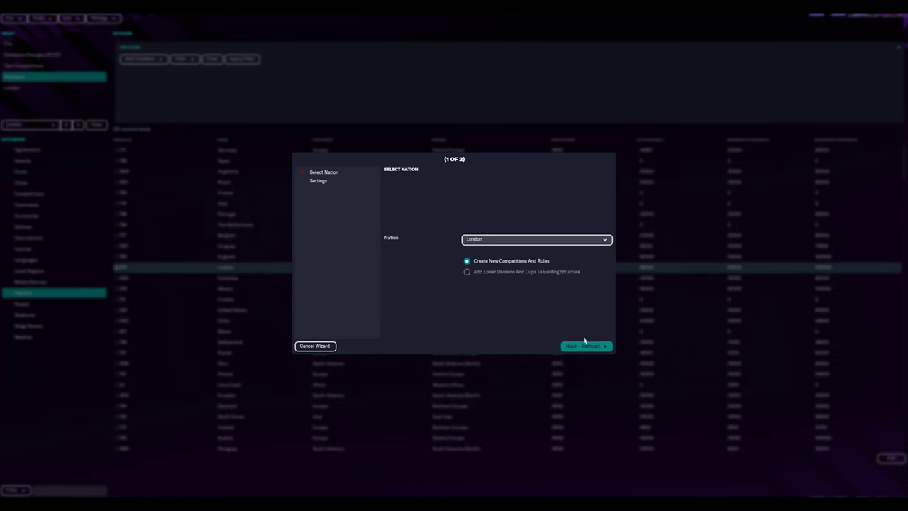
pyautogui.click(596, 347)
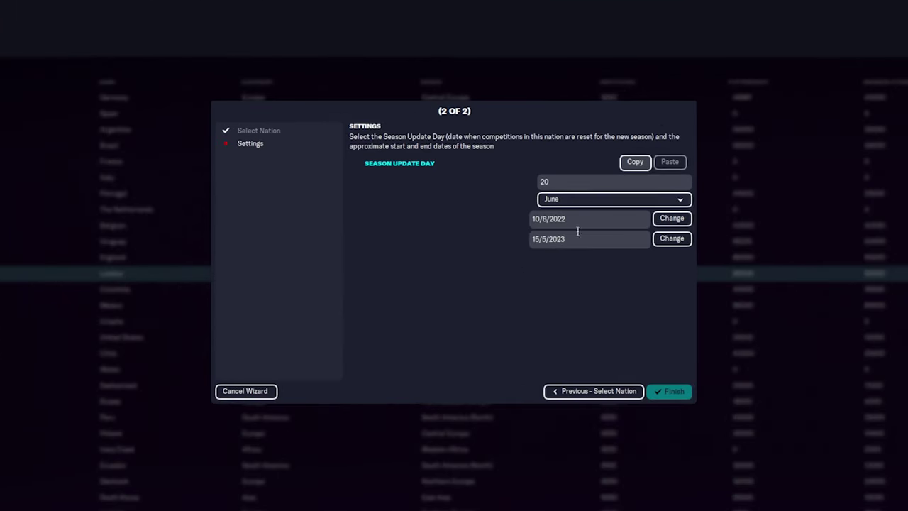
pyautogui.click(667, 391)
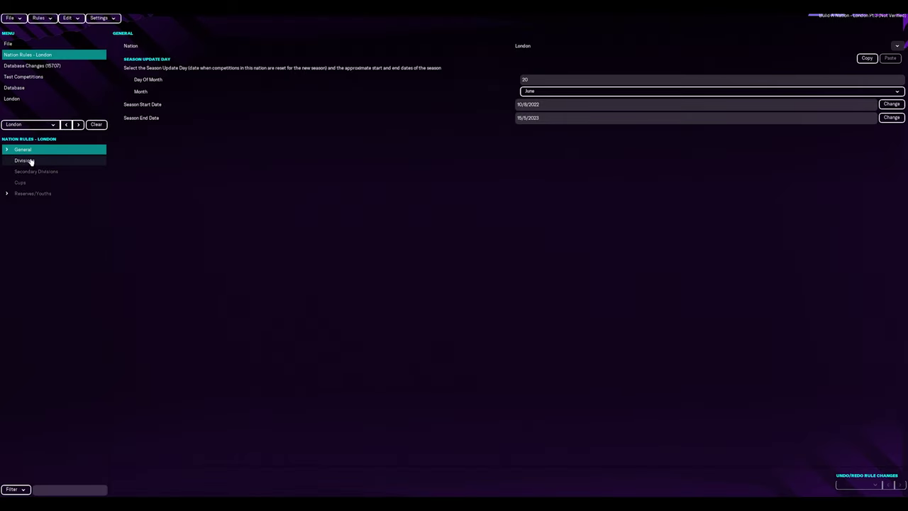
# Step: Examine London's general and transfer rule sections and the option to convert the nation rules to advanced mode
pyautogui.click(6, 150)
pyautogui.click(5, 150)
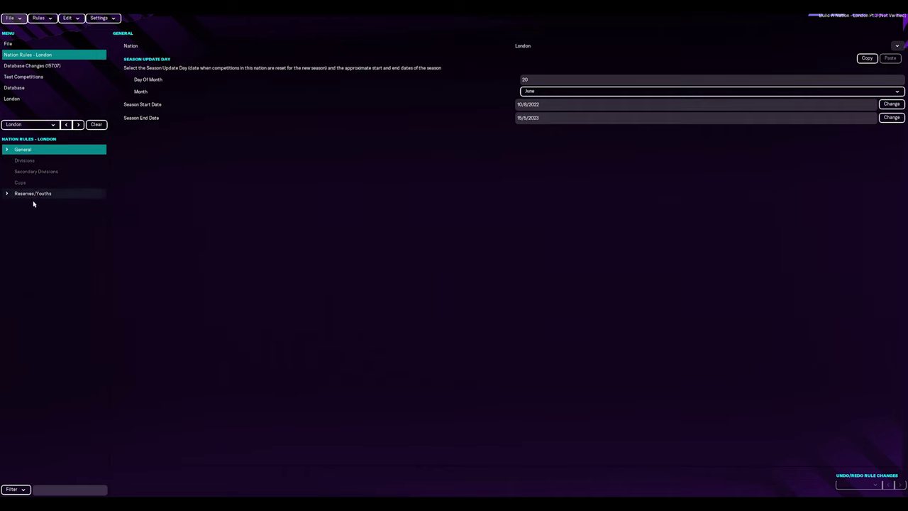
pyautogui.click(45, 20)
pyautogui.click(63, 60)
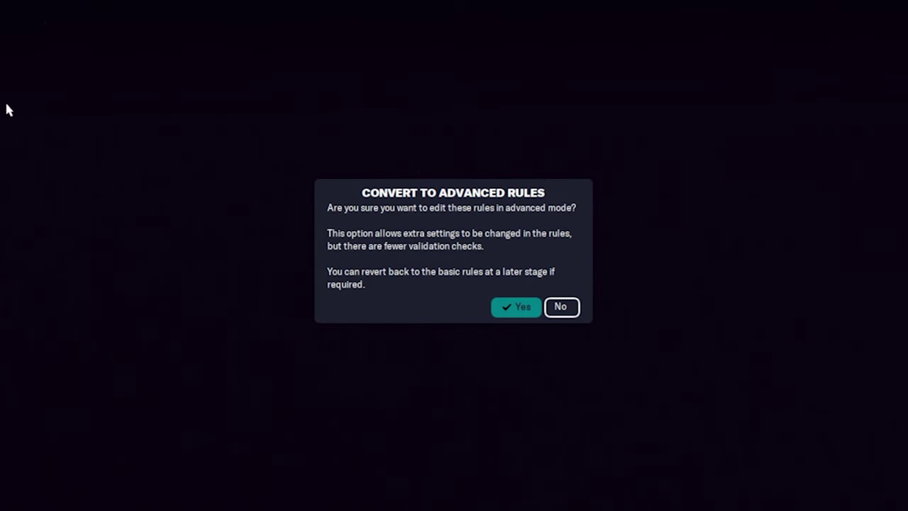
pyautogui.press('Return')
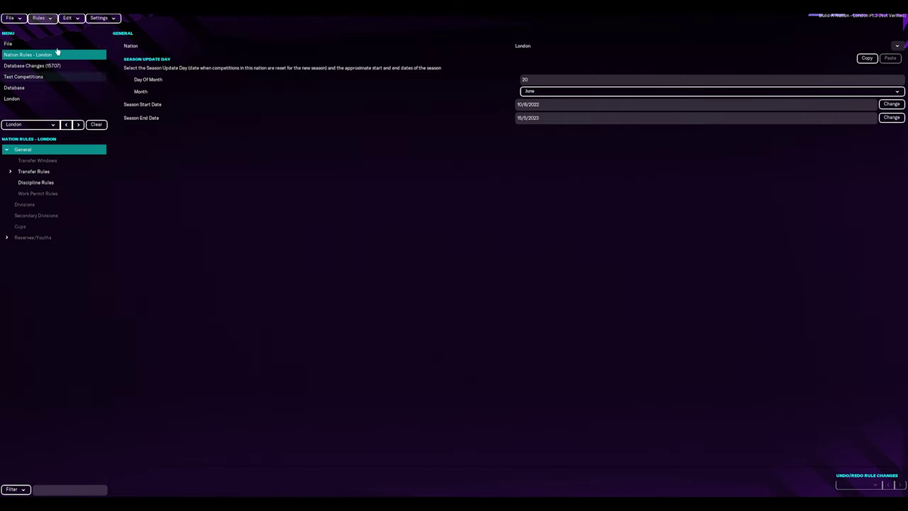
pyautogui.click(41, 17)
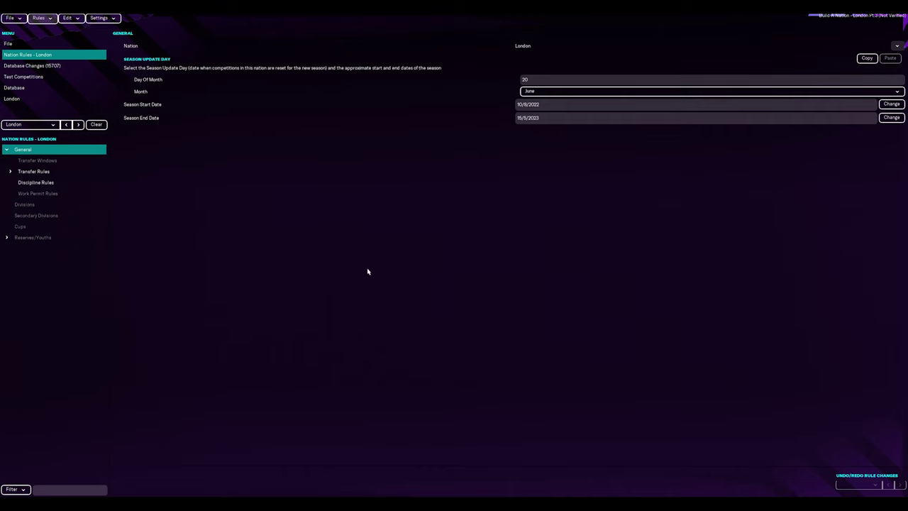
pyautogui.click(22, 171)
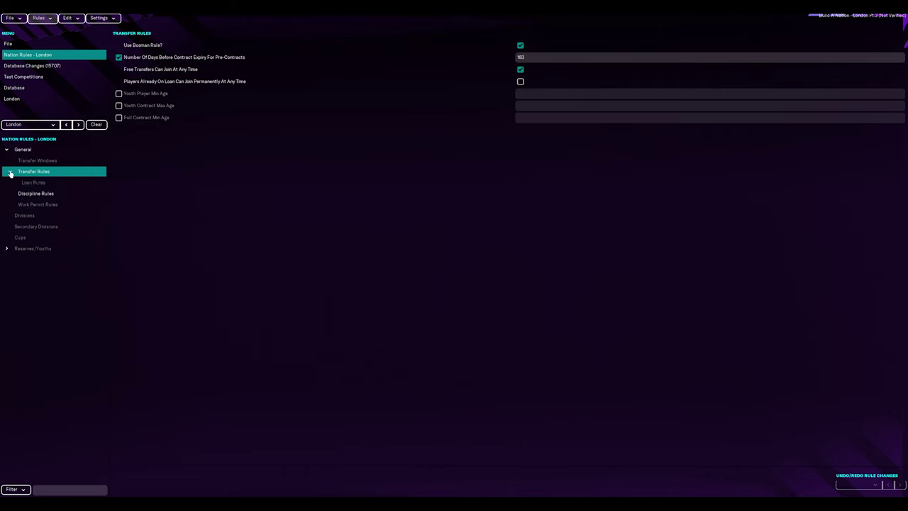
# Step: Start adding a single division to London's nation rules with Division 1 as its competition
pyautogui.click(28, 205)
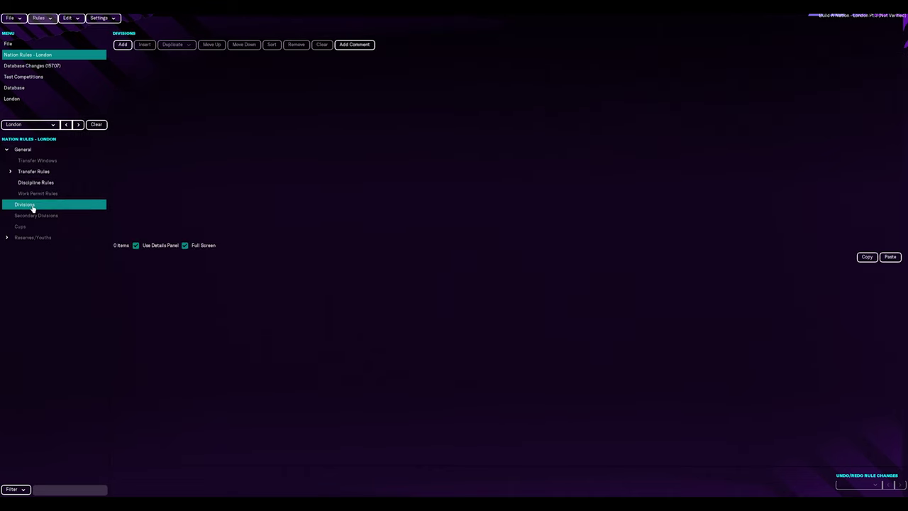
pyautogui.click(123, 44)
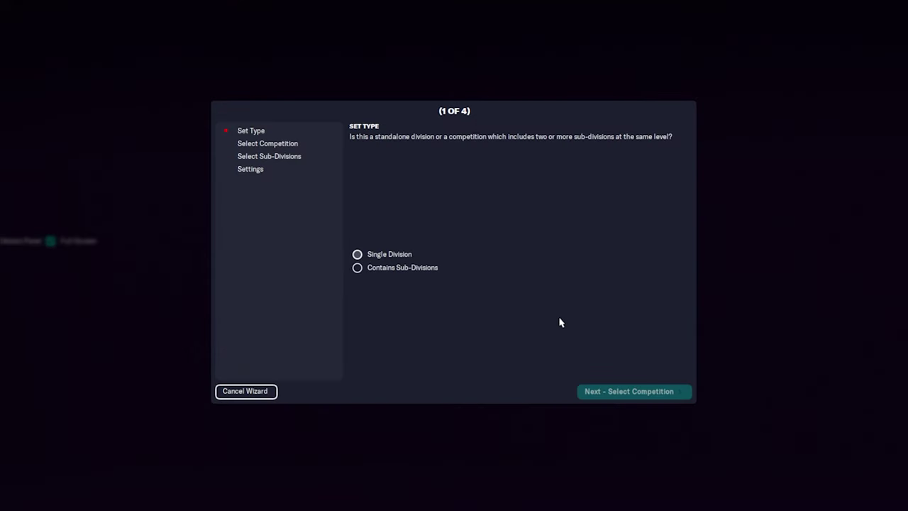
pyautogui.click(392, 258)
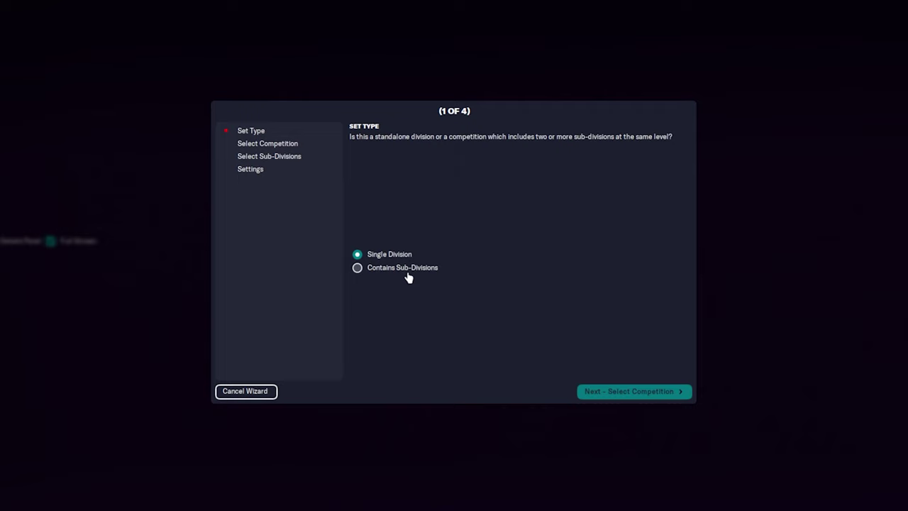
pyautogui.click(635, 391)
pyautogui.click(624, 254)
pyautogui.click(624, 269)
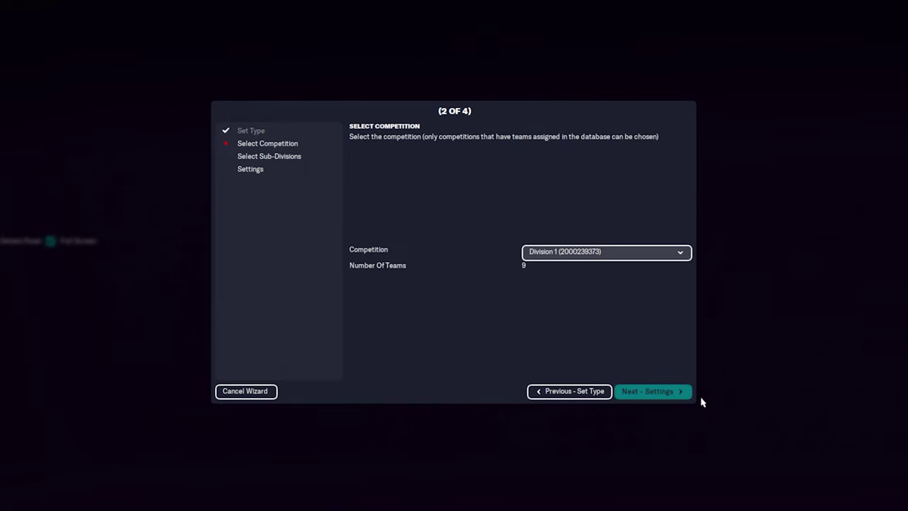
# Step: Set Division 1 to 4 rounds with the substitution rule 5 from 7 (max of 3 stoppages) + 1 Extra Time Sub
pyautogui.click(669, 396)
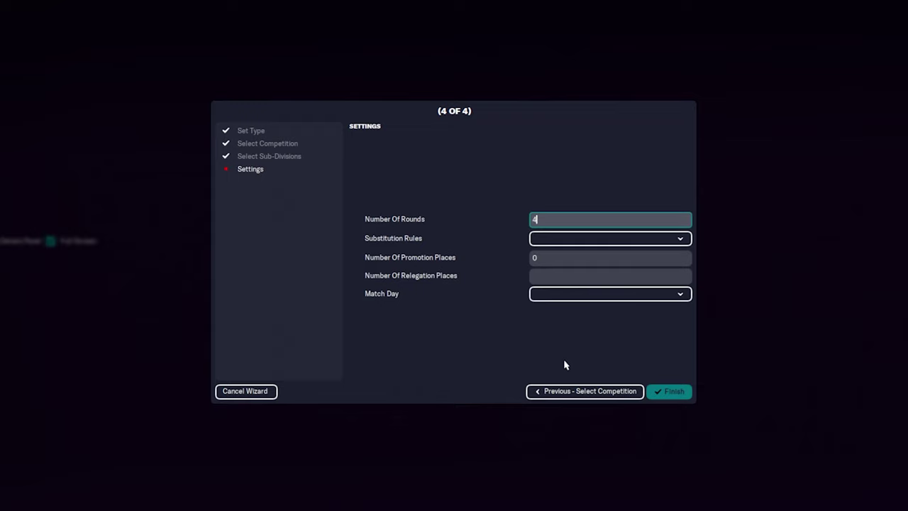
pyautogui.click(640, 239)
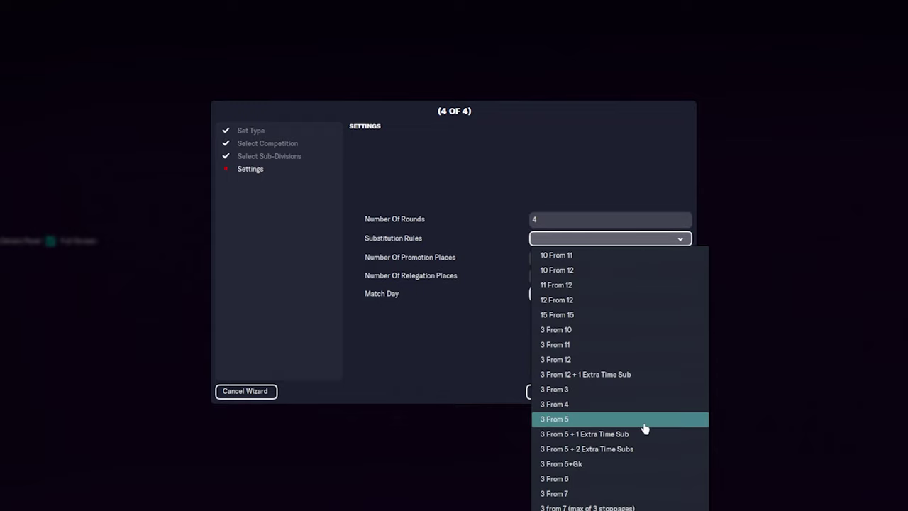
pyautogui.scroll(-15, 644, 429)
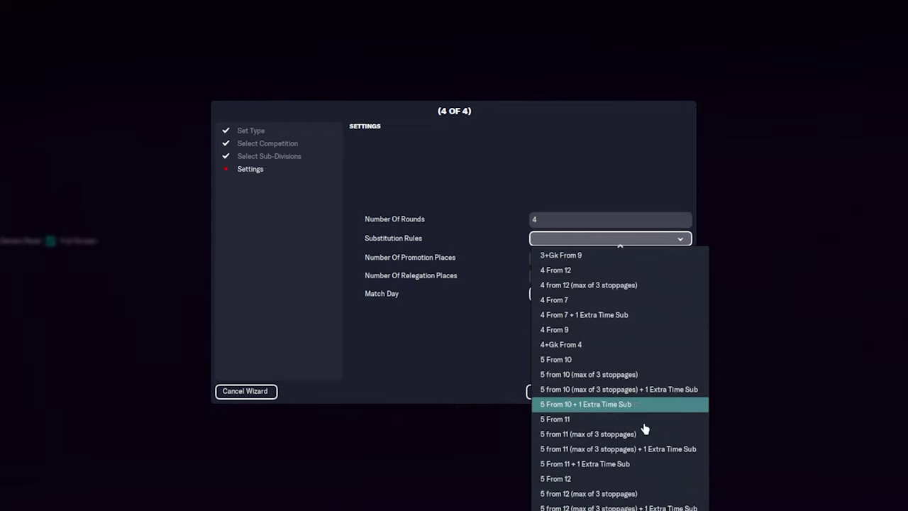
pyautogui.scroll(-2, 645, 428)
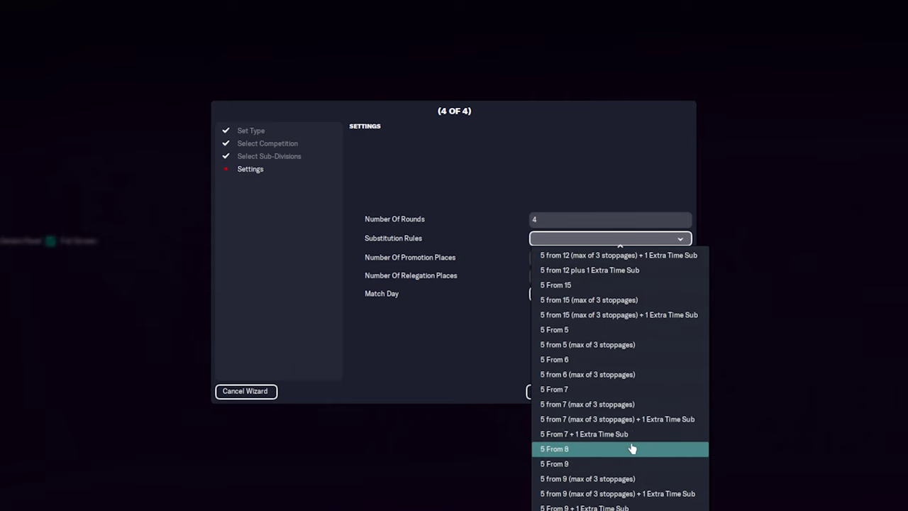
pyautogui.scroll(-2, 632, 451)
pyautogui.scroll(-7, 631, 454)
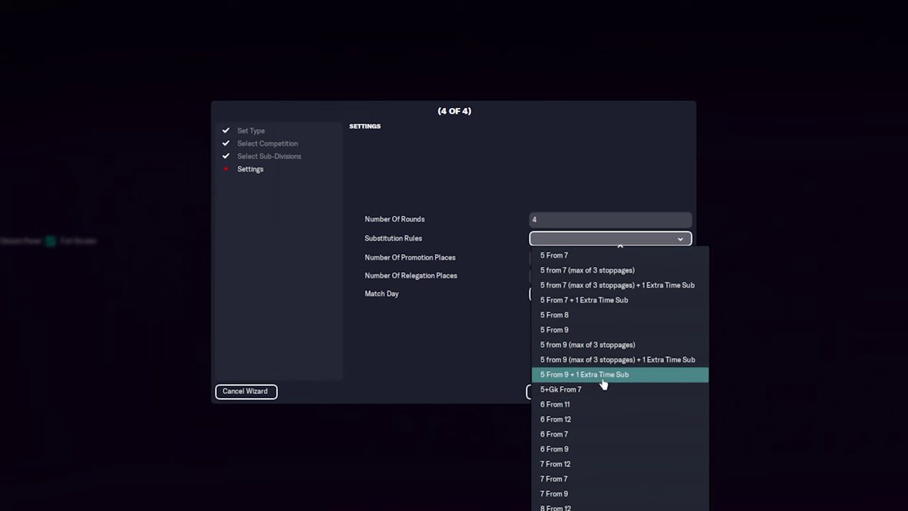
pyautogui.scroll(20, 646, 497)
pyautogui.scroll(-20, 594, 341)
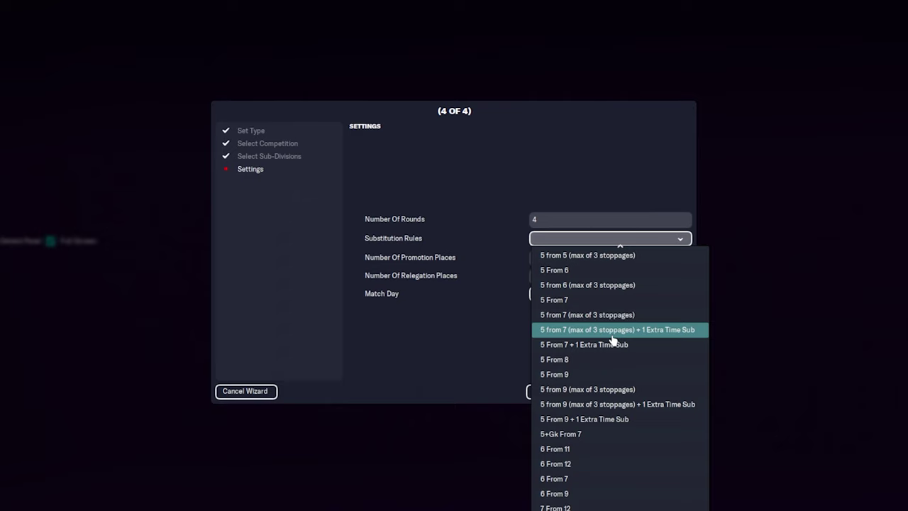
pyautogui.click(612, 335)
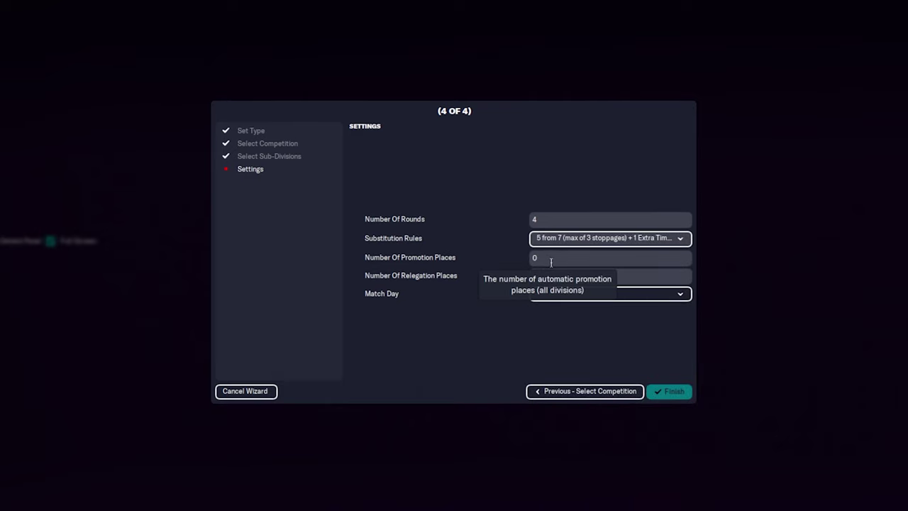
# Step: Set Division 1's relegation places to 2 and its match day to Sat, and finish adding the division
pyautogui.click(548, 261)
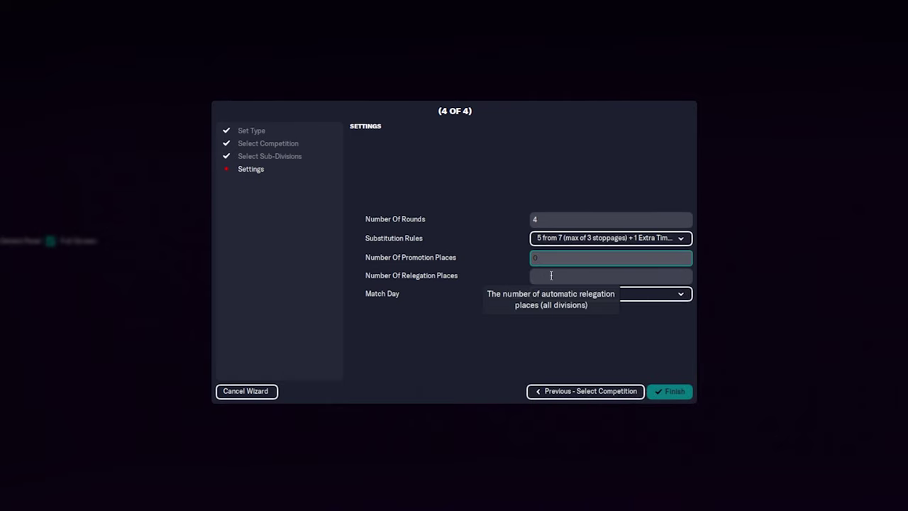
pyautogui.click(551, 276)
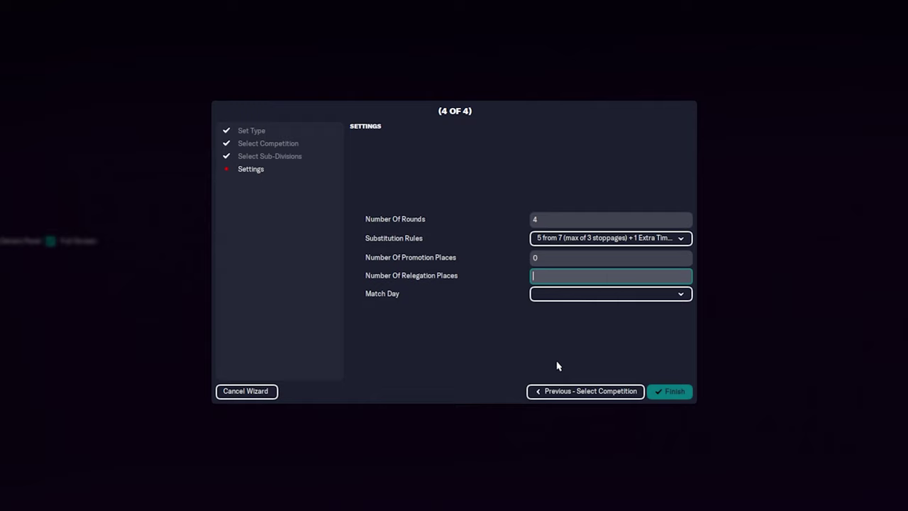
pyautogui.click(669, 295)
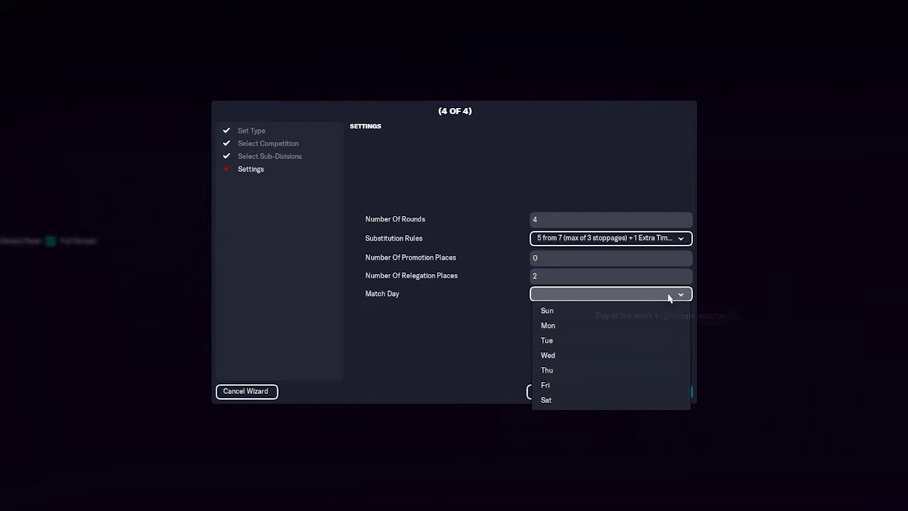
pyautogui.click(606, 401)
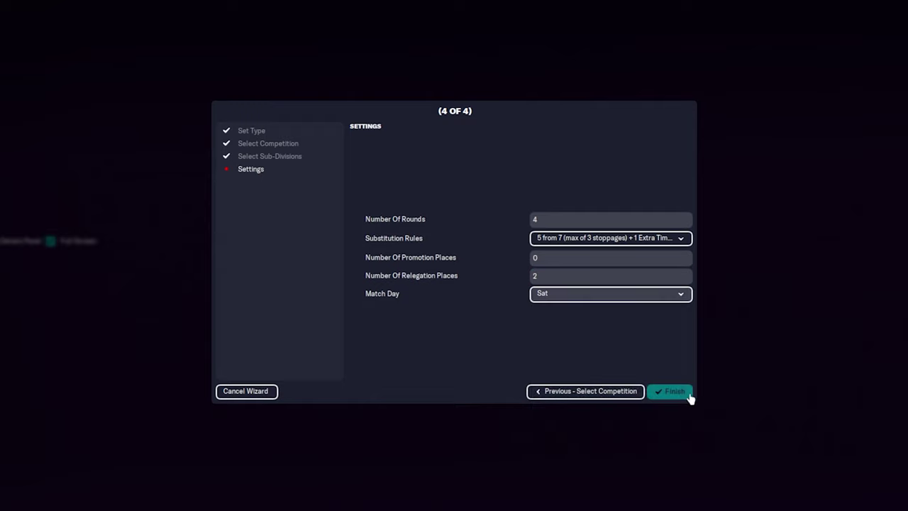
pyautogui.click(685, 399)
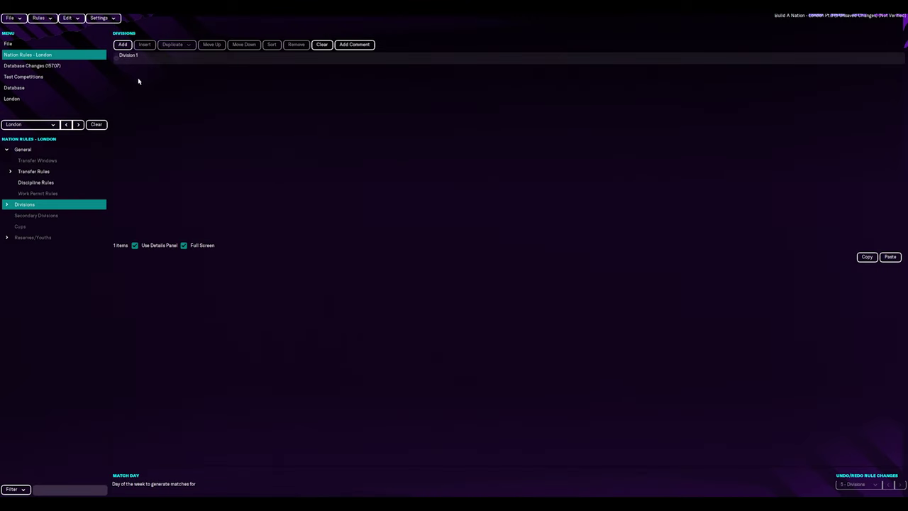
# Step: Start adding a second single division to London's nation rules with Division 2 as its competition
pyautogui.click(122, 45)
pyautogui.click(403, 257)
pyautogui.click(628, 391)
pyautogui.click(608, 251)
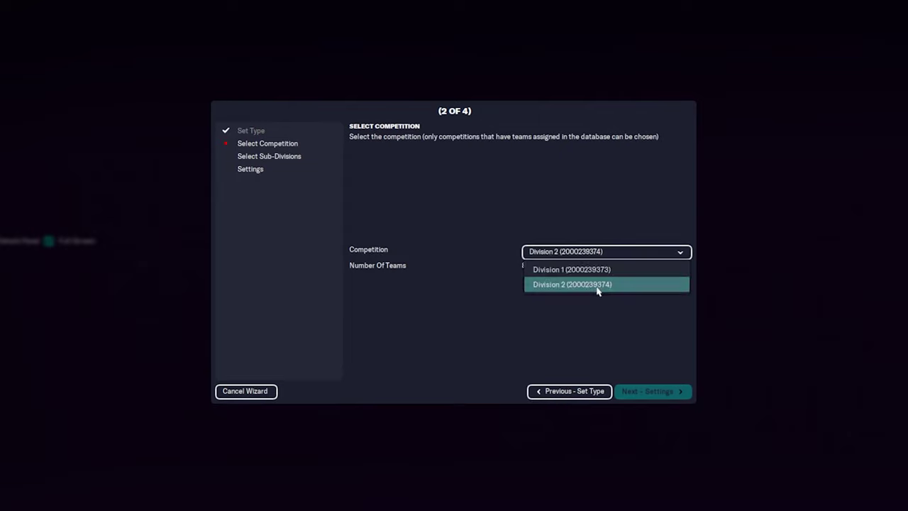
pyautogui.click(588, 284)
pyautogui.click(642, 392)
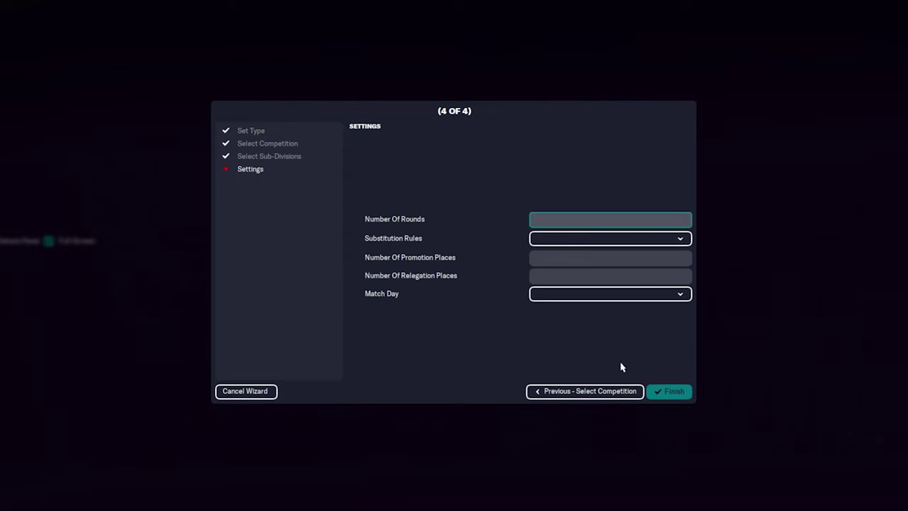
# Step: Set Division 2 to 4 rounds with the substitution rule Use Highest Division Rules
pyautogui.write('4')
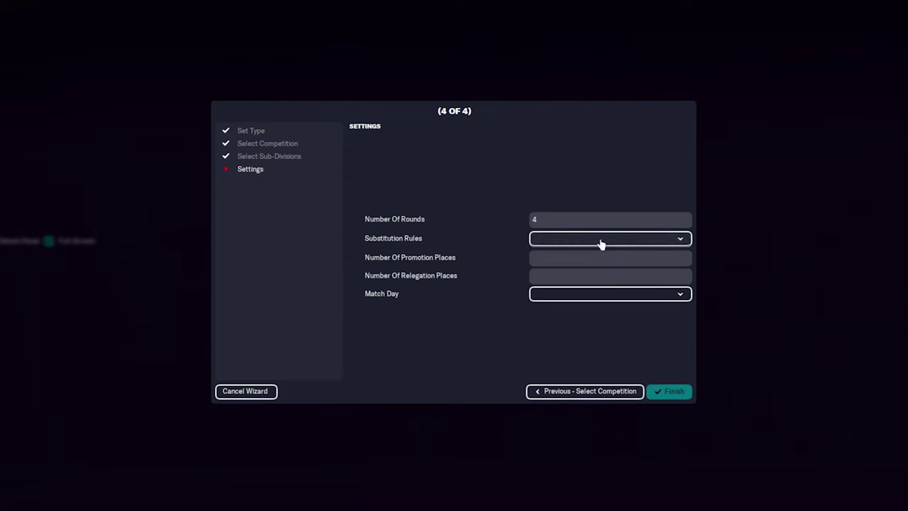
pyautogui.click(600, 241)
pyautogui.scroll(-10, 649, 408)
pyautogui.scroll(-15, 649, 413)
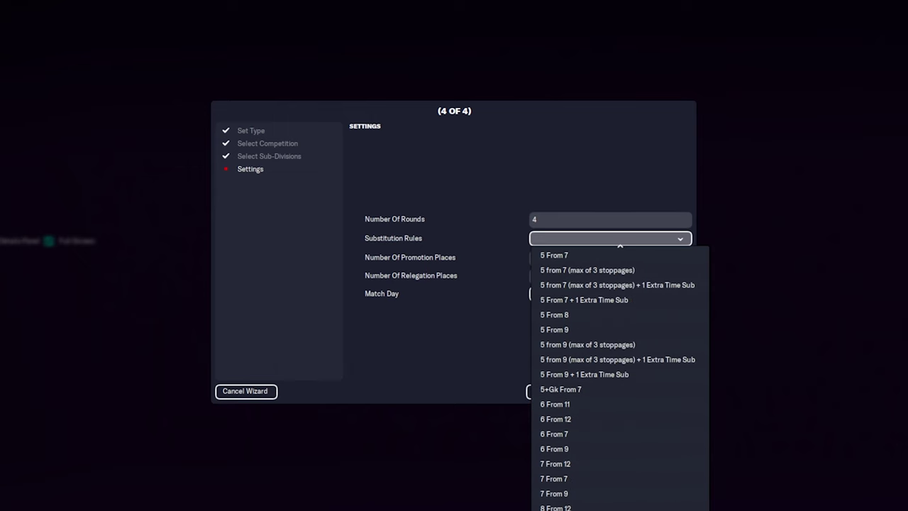
pyautogui.click(603, 239)
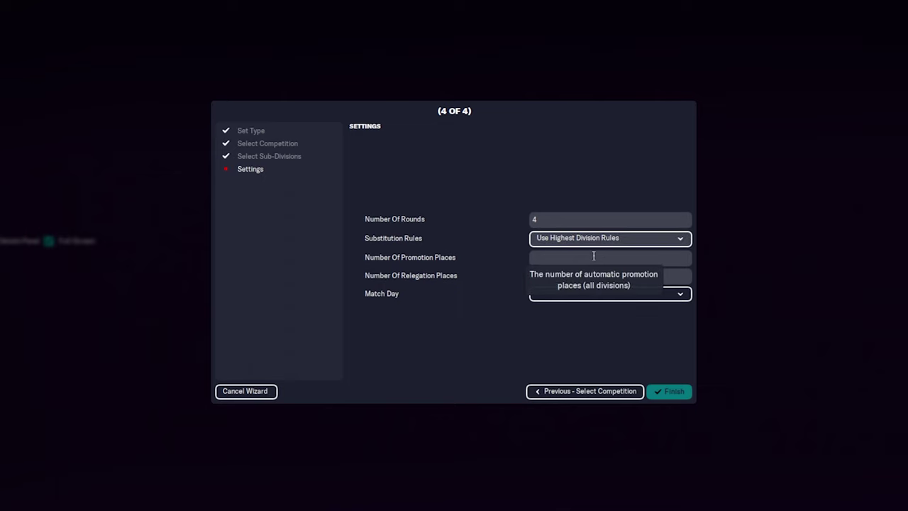
# Step: Set Division 2's number of promotion places to 2 and open its match day choices
pyautogui.click(594, 256)
pyautogui.write('2')
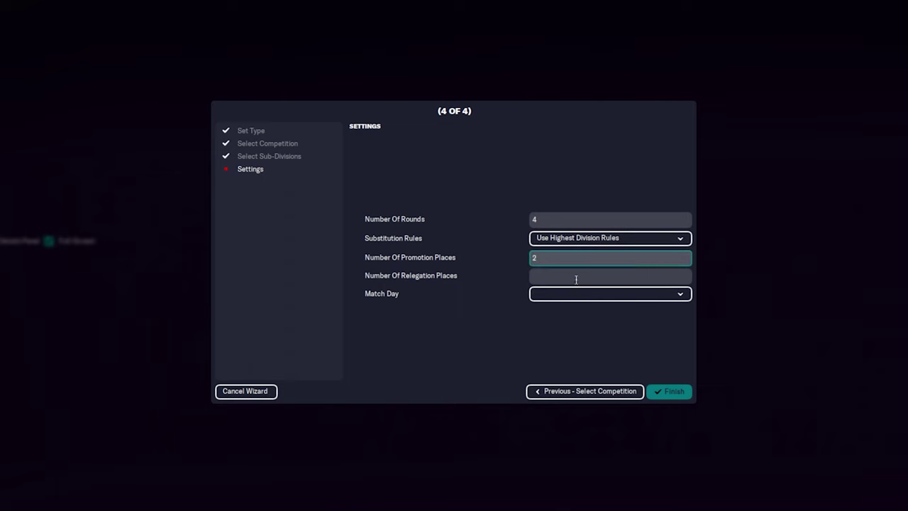
pyautogui.click(577, 279)
pyautogui.click(603, 294)
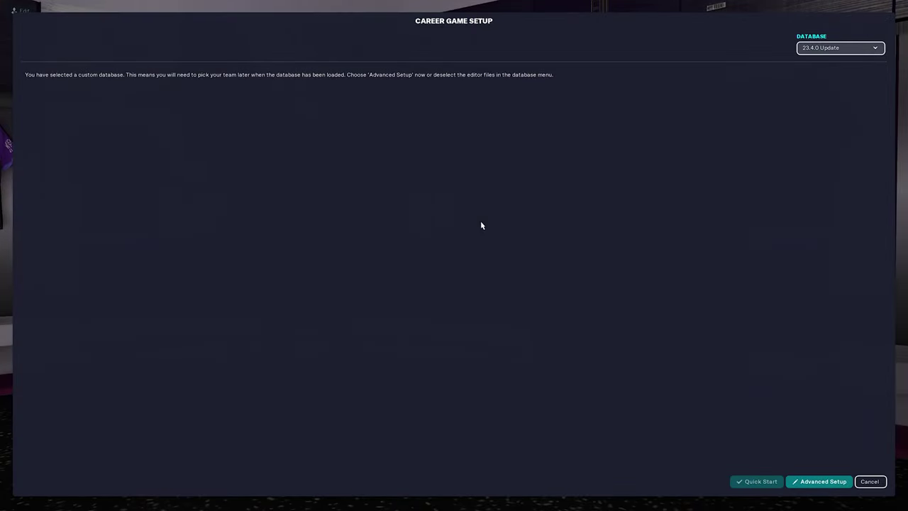
# Step: In Football Manager 2023's career setup, confirm the 23.4.0 Update database with Build A Nation - London Pt.3 enabled and open Advanced Setup
pyautogui.click(832, 51)
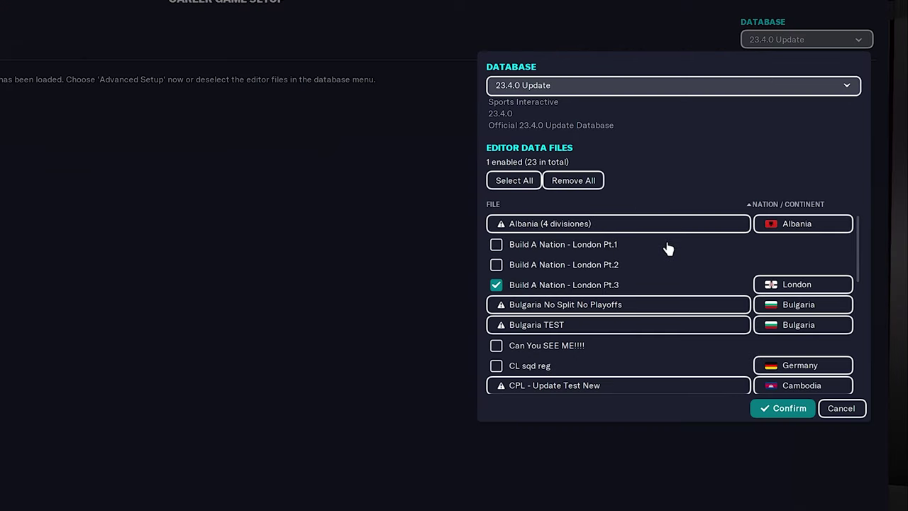
pyautogui.scroll(-3, 681, 281)
pyautogui.scroll(-2, 681, 283)
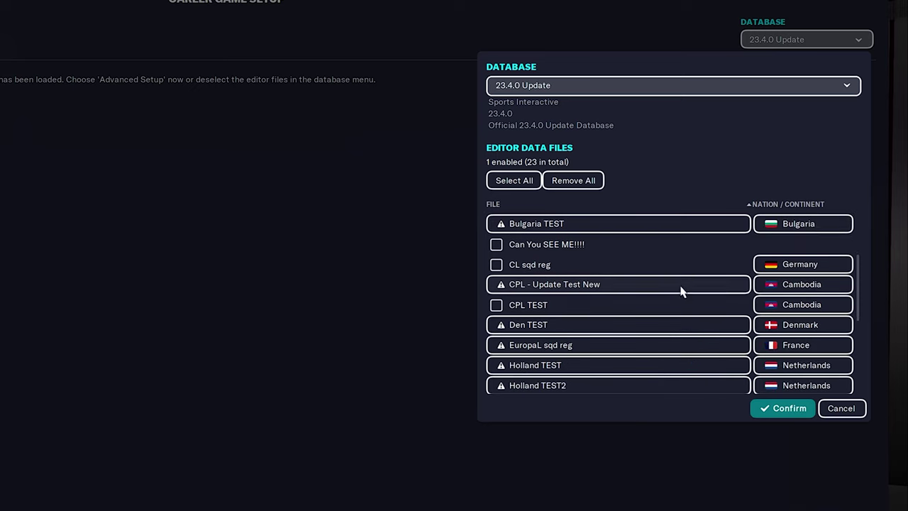
pyautogui.click(784, 409)
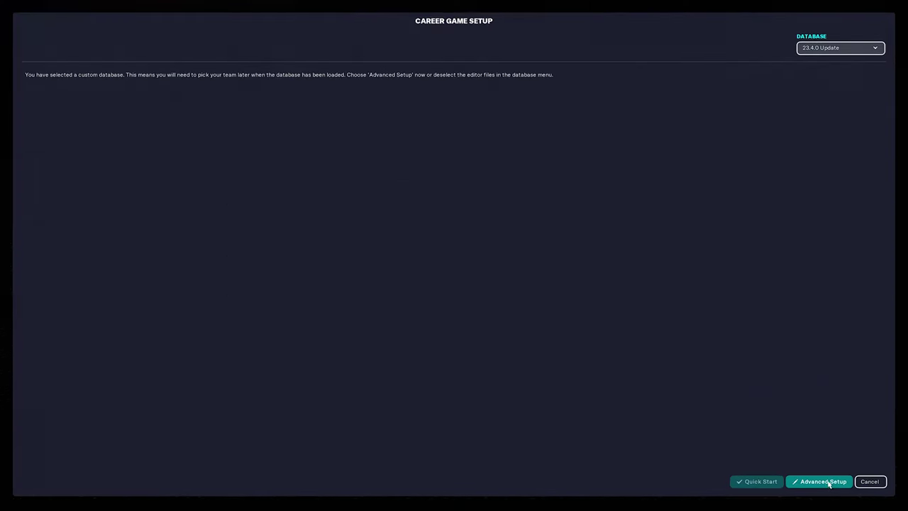
pyautogui.click(823, 482)
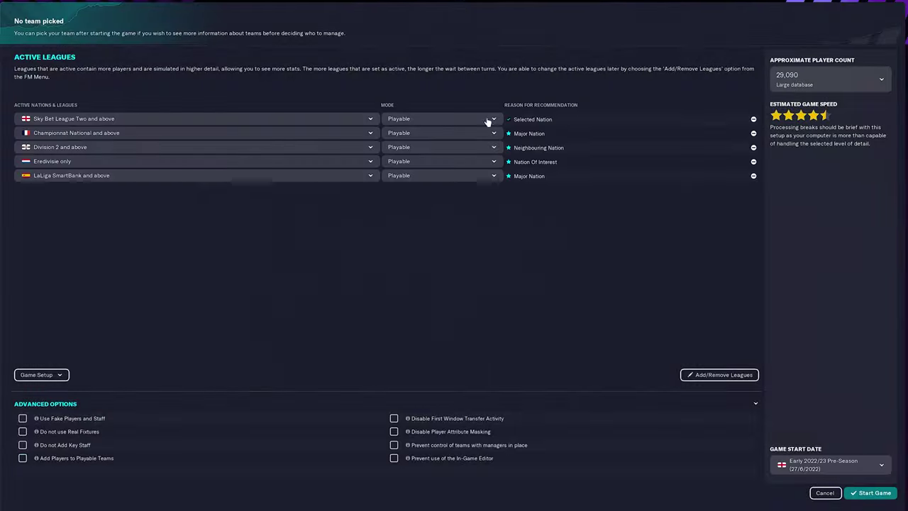
# Step: Remove the other recommended leagues, deselect Spain and choose London as the only active nation
pyautogui.doubleClick(754, 119)
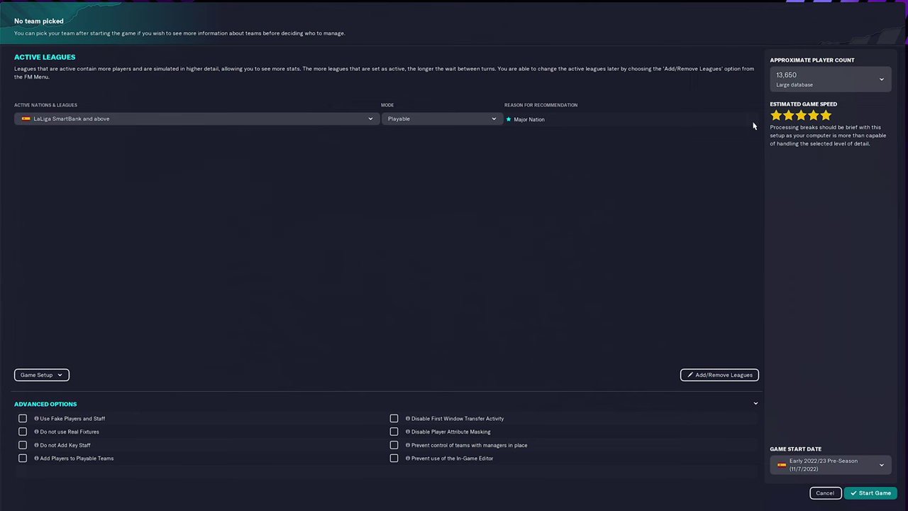
pyautogui.click(721, 374)
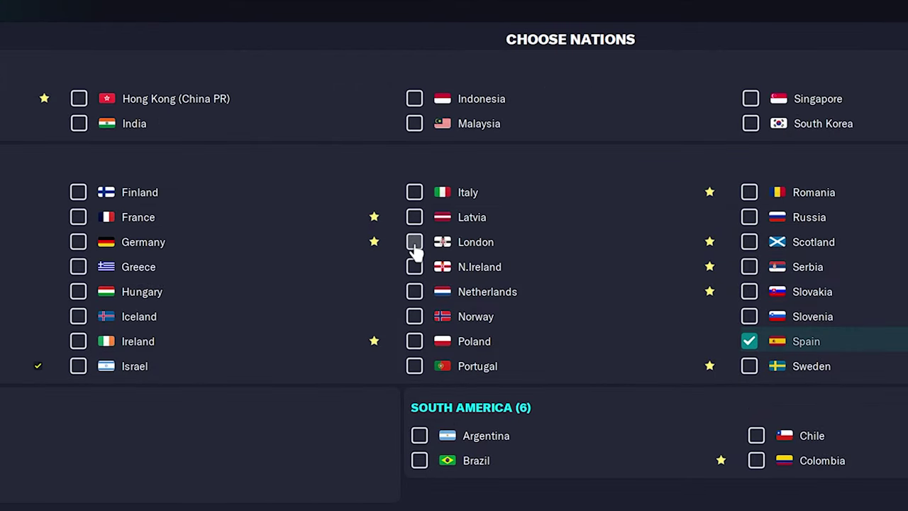
pyautogui.click(414, 242)
pyautogui.click(749, 341)
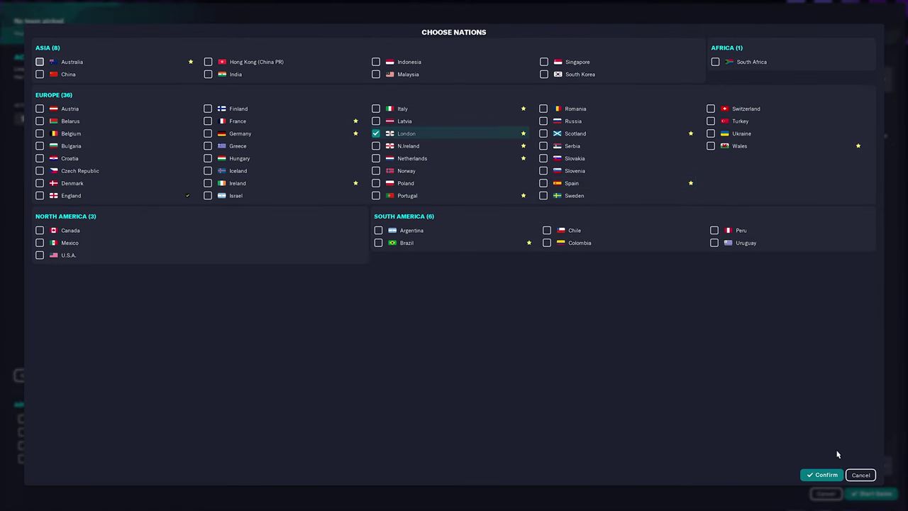
pyautogui.click(827, 474)
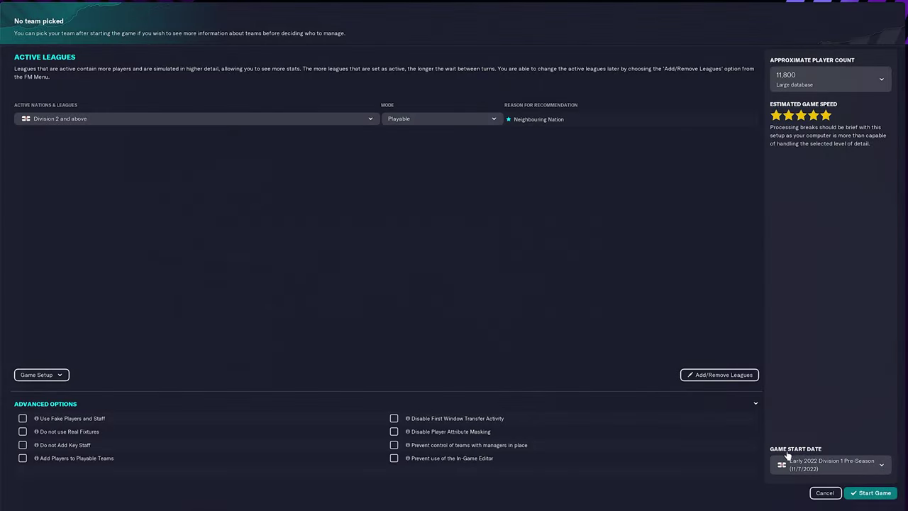
# Step: Check London's league level options, keep Division 2 and above as playable, and start the game
pyautogui.click(309, 121)
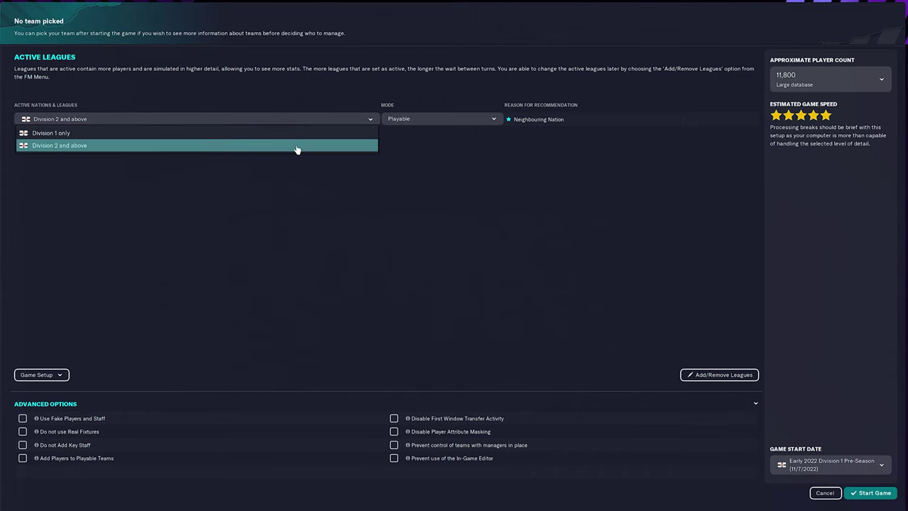
pyautogui.click(442, 249)
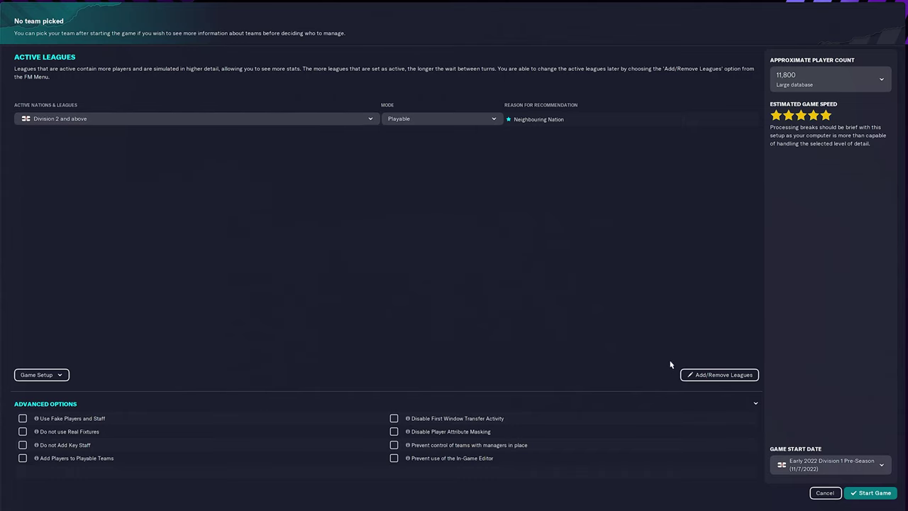
pyautogui.click(872, 494)
pyautogui.click(459, 272)
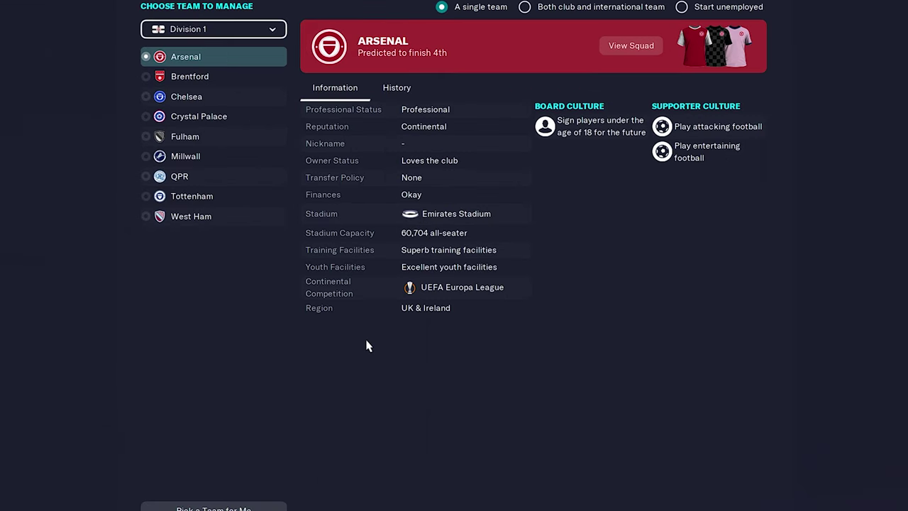
# Step: Compare the predicted finishes and club profiles of Division 1 teams such as Arsenal, Chelsea, Tottenham and West Ham
pyautogui.click(251, 77)
pyautogui.click(253, 95)
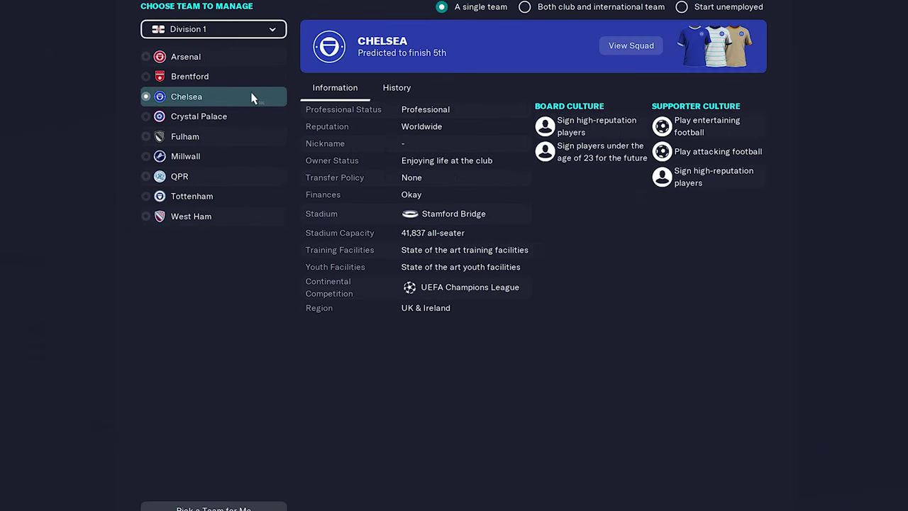
pyautogui.click(247, 58)
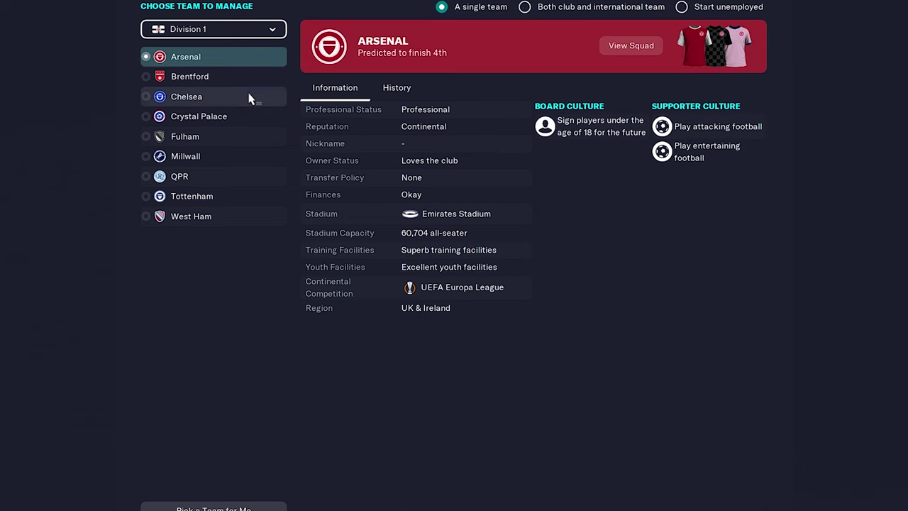
pyautogui.click(249, 97)
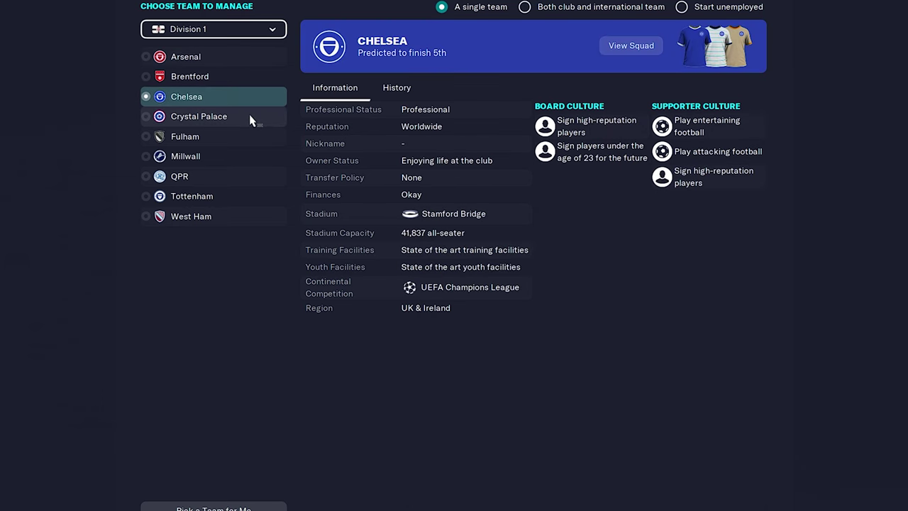
pyautogui.click(251, 119)
pyautogui.click(242, 144)
pyautogui.click(243, 196)
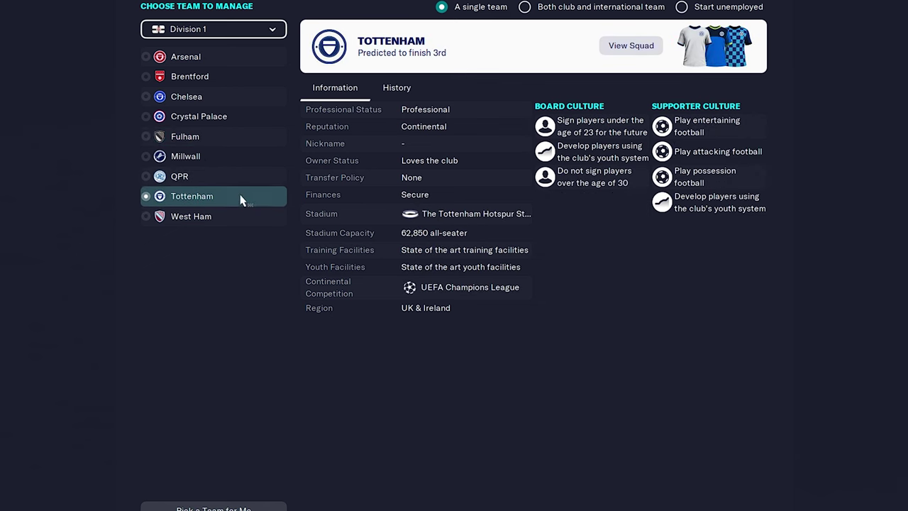
pyautogui.click(238, 217)
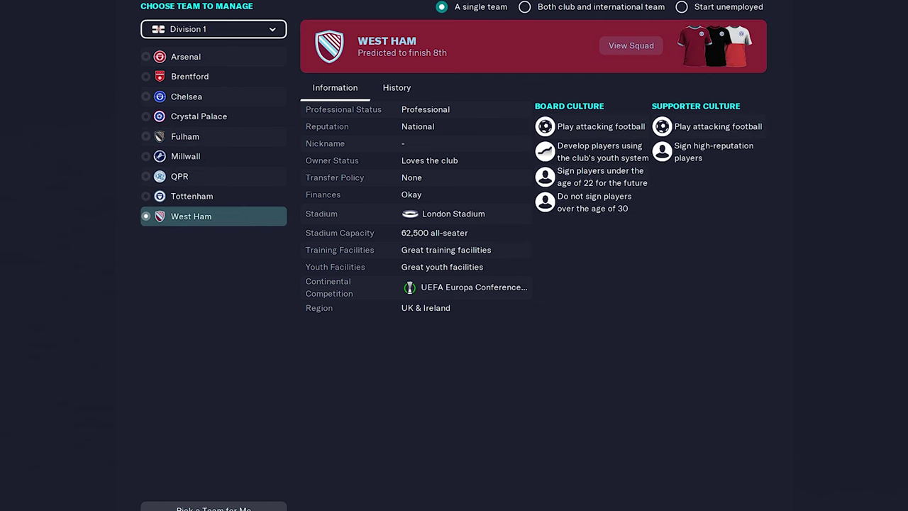
pyautogui.click(266, 58)
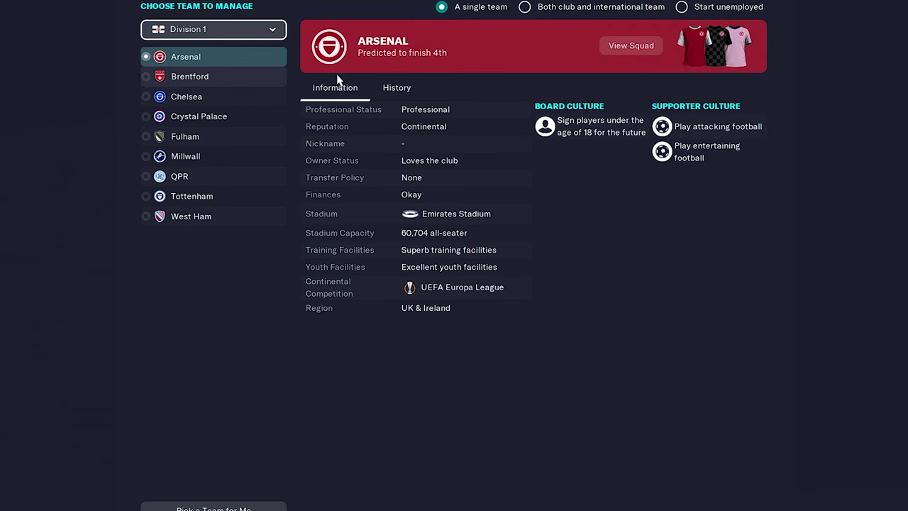
pyautogui.click(256, 100)
pyautogui.click(237, 200)
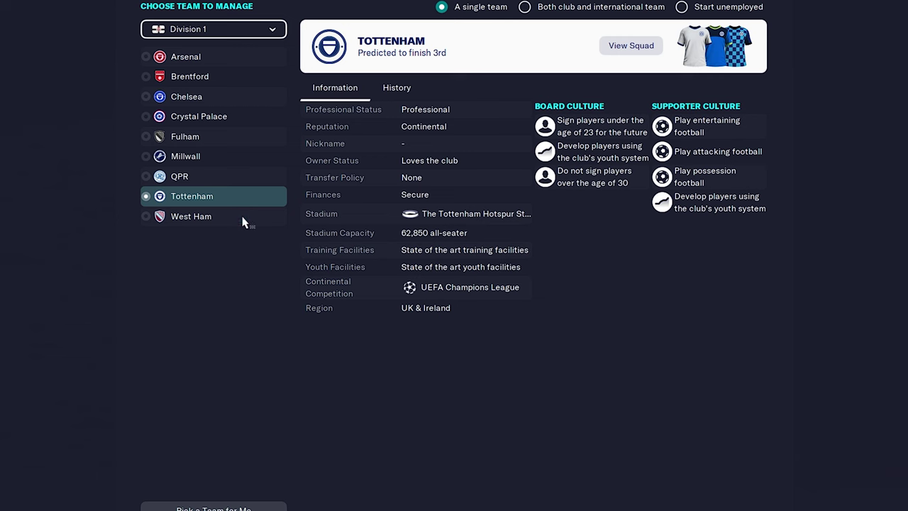
pyautogui.click(243, 223)
# Step: Go through the whole Division 1 team list from Arsenal to West Ham and back, examining each club's predicted position
pyautogui.click(247, 58)
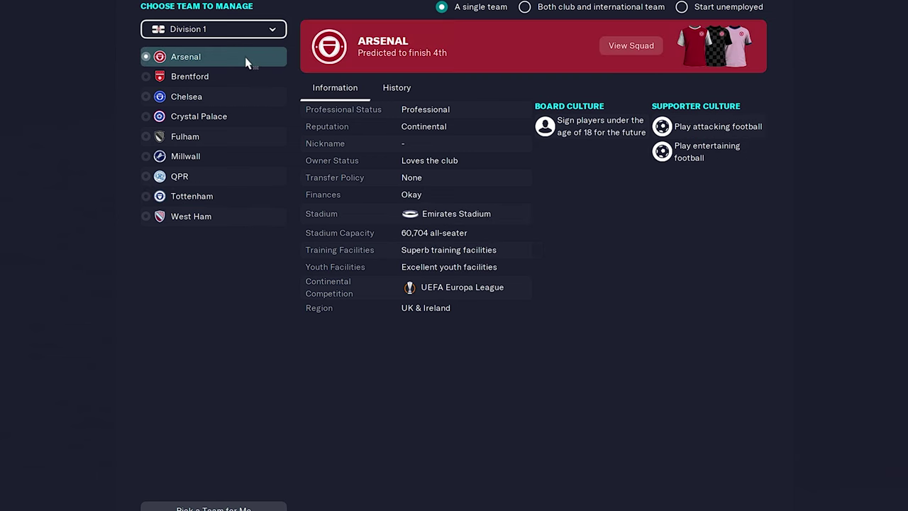
pyautogui.press('Down')
pyautogui.press('Down')
pyautogui.press('Down')
pyautogui.press('Down')
pyautogui.press('Down')
pyautogui.press('Down')
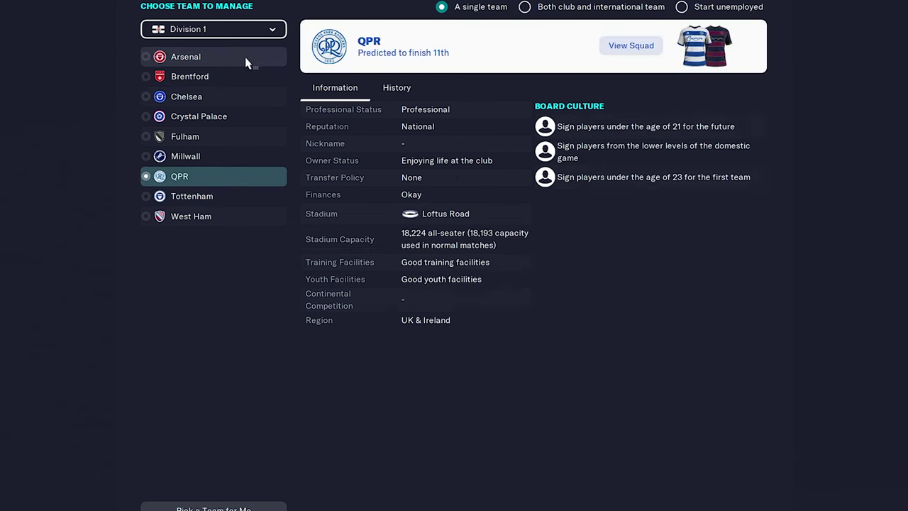
pyautogui.press('Down')
pyautogui.press('Down')
pyautogui.press('Up')
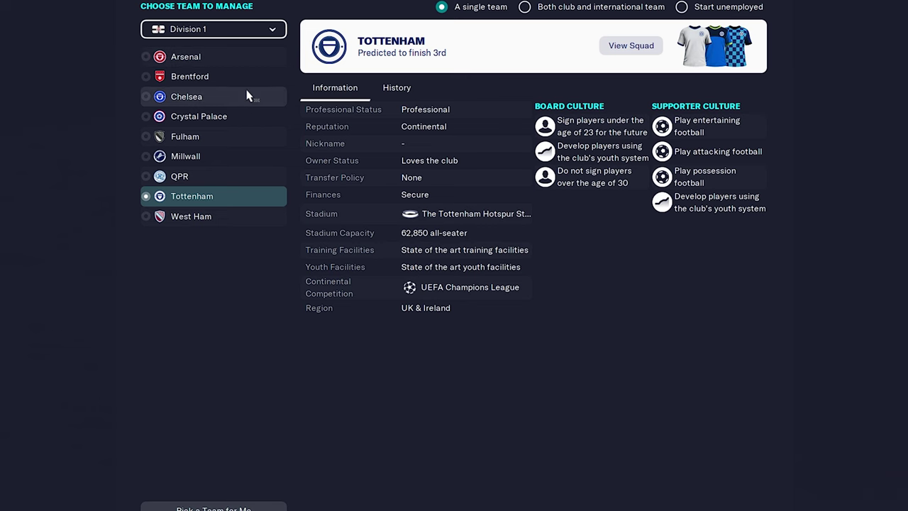
pyautogui.press('Up')
pyautogui.press('Up')
pyautogui.press('Up')
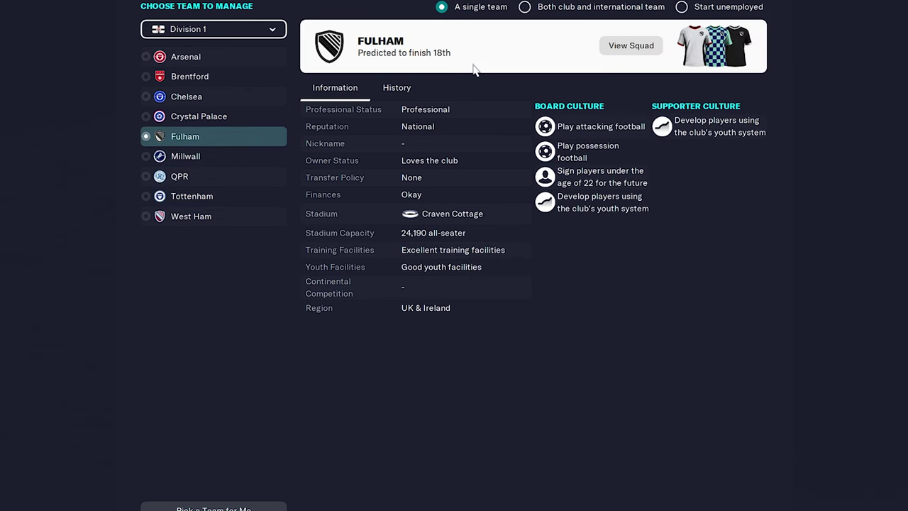
pyautogui.press('Up')
pyautogui.press('Up')
pyautogui.press('Up')
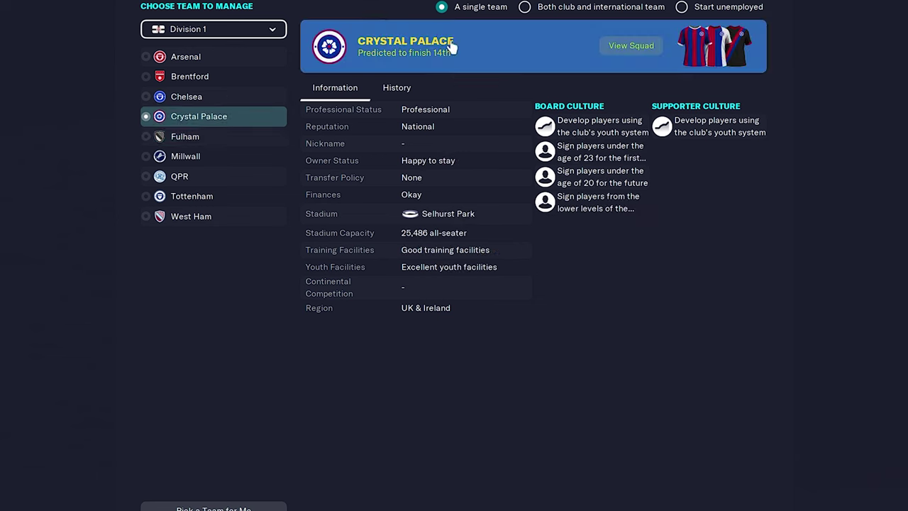
pyautogui.press('Up')
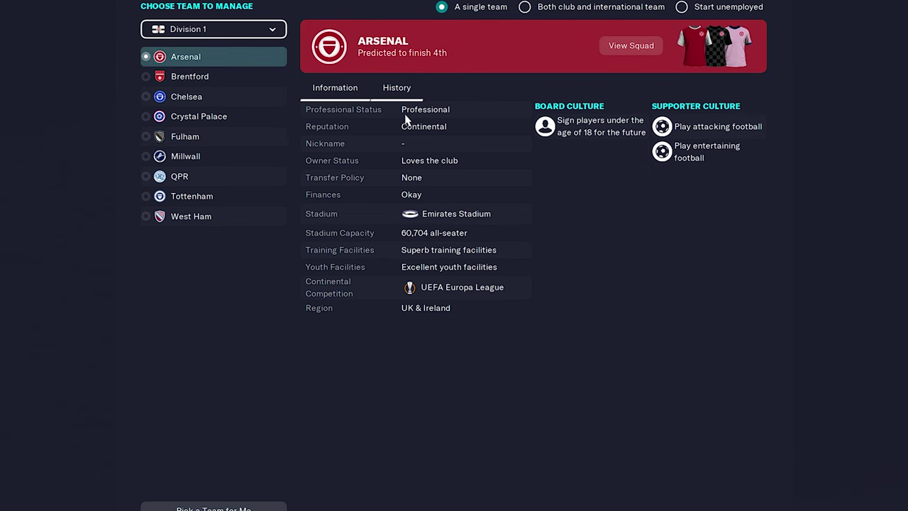
# Step: Switch the team choice to London's Division 2 and examine its clubs' predicted positions and profiles
pyautogui.click(235, 32)
pyautogui.moveTo(237, 71)
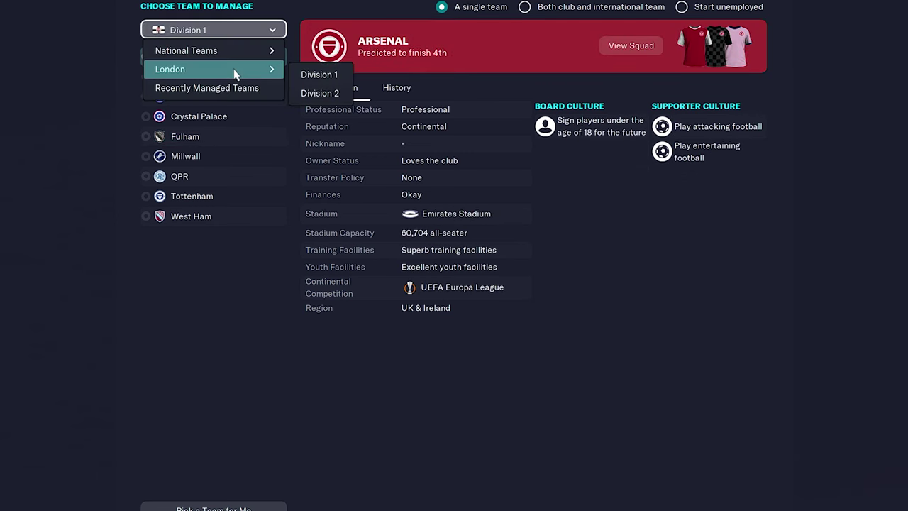
pyautogui.click(330, 92)
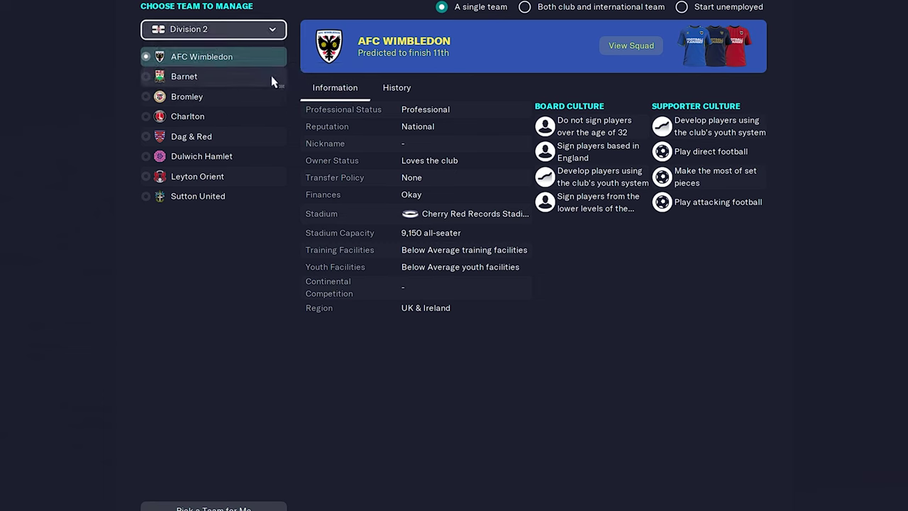
pyautogui.click(272, 78)
pyautogui.press('Down')
pyautogui.press('Down')
pyautogui.press('Down')
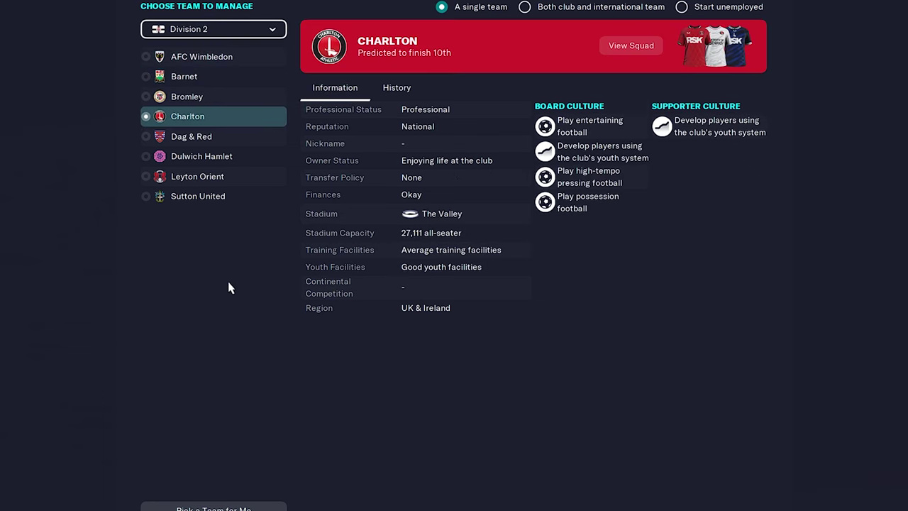
pyautogui.press('Down')
pyautogui.press('Down')
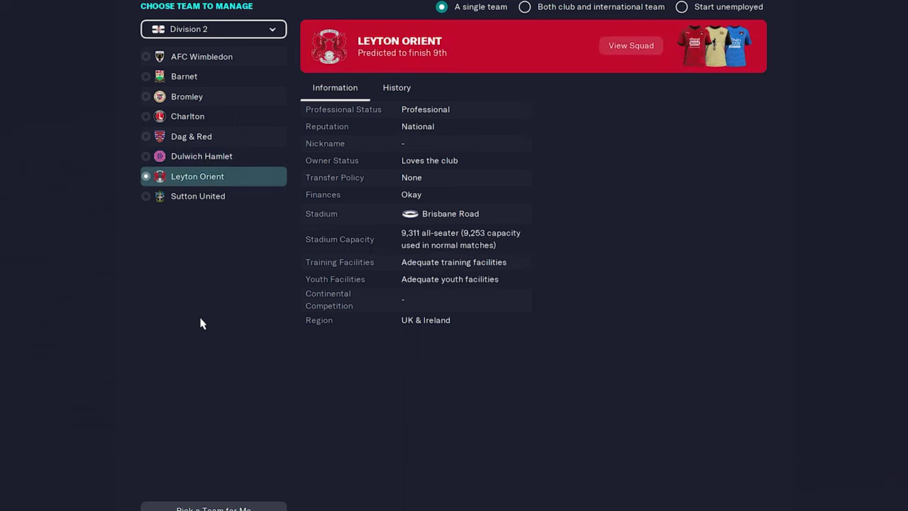
pyautogui.press('Down')
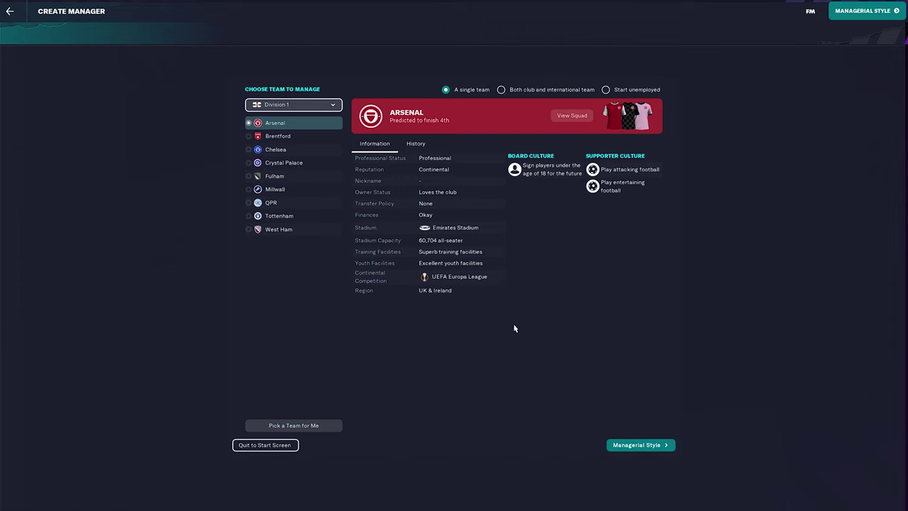
# Step: Create the manager as unemployed with the Tactician style and save the career over the existing London TEST save
pyautogui.click(605, 90)
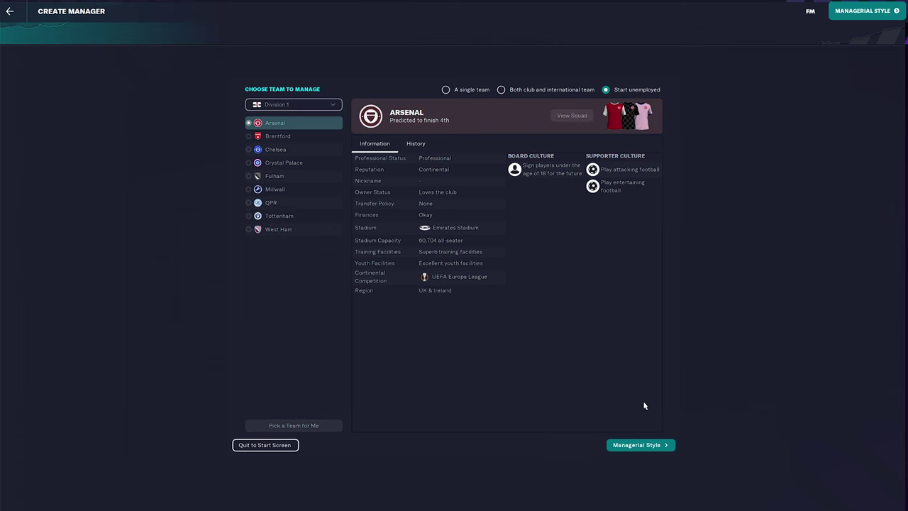
pyautogui.click(652, 447)
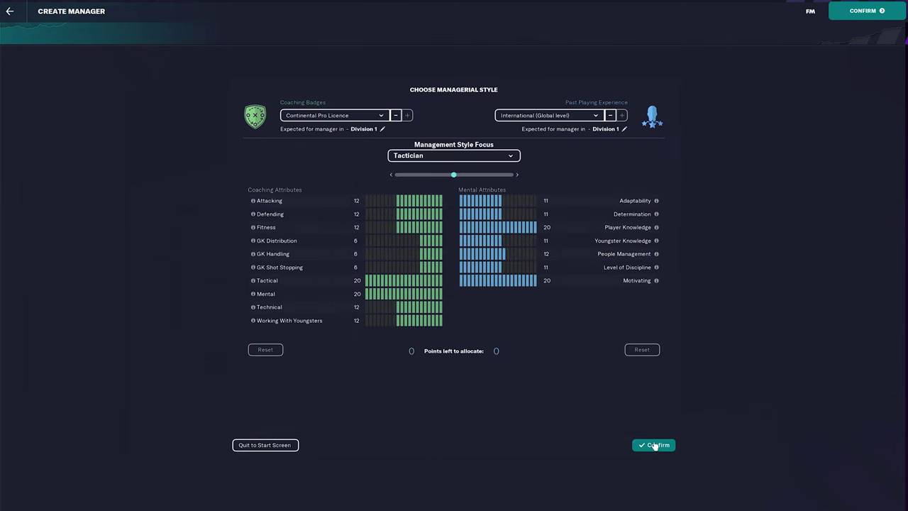
pyautogui.click(656, 445)
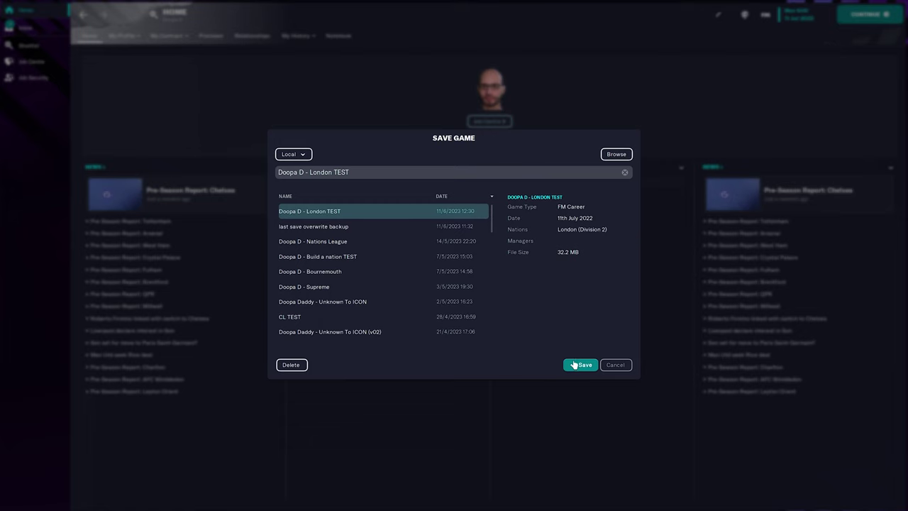
pyautogui.click(574, 365)
pyautogui.click(496, 277)
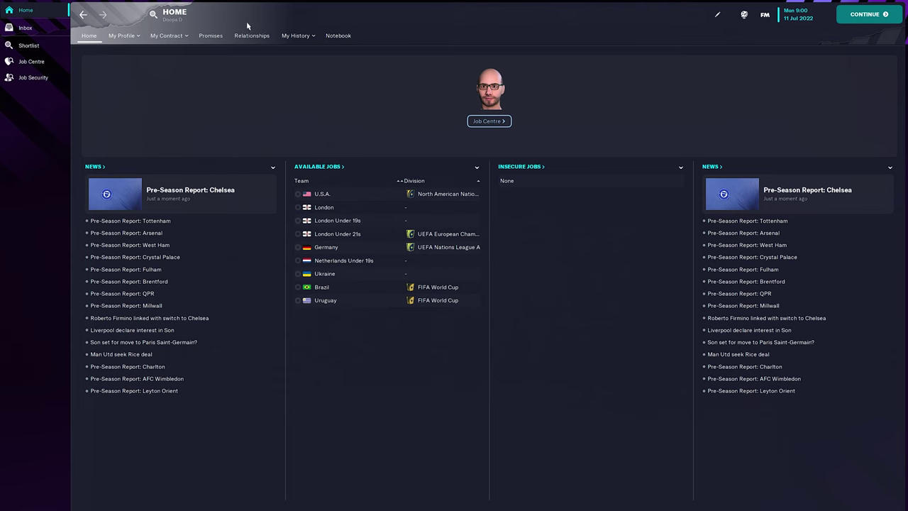
# Step: Search the game for "london" and open the London nation's profile
pyautogui.click(244, 16)
pyautogui.write('lon')
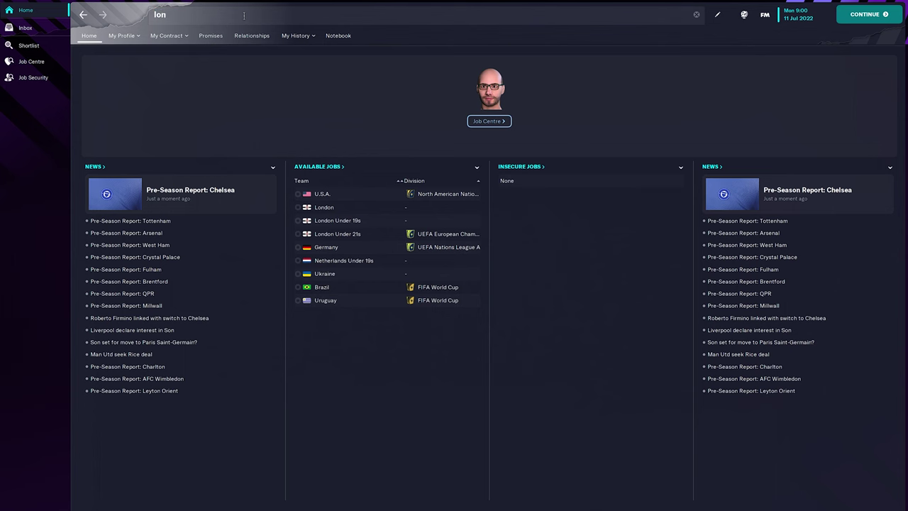
pyautogui.write('don')
pyautogui.press('Return')
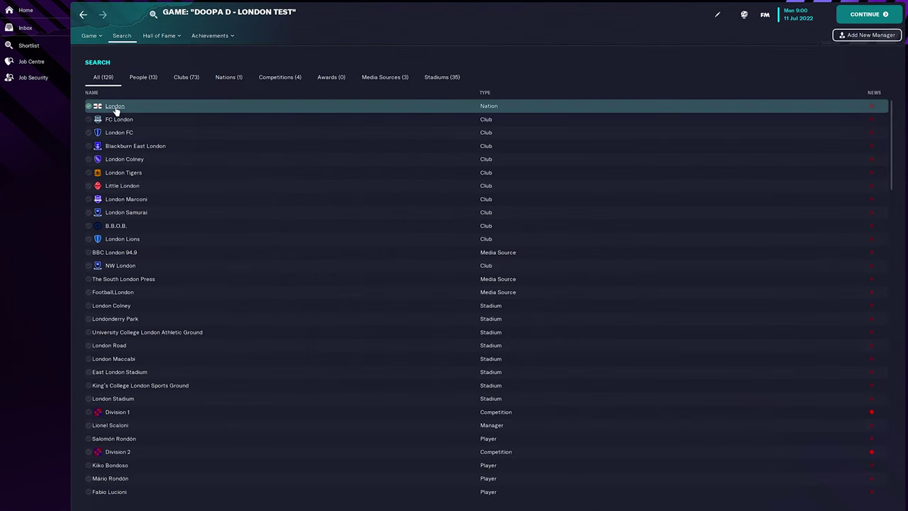
pyautogui.click(115, 107)
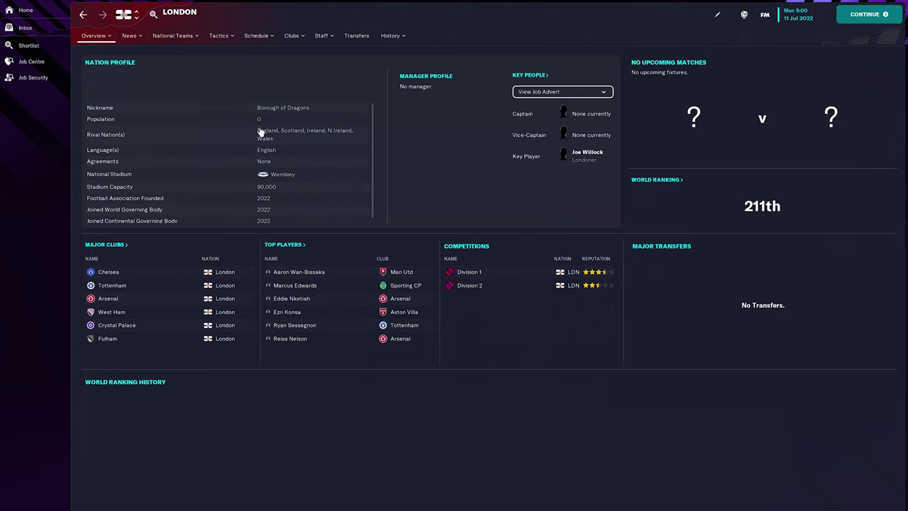
# Step: Examine the promotion and relegation places in the league tables of London's Division 1 and Division 2
pyautogui.click(469, 272)
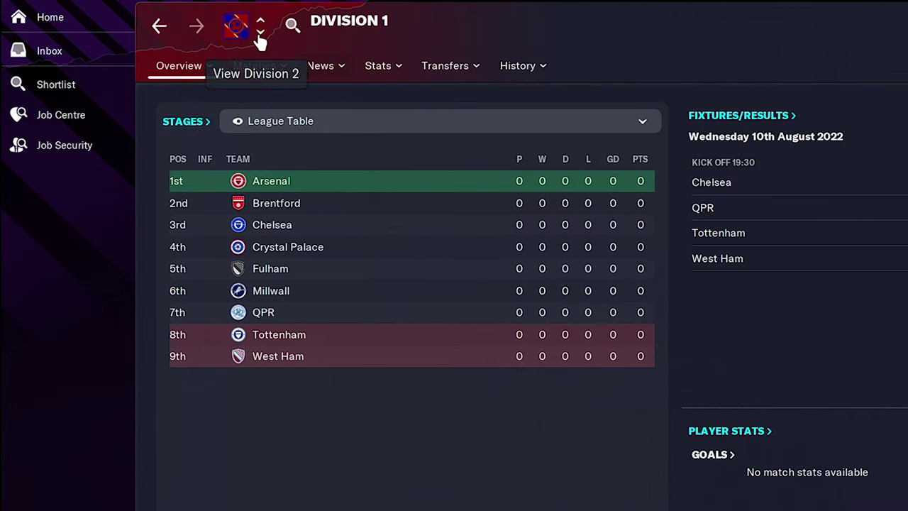
pyautogui.click(260, 33)
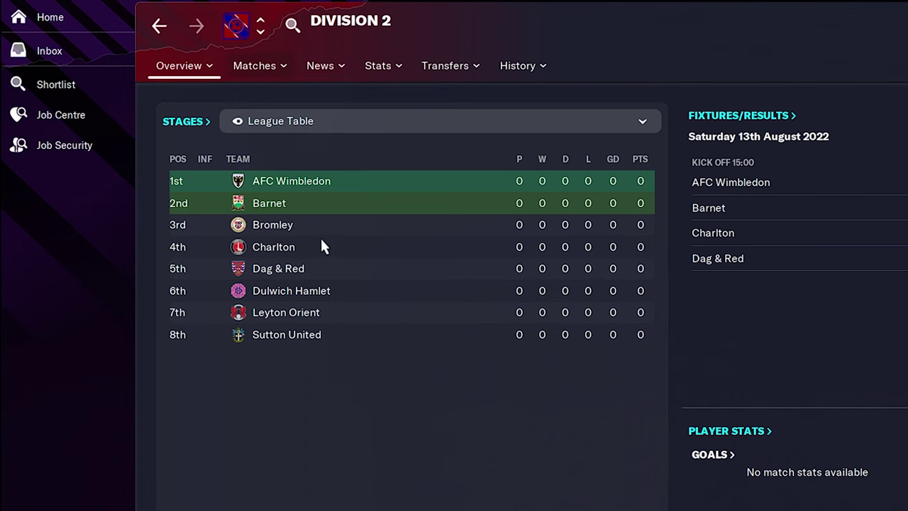
pyautogui.click(261, 22)
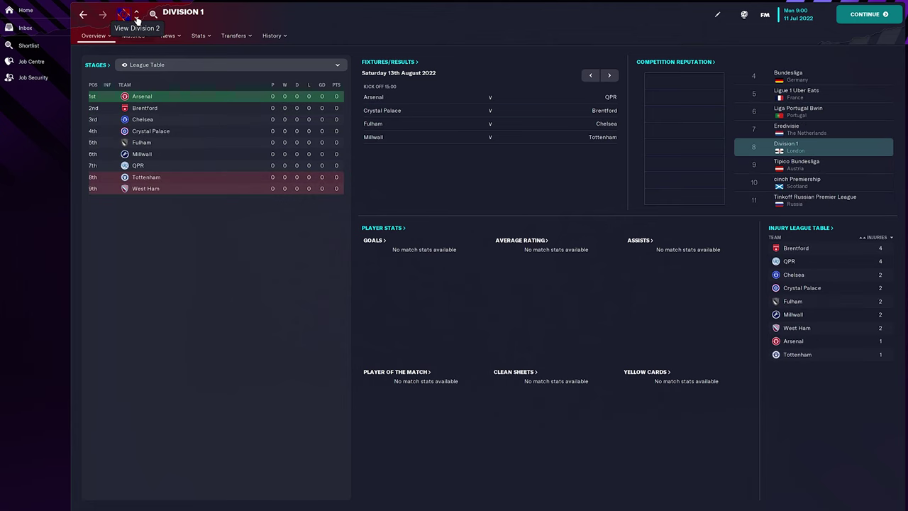
# Step: Compare the clubs and highlighted table places of Division 1 and Division 2 by switching between the two leagues
pyautogui.click(135, 18)
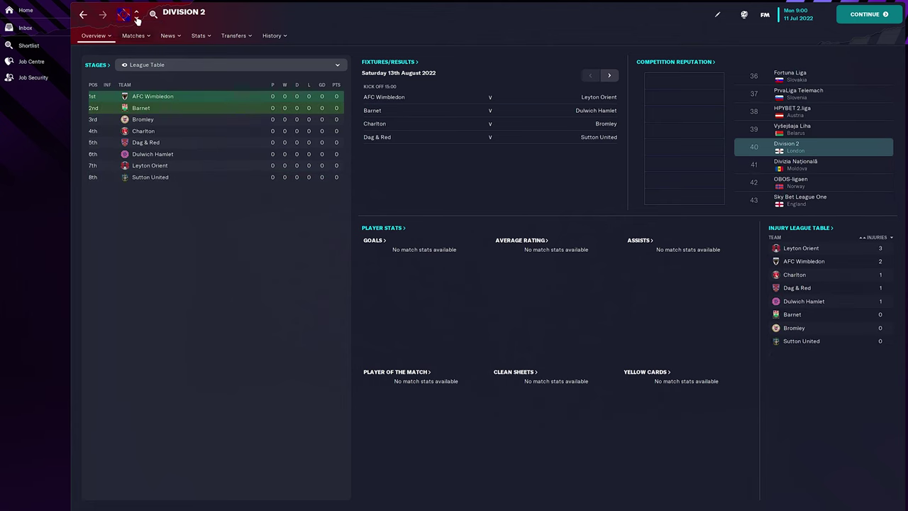
pyautogui.click(137, 12)
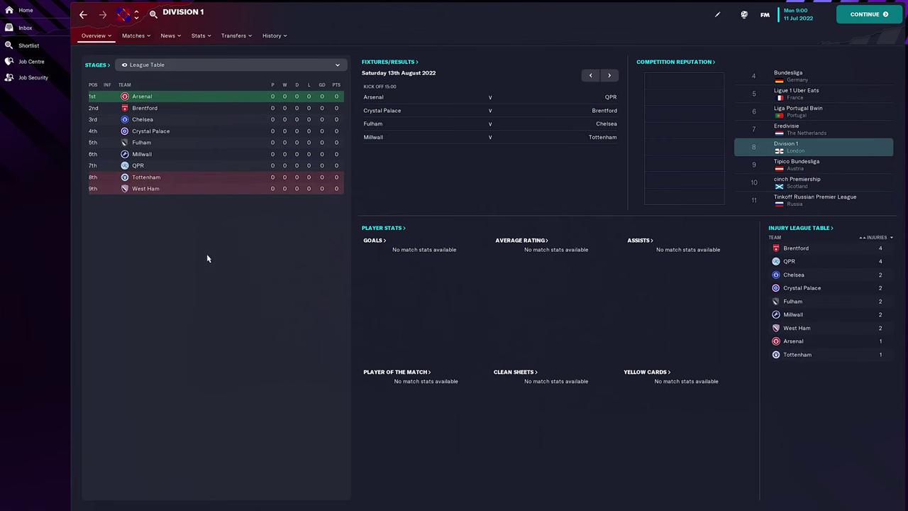
pyautogui.click(137, 18)
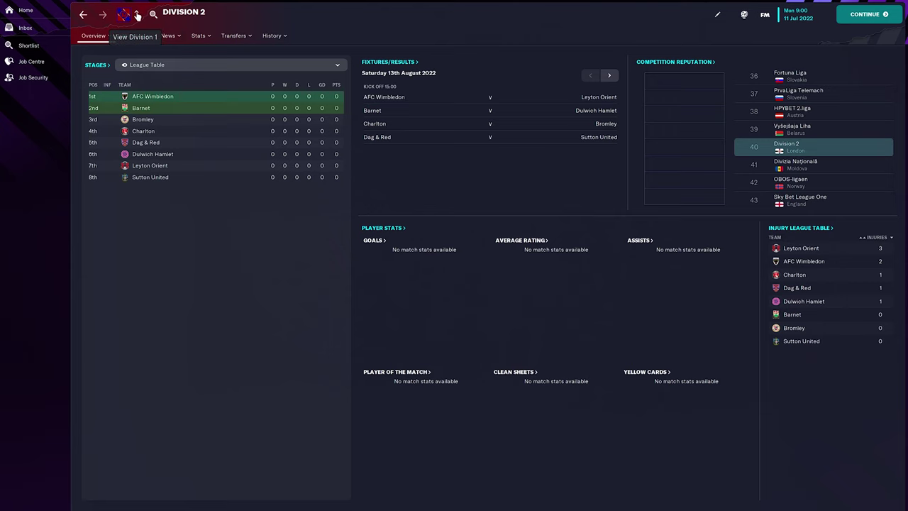
pyautogui.click(138, 15)
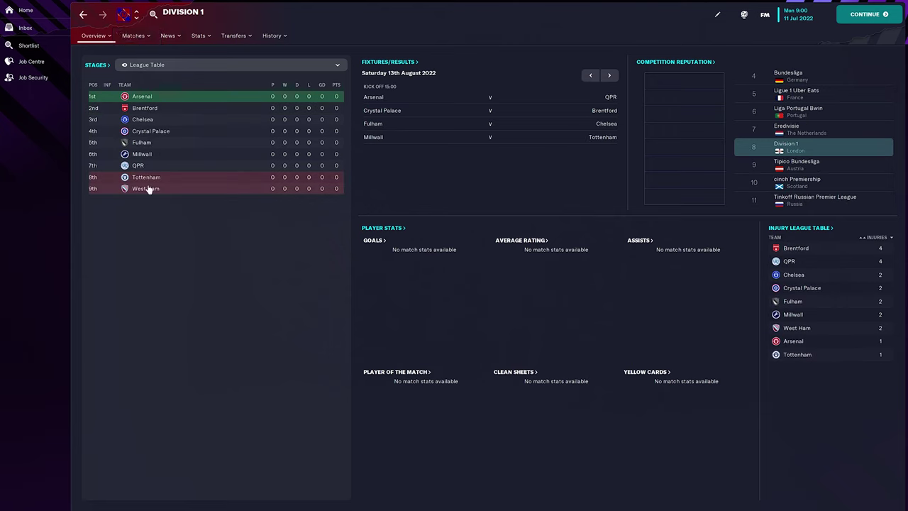
pyautogui.click(137, 20)
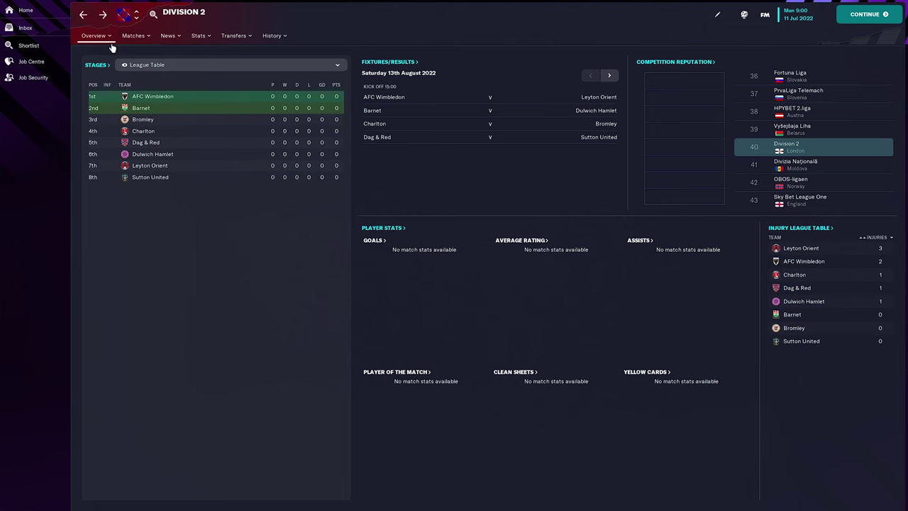
pyautogui.moveTo(139, 58)
pyautogui.click(137, 11)
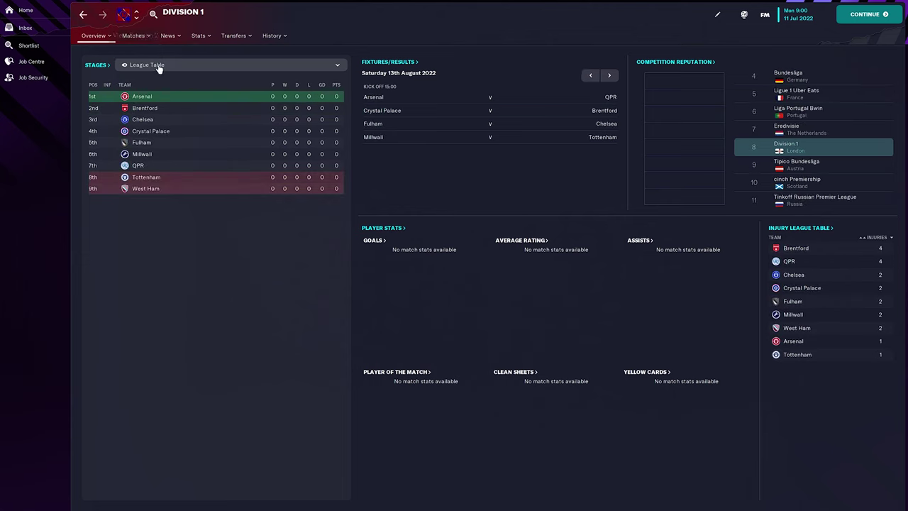
# Step: Open Arsenal's fixture list from the Division 1 table and mark all of its league matches against West Ham
pyautogui.click(142, 96)
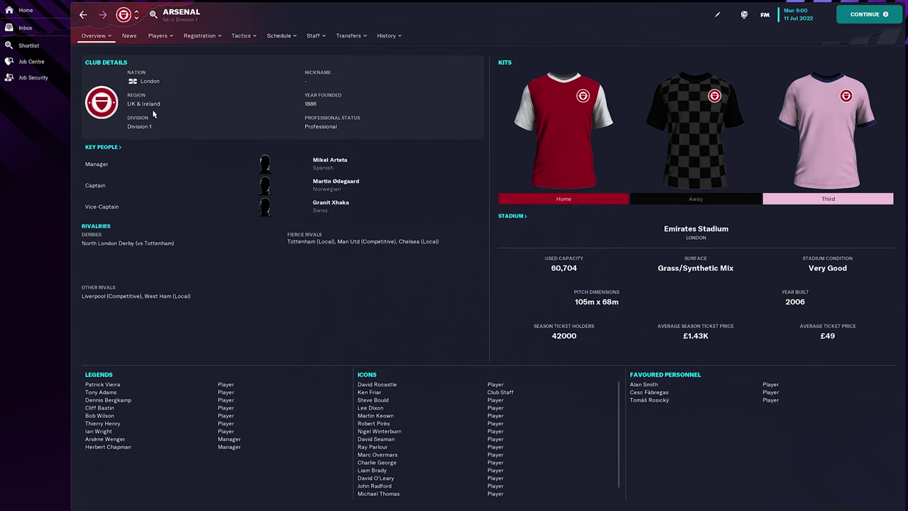
pyautogui.click(280, 35)
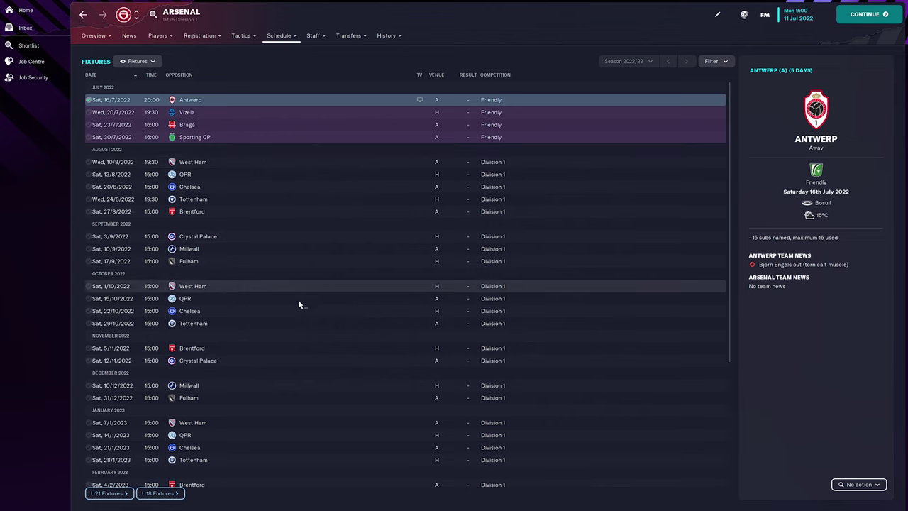
pyautogui.click(230, 163)
pyautogui.keyDown('ctrl'); pyautogui.click(251, 285); pyautogui.keyUp('ctrl')
pyautogui.scroll(-5, 267, 340)
pyautogui.keyDown('ctrl'); pyautogui.click(256, 354); pyautogui.keyUp('ctrl')
pyautogui.keyDown('ctrl'); pyautogui.click(245, 381); pyautogui.keyUp('ctrl')
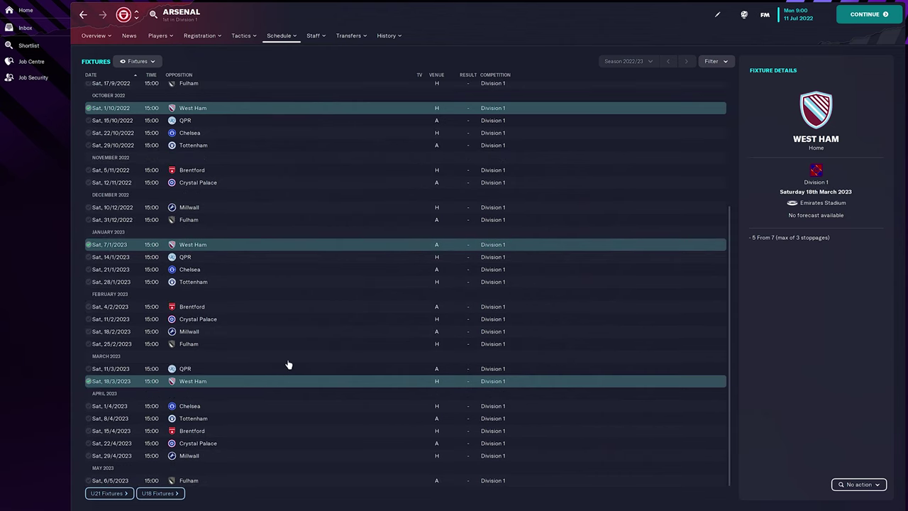
# Step: Review Arsenal's full season schedule to see how the rounds of league matches against each opponent are spread
pyautogui.scroll(4, 288, 364)
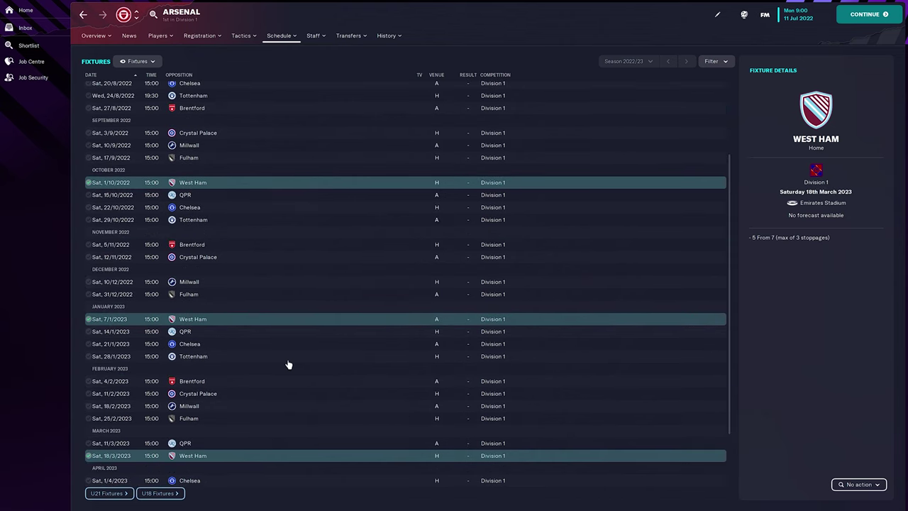
pyautogui.scroll(-4, 288, 365)
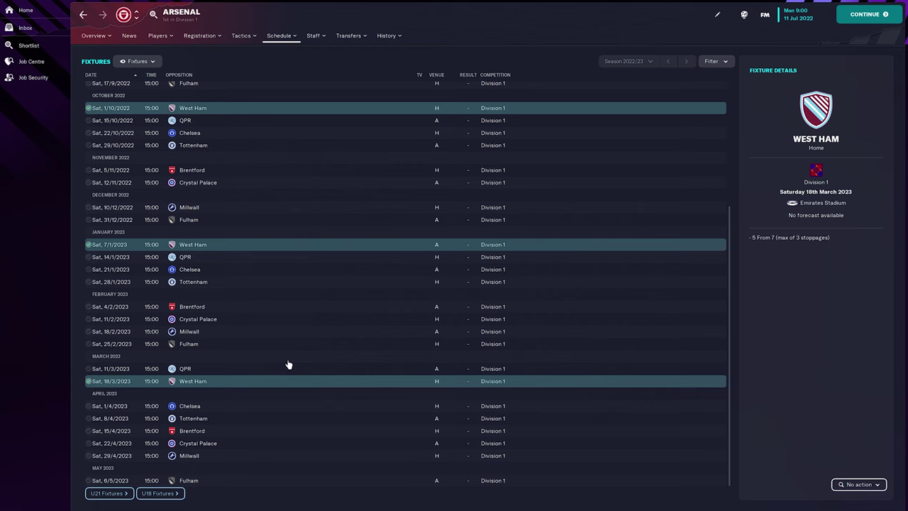
pyautogui.scroll(3, 288, 364)
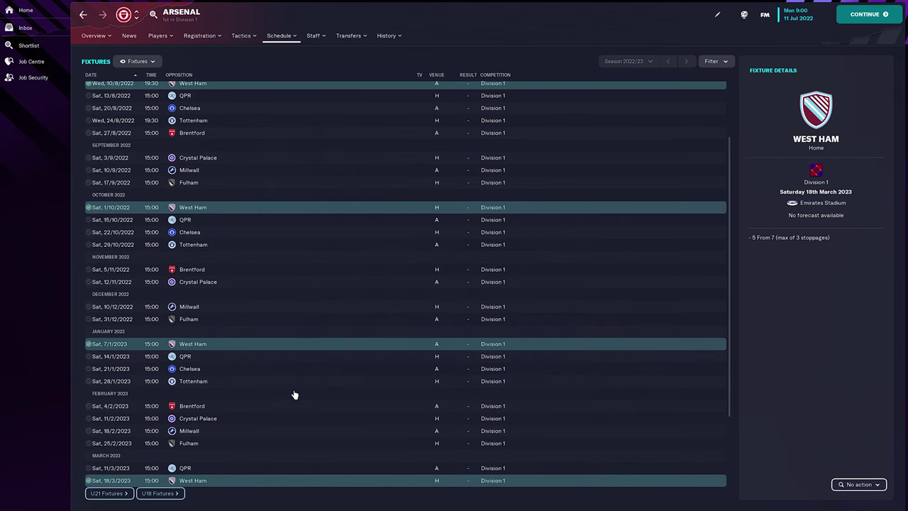
pyautogui.scroll(3, 294, 392)
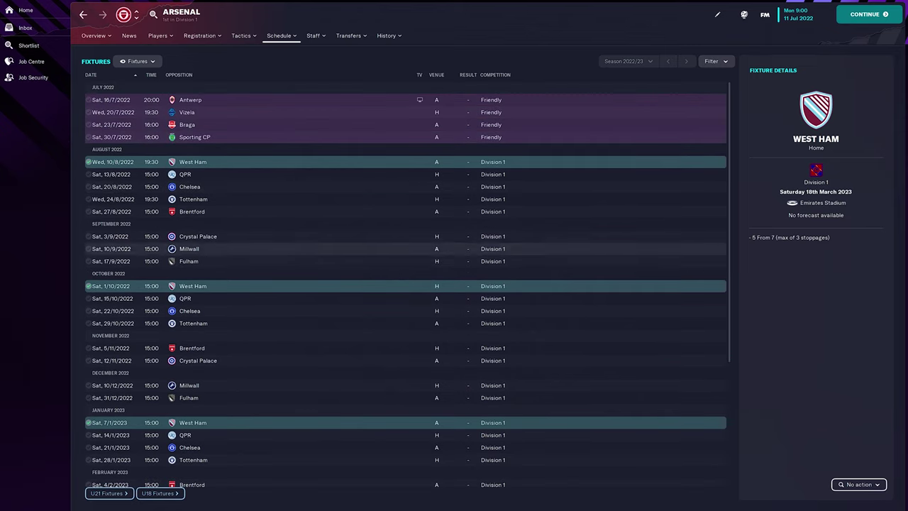
pyautogui.scroll(-2, 234, 367)
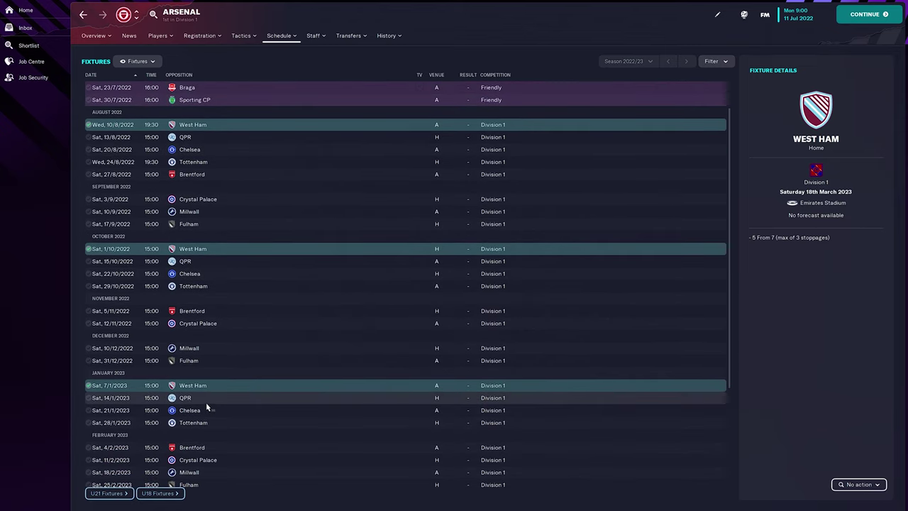
pyautogui.scroll(-5, 260, 402)
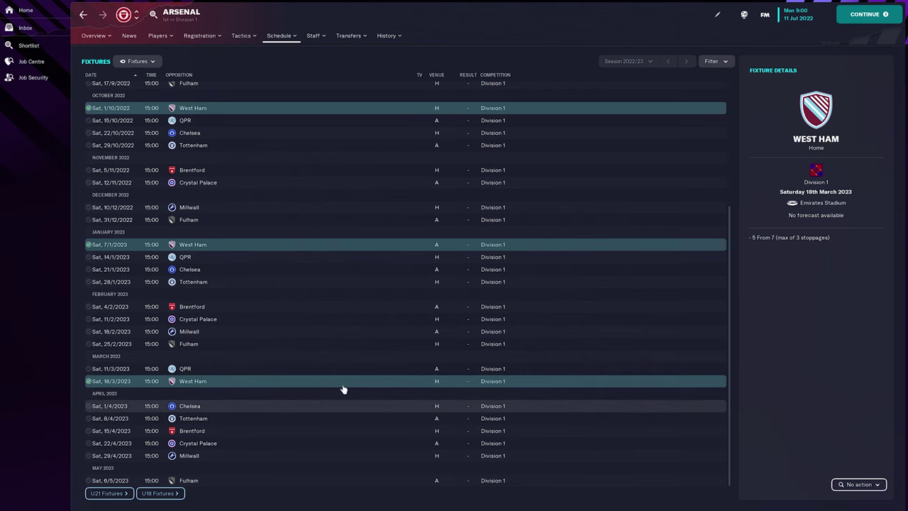
pyautogui.scroll(1, 343, 382)
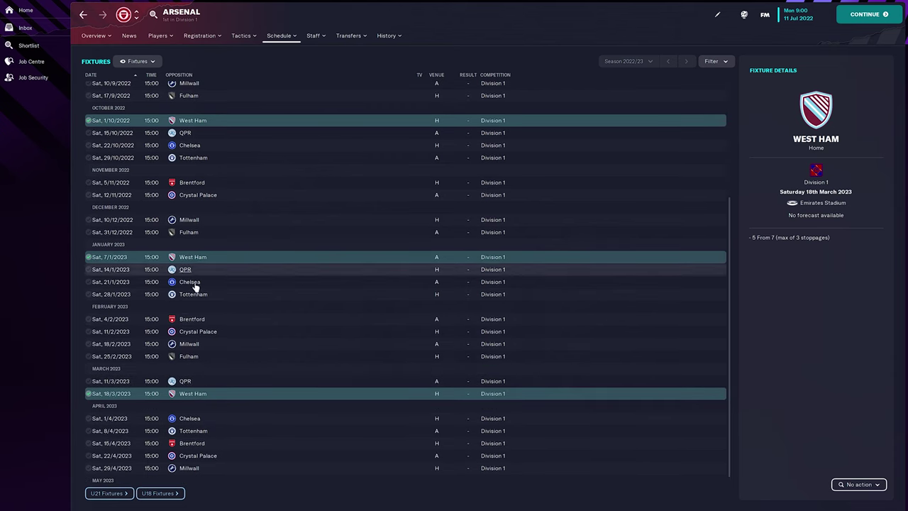
pyautogui.scroll(2, 324, 278)
pyautogui.scroll(4, 324, 279)
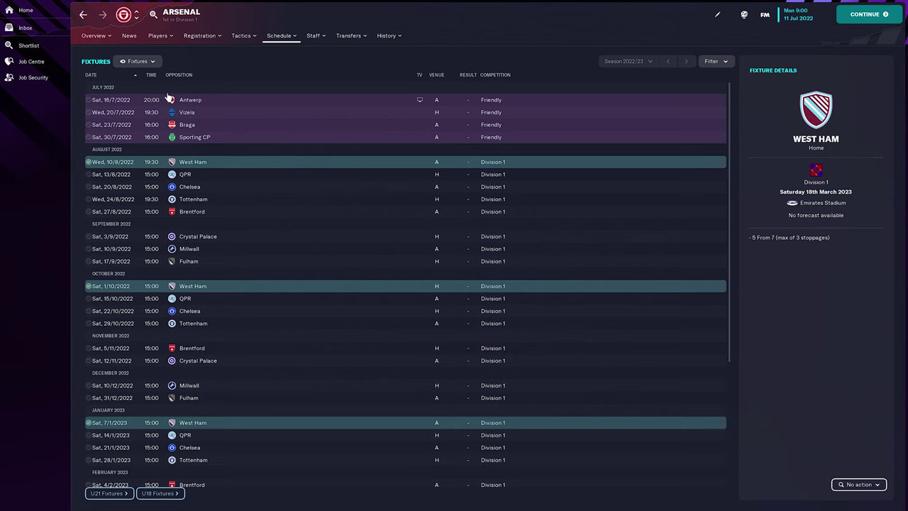
# Step: Open Arsenal's senior squad list and examine the players' nationalities
pyautogui.moveTo(160, 35)
pyautogui.click(162, 53)
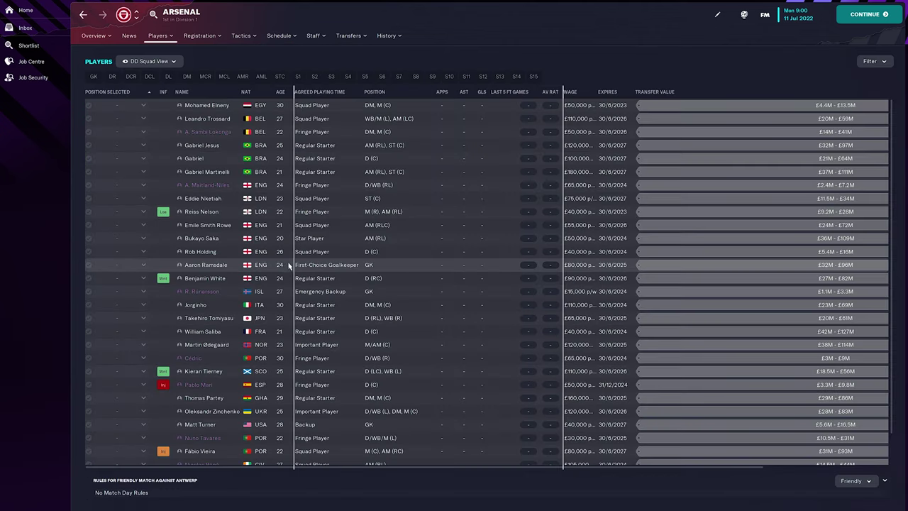
pyautogui.moveTo(313, 294)
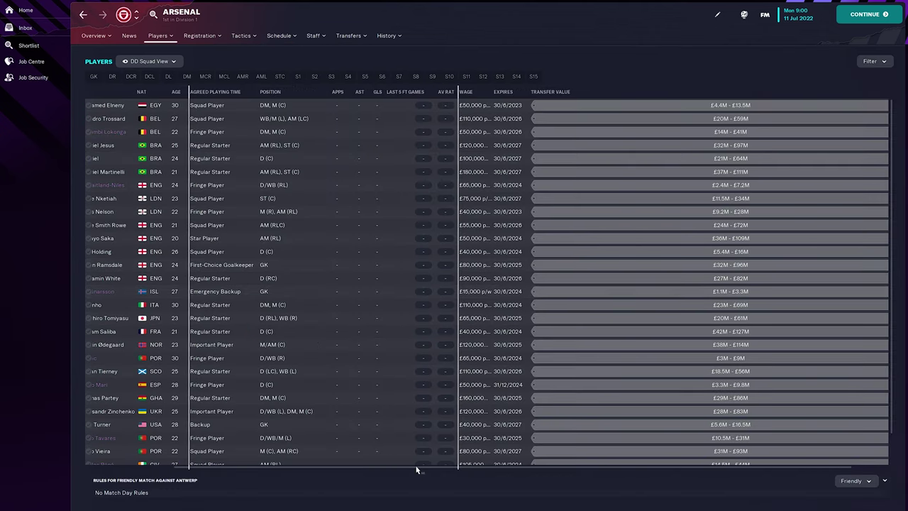
pyautogui.moveTo(426, 230)
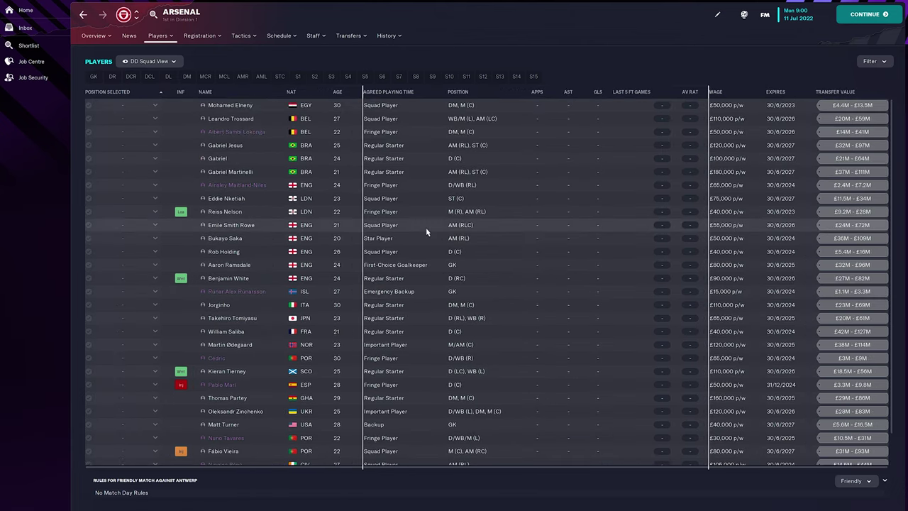
pyautogui.scroll(-2, 261, 424)
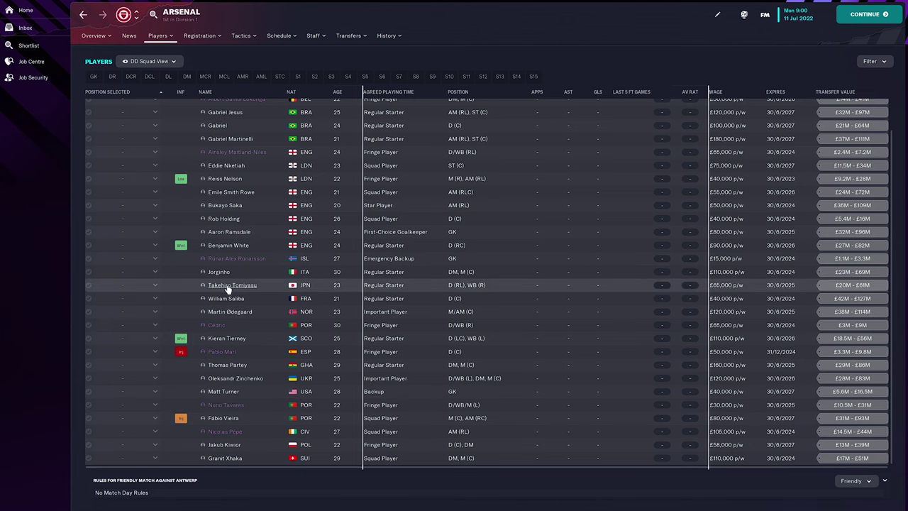
pyautogui.scroll(2, 223, 303)
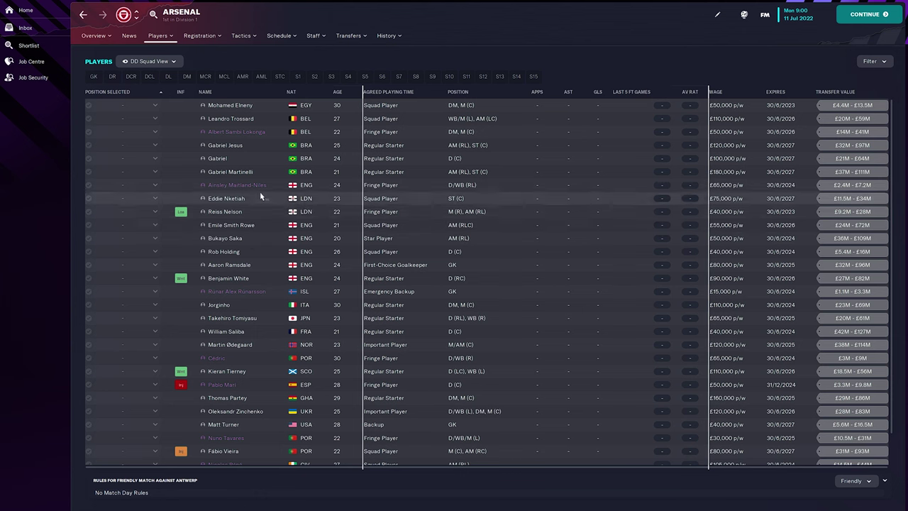
# Step: Return to Division 1 and open its competition rules
pyautogui.click(174, 20)
pyautogui.click(93, 36)
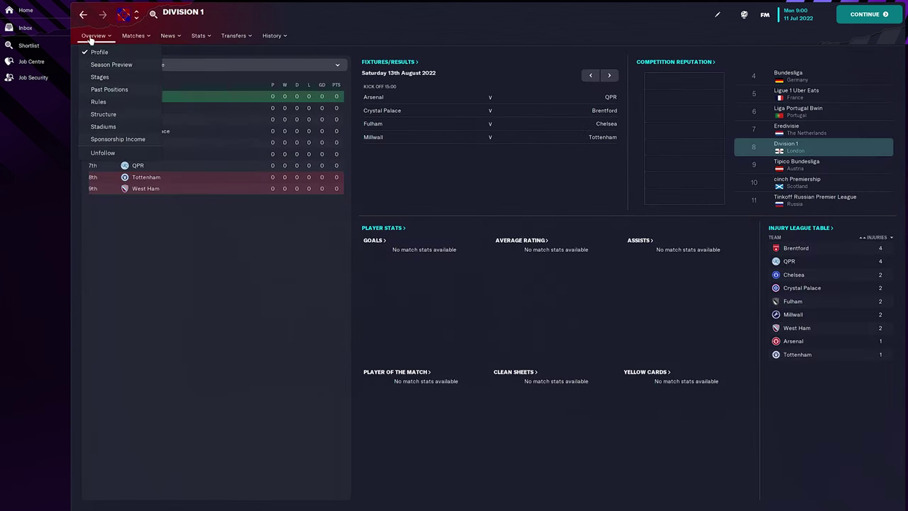
pyautogui.click(120, 104)
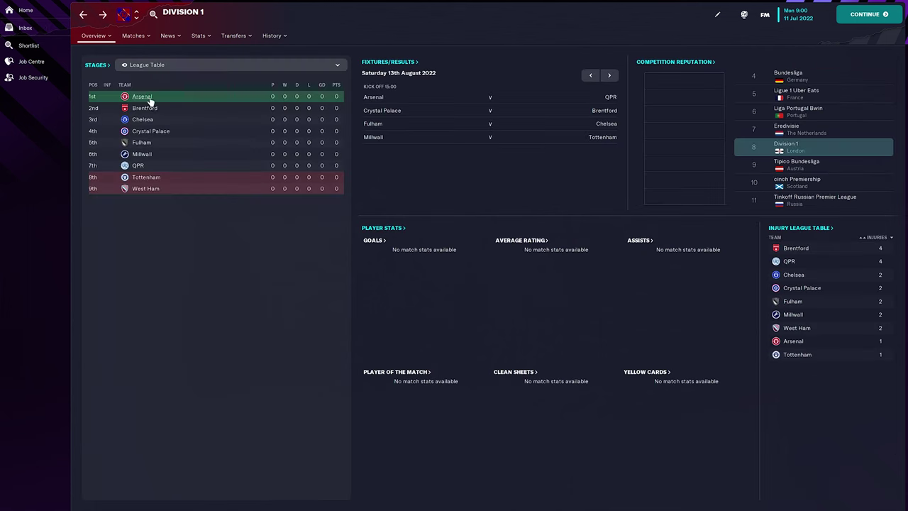
# Step: Reopen Arsenal from the Division 1 table and check which competitions appear in its 2022/23 fixtures
pyautogui.click(152, 97)
pyautogui.moveTo(190, 41)
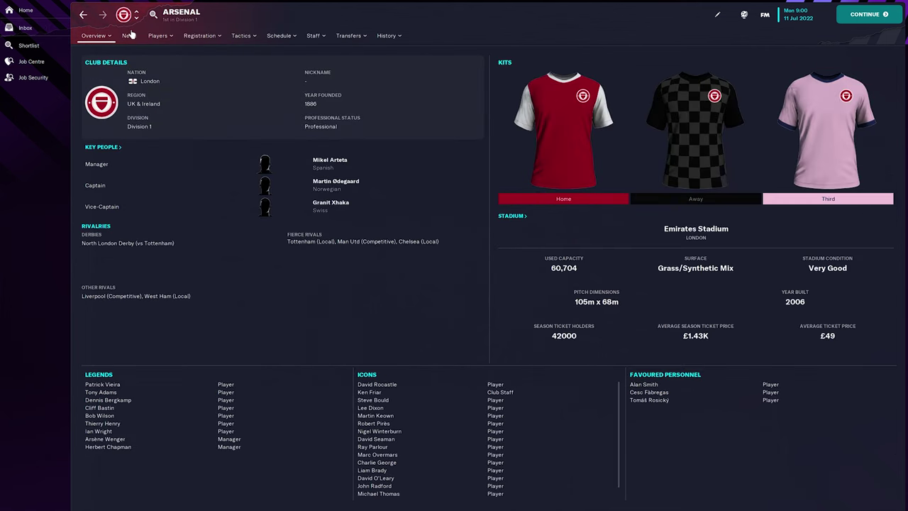
pyautogui.click(279, 36)
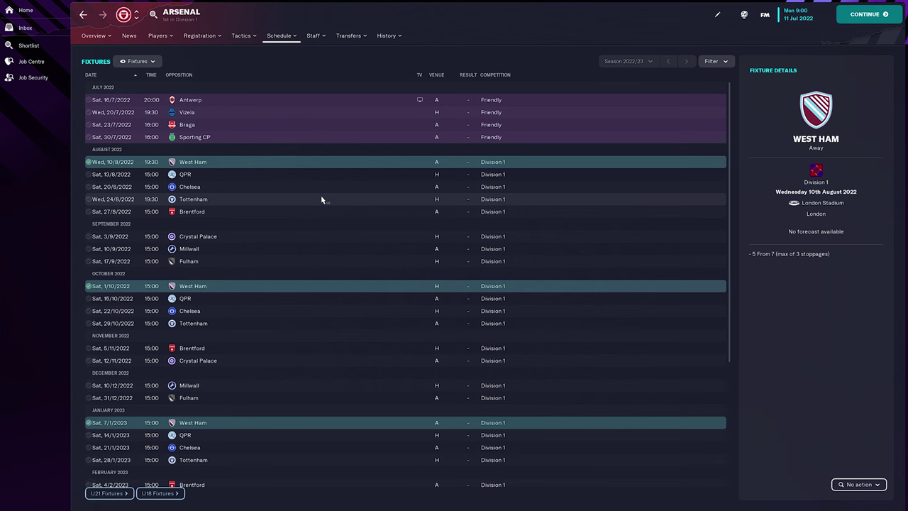
pyautogui.scroll(-3, 339, 248)
pyautogui.scroll(-1, 339, 252)
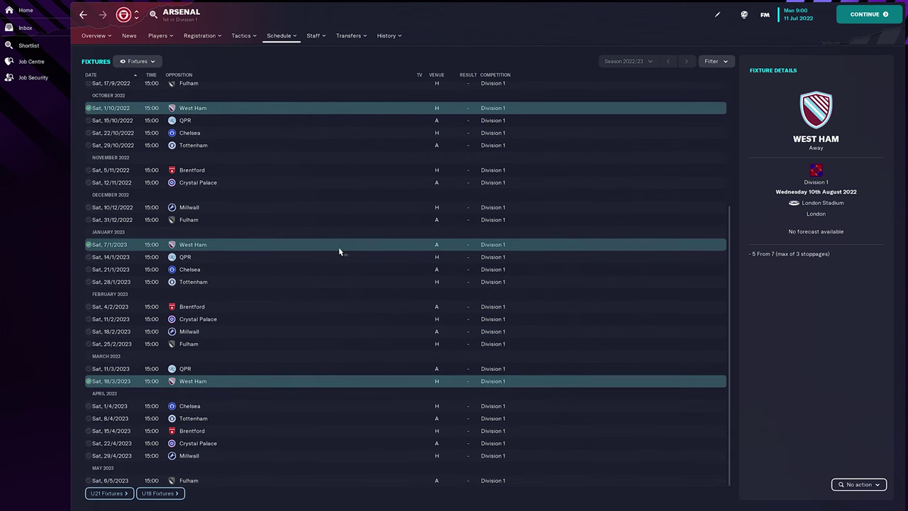
pyautogui.scroll(5, 339, 252)
# Step: Check the competitions Arsenal's senior squad takes part in, and return to the club's fixtures
pyautogui.moveTo(276, 39)
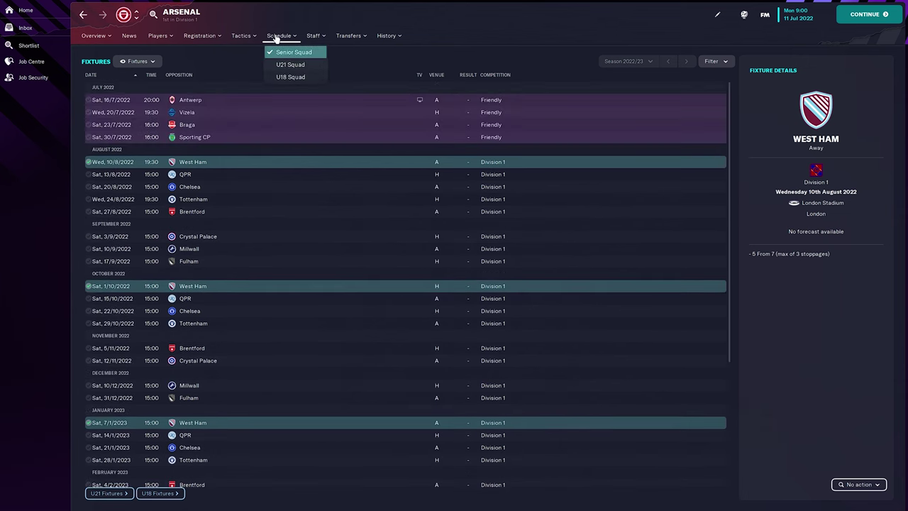
pyautogui.moveTo(94, 35)
pyautogui.moveTo(113, 63)
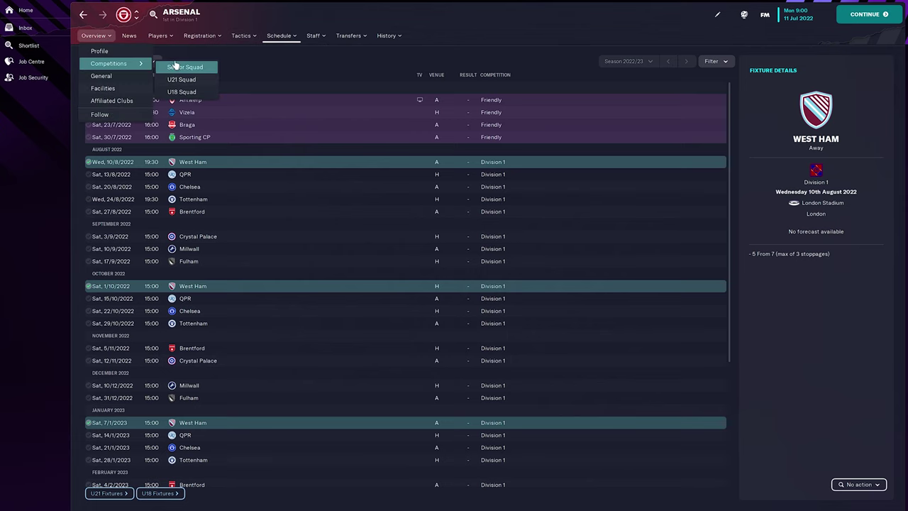
pyautogui.click(182, 69)
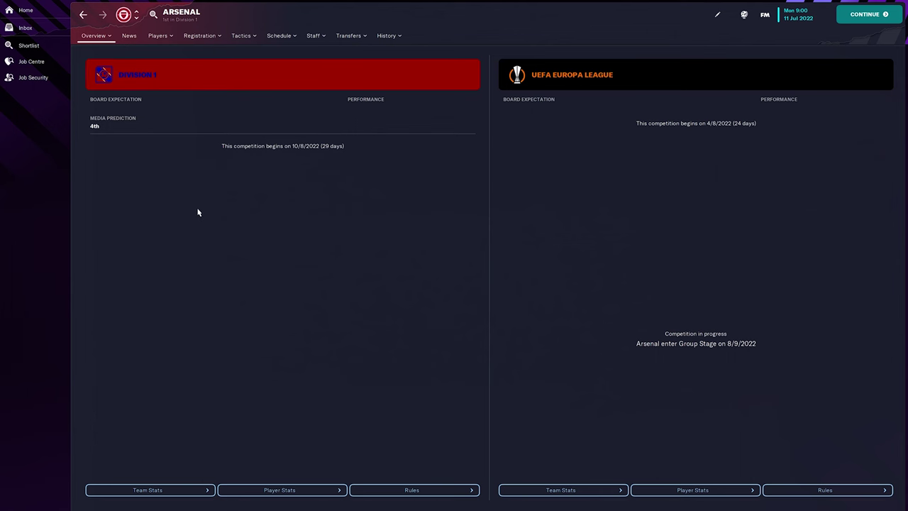
pyautogui.click(82, 14)
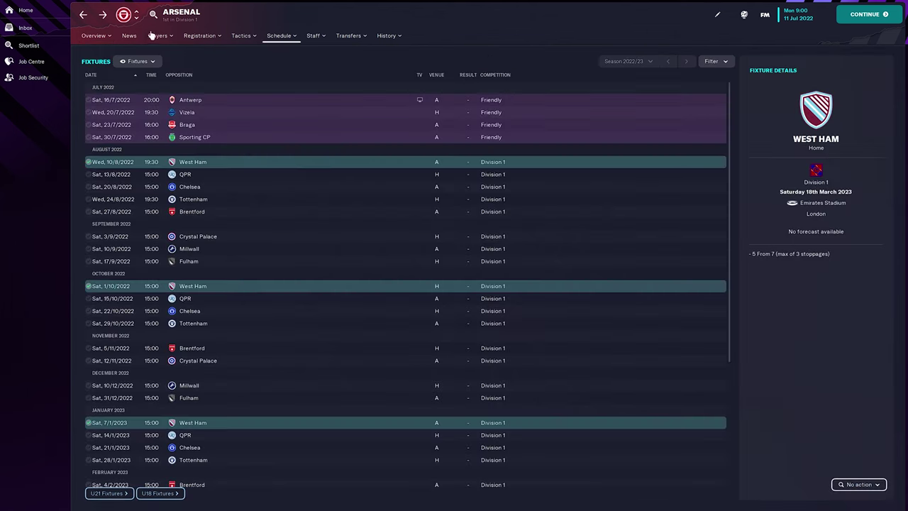
pyautogui.click(136, 17)
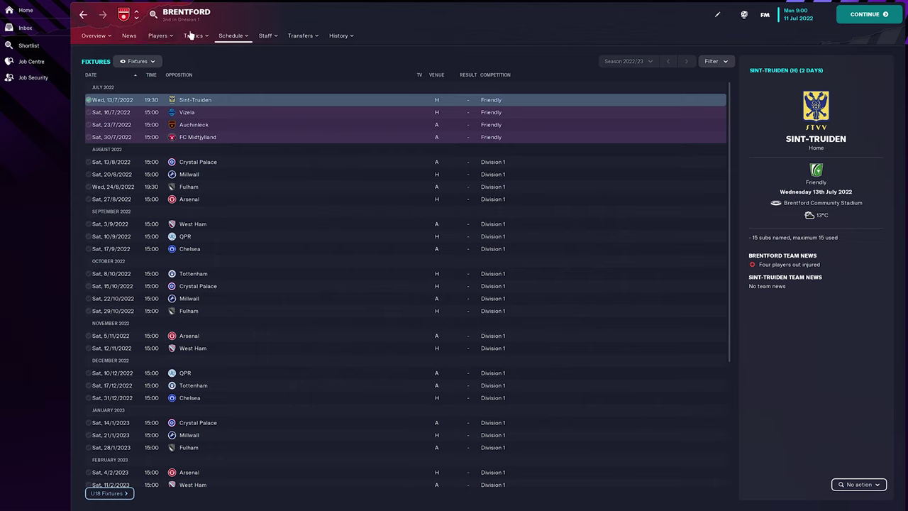
pyautogui.click(186, 20)
pyautogui.click(144, 131)
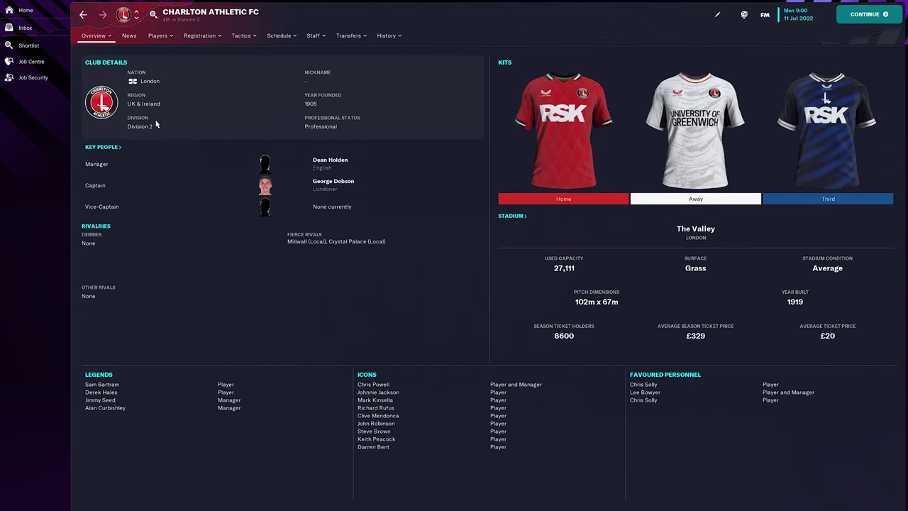
pyautogui.click(95, 36)
pyautogui.moveTo(114, 65)
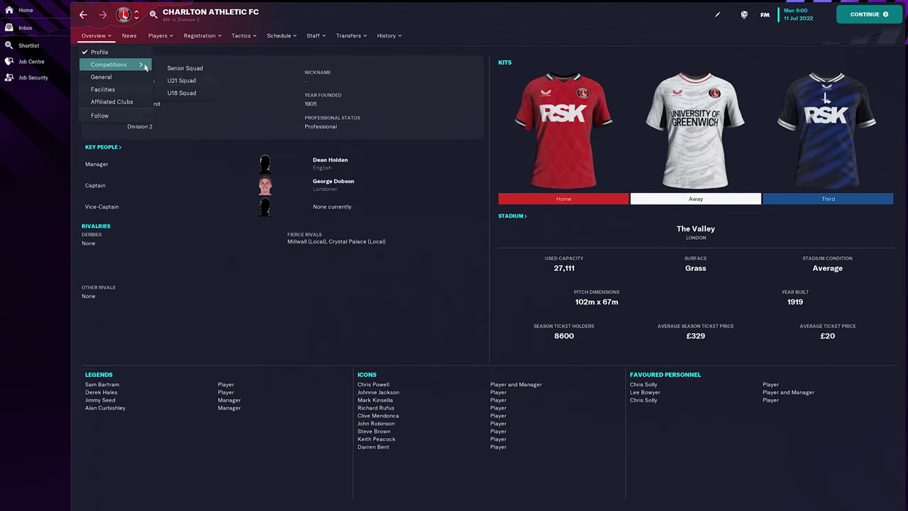
pyautogui.click(186, 68)
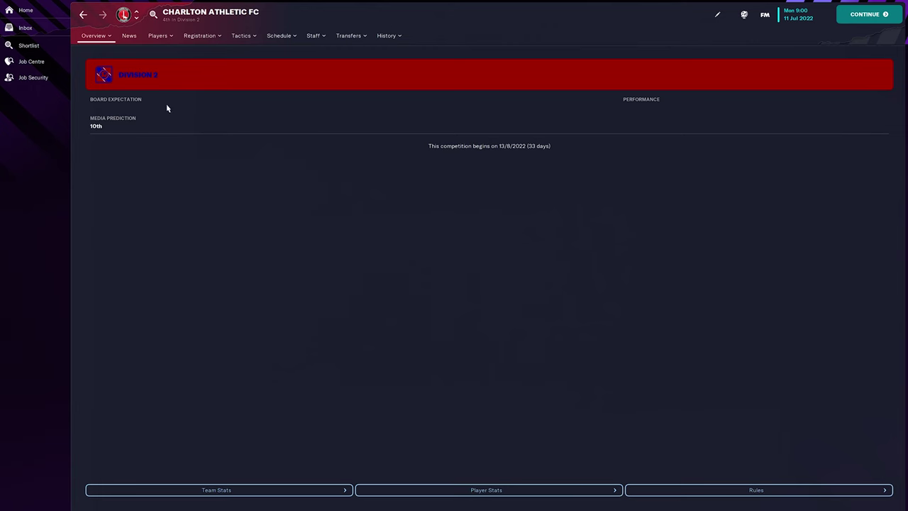
# Step: Return to Division 2 and read through its competition rules for the current season
pyautogui.click(187, 20)
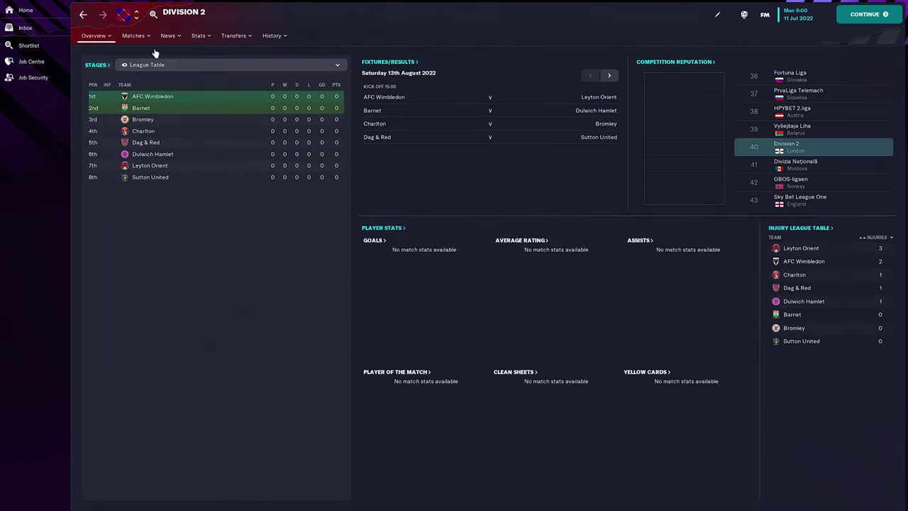
pyautogui.moveTo(91, 39)
pyautogui.click(115, 94)
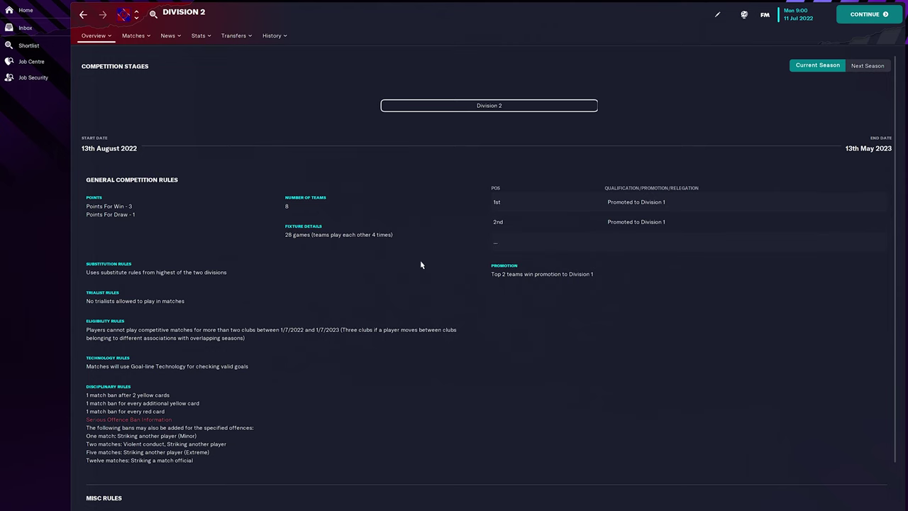
pyautogui.scroll(-1, 371, 276)
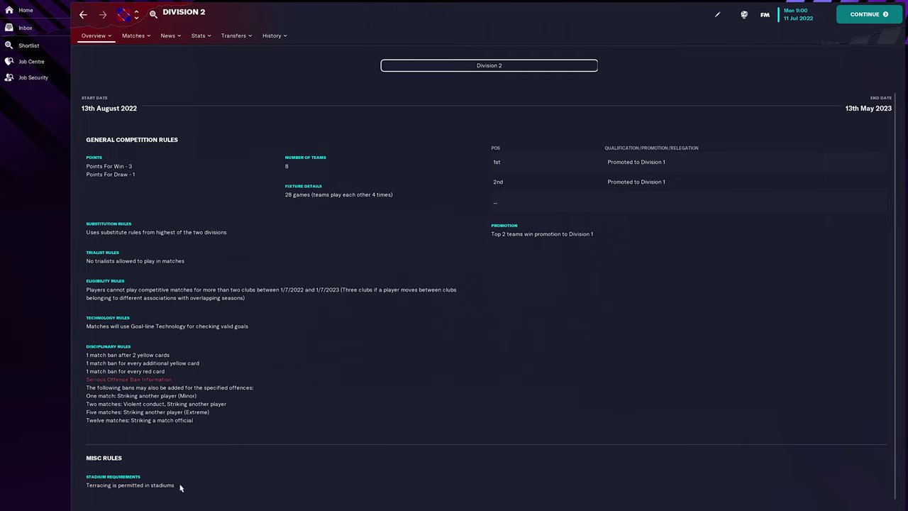
pyautogui.scroll(1, 262, 213)
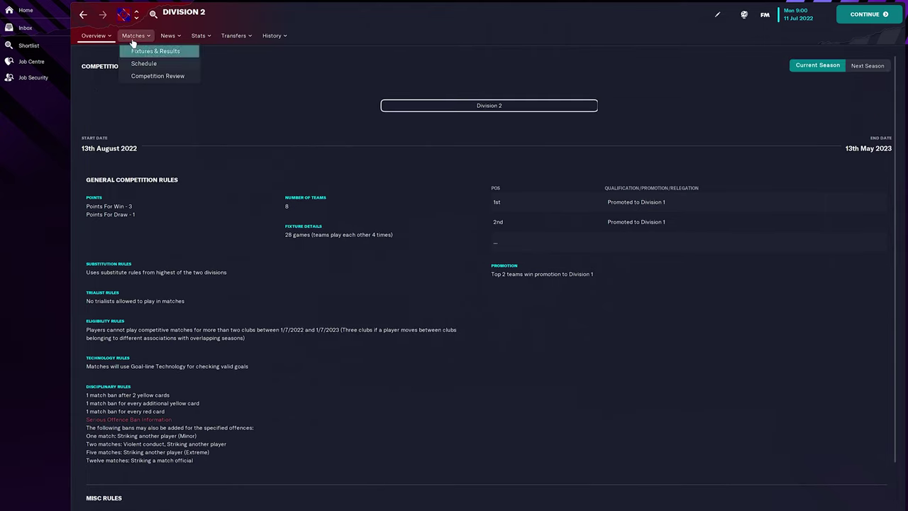
# Step: Switch to Division 1's competition rules and compare its substitution, technology, relegation and stadium rules
pyautogui.moveTo(96, 35)
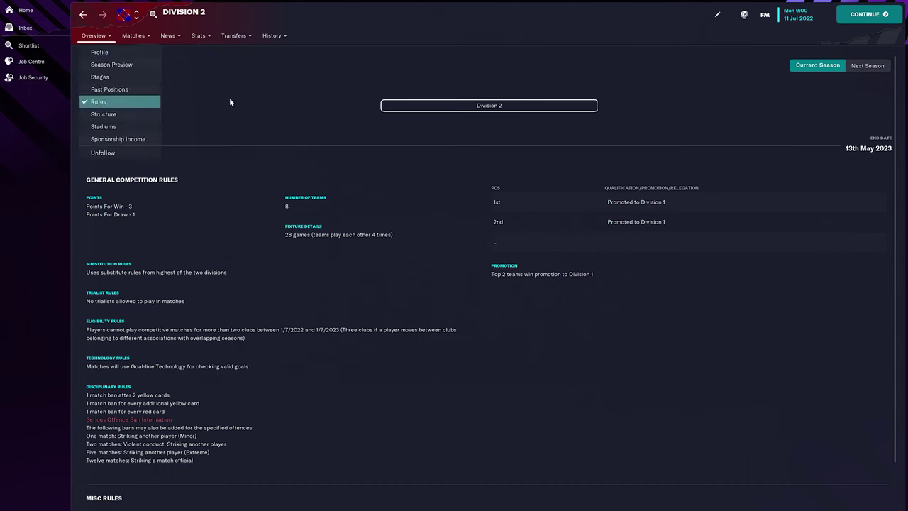
pyautogui.click(136, 14)
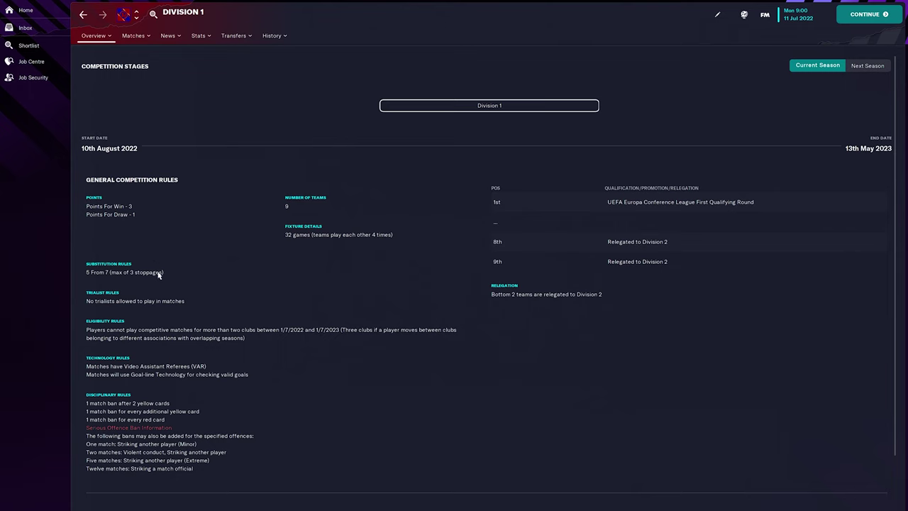
pyautogui.scroll(-1, 146, 276)
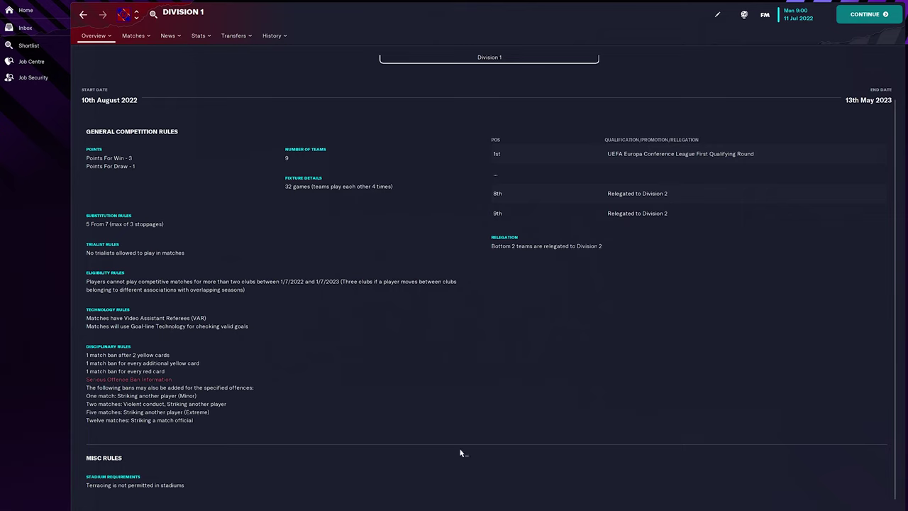
pyautogui.scroll(2, 654, 284)
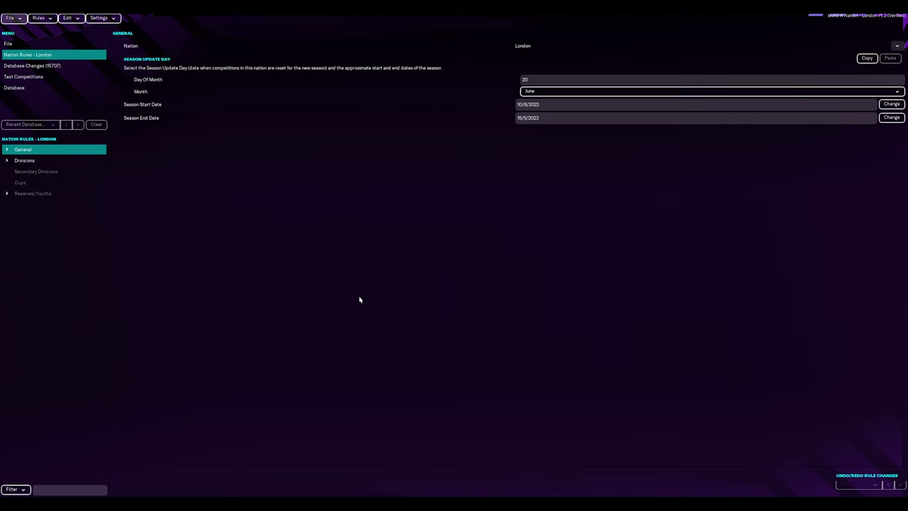
# Step: Switch to the Football Manager 2023 Editor and save the editor data as a new file titled Build A Nation - London Pt.3.1
pyautogui.click(19, 18)
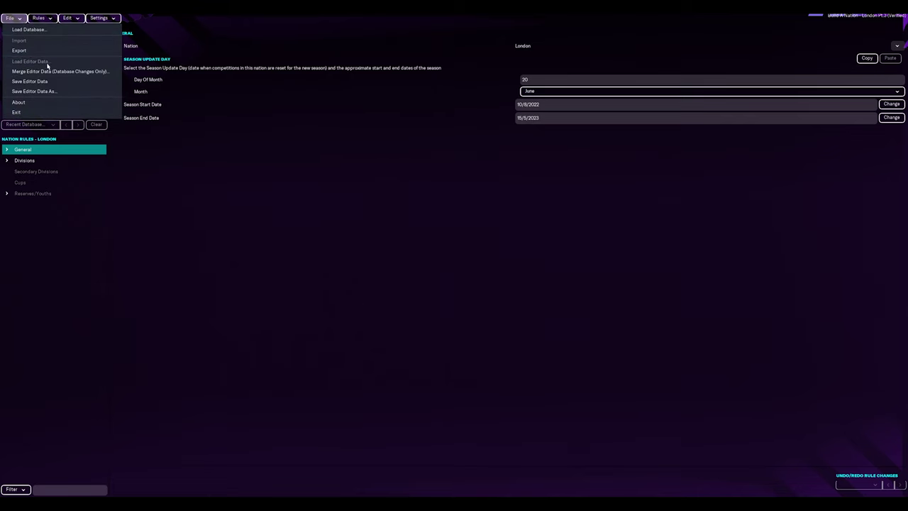
pyautogui.click(59, 91)
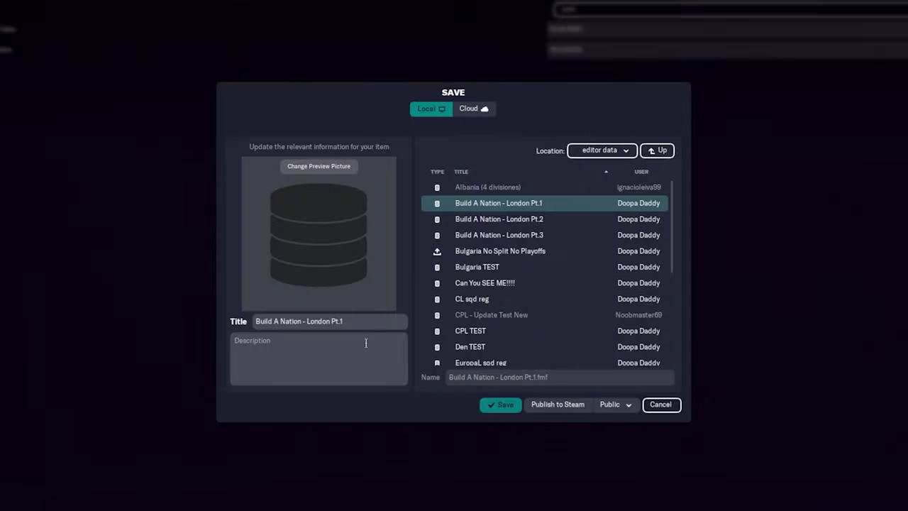
pyautogui.click(497, 235)
pyautogui.click(373, 323)
pyautogui.write('.1')
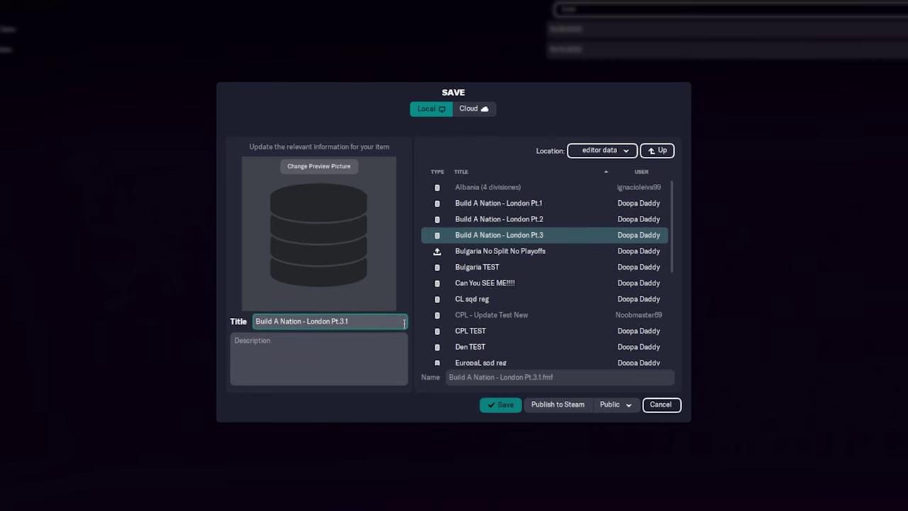
pyautogui.click(495, 403)
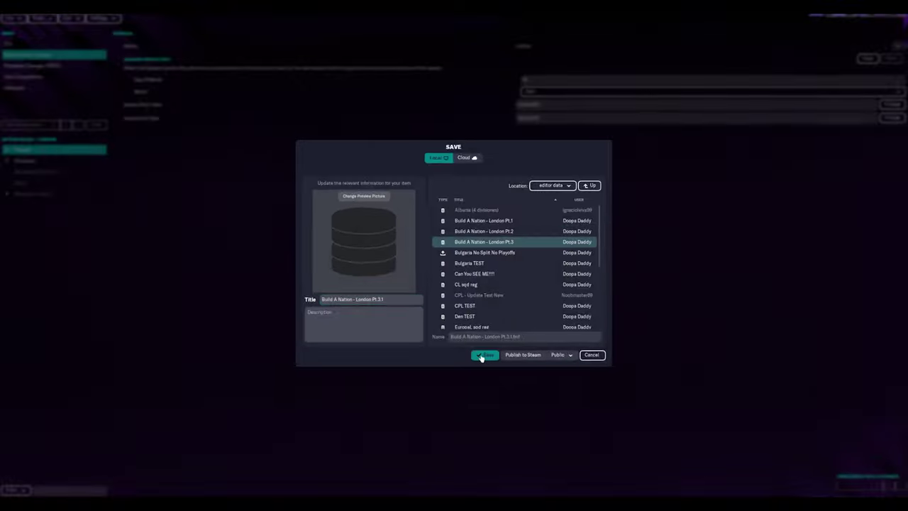
pyautogui.click(505, 263)
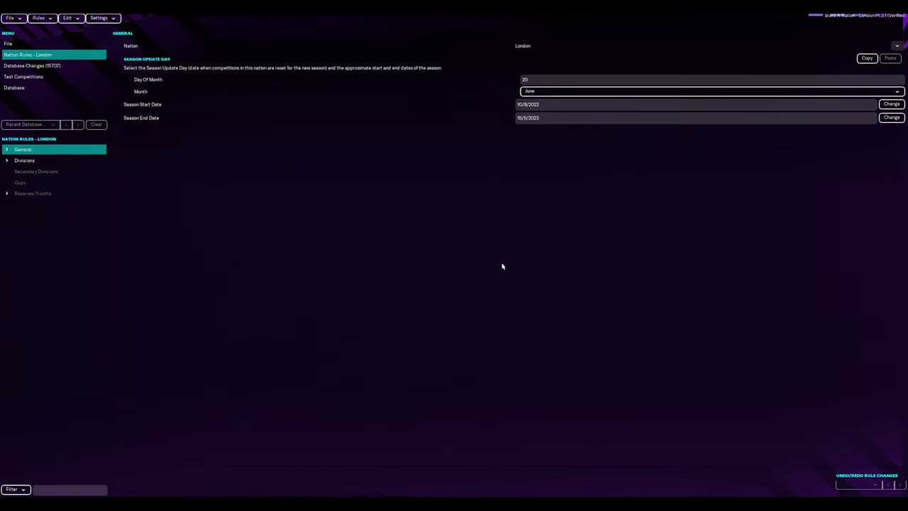
# Step: Convert London's basic nation rules to advanced rules and confirm the conversion
pyautogui.click(51, 162)
pyautogui.click(49, 151)
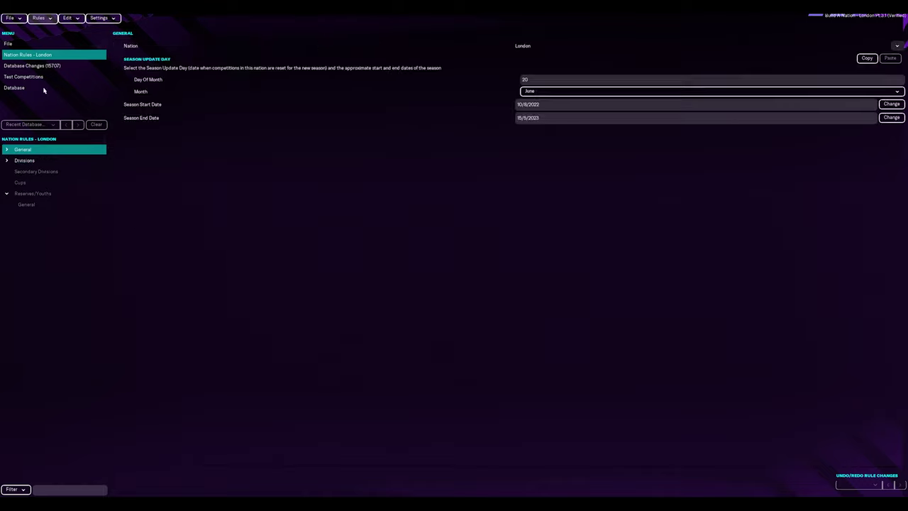
pyautogui.click(38, 21)
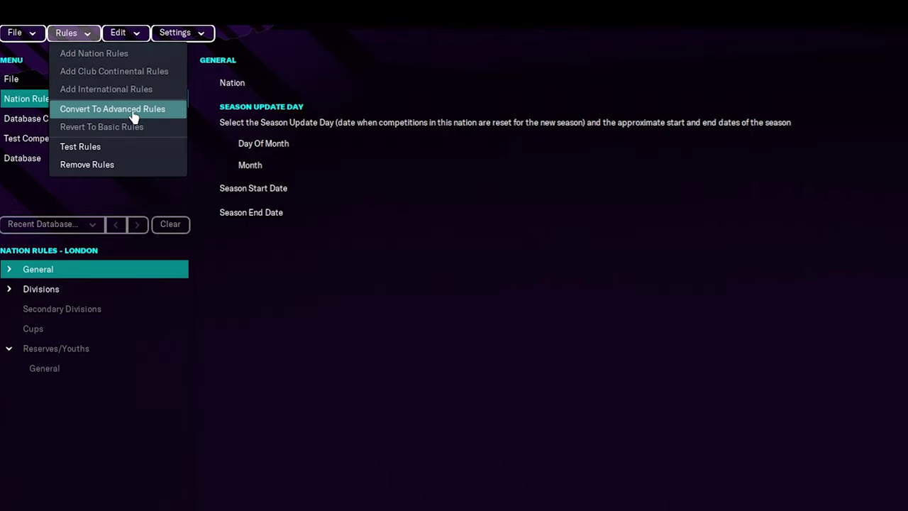
pyautogui.click(133, 112)
pyautogui.click(522, 313)
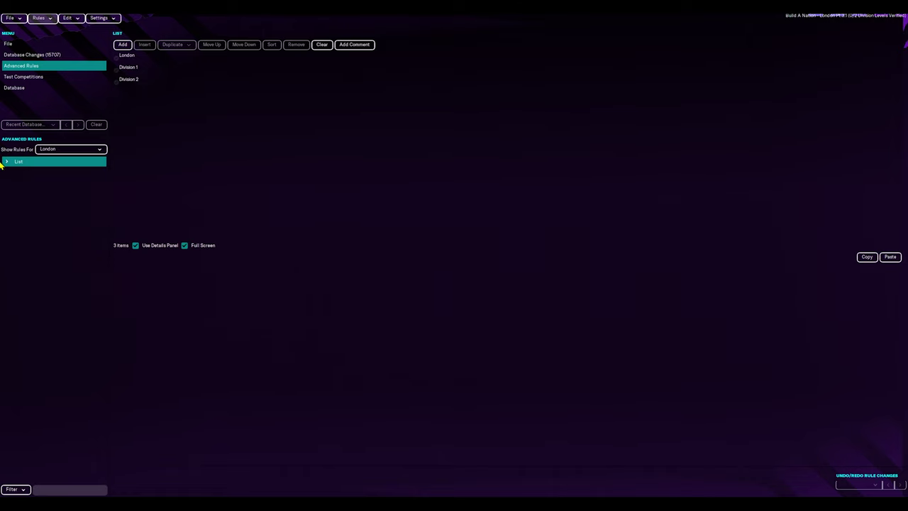
# Step: Expand London in the advanced rules list and set its mode to Flexible Format Rules
pyautogui.click(5, 162)
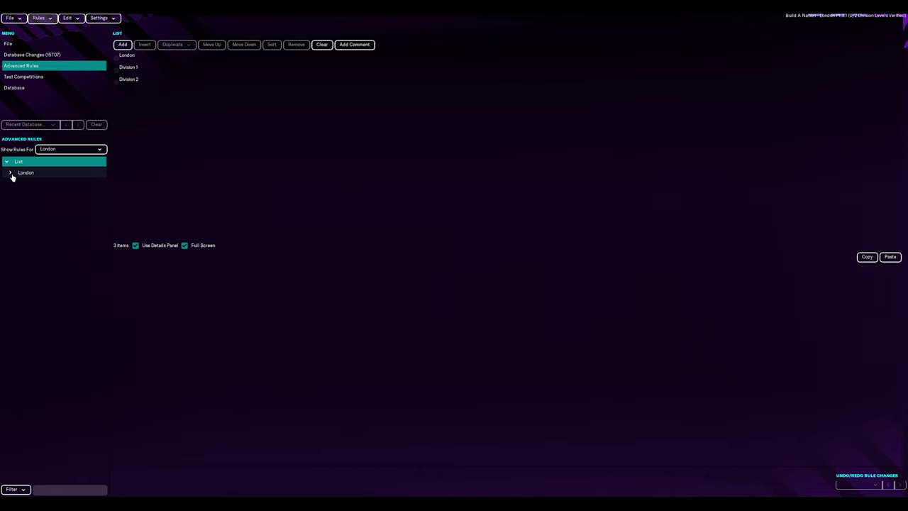
pyautogui.click(11, 174)
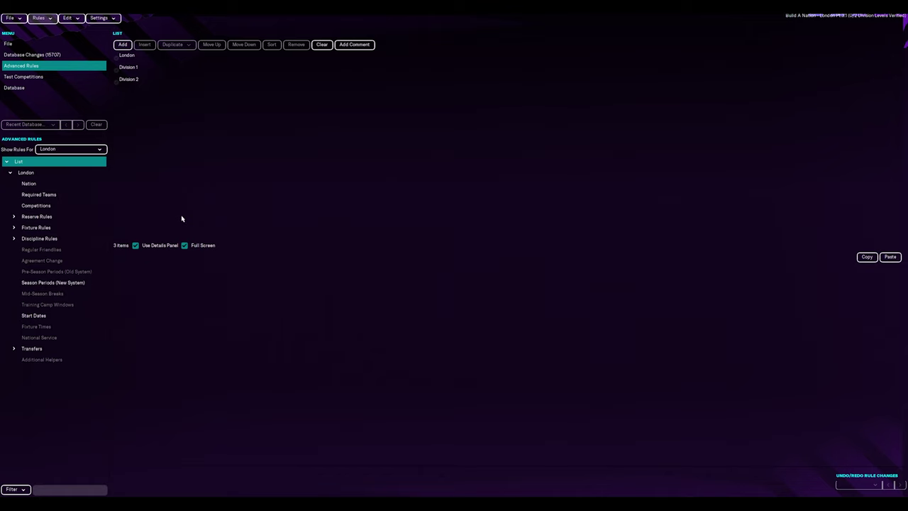
pyautogui.click(41, 173)
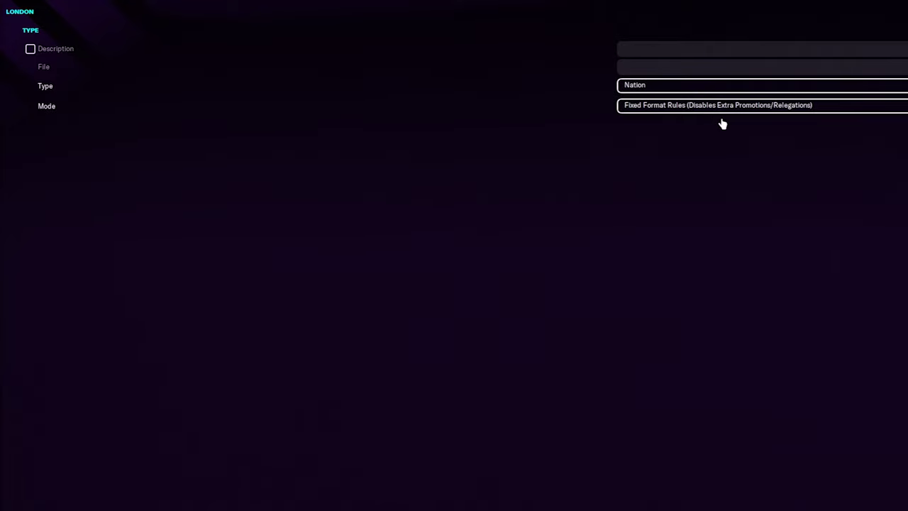
pyautogui.click(769, 114)
pyautogui.click(780, 125)
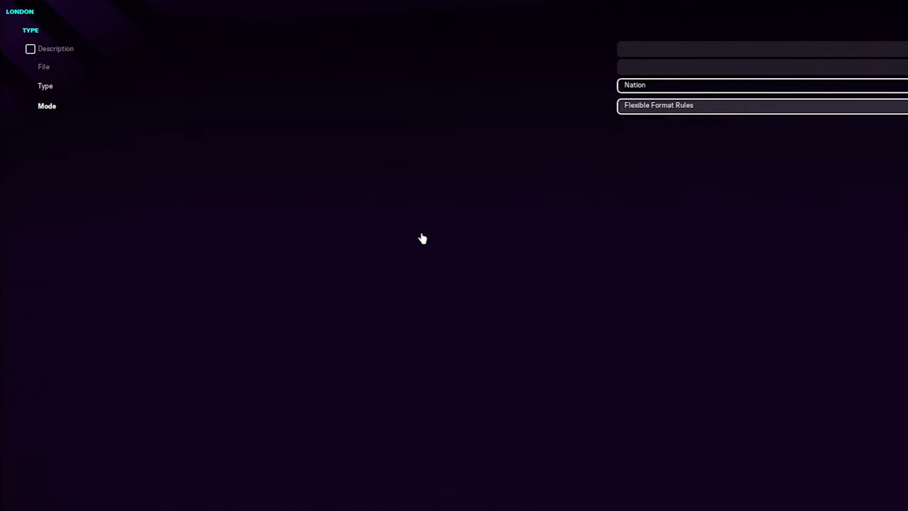
pyautogui.click(762, 107)
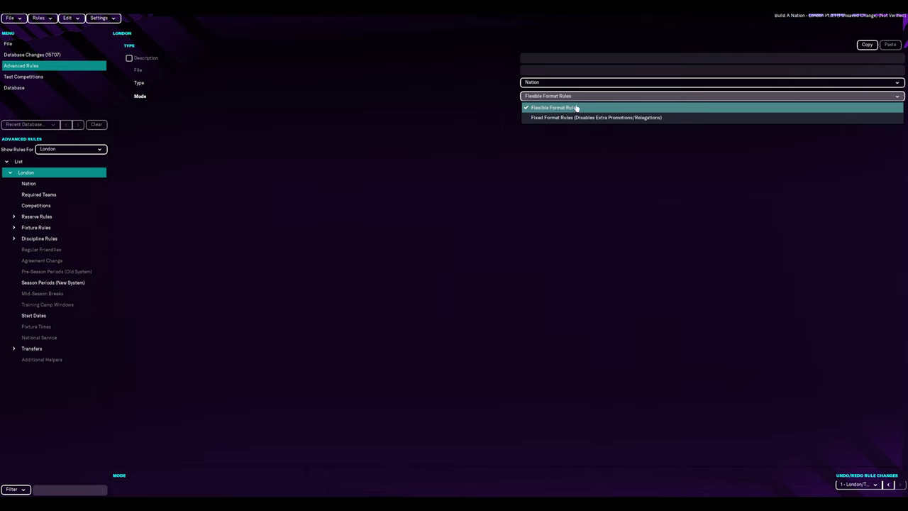
pyautogui.click(526, 201)
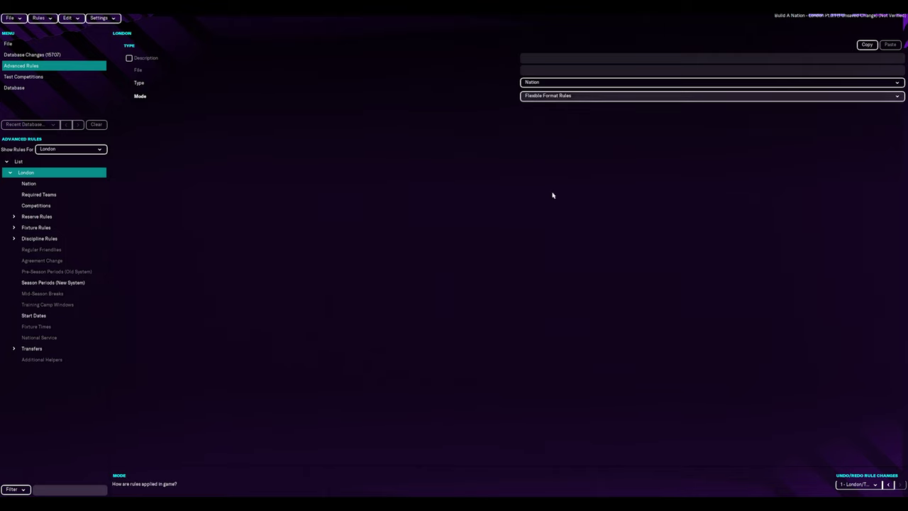
pyautogui.click(579, 98)
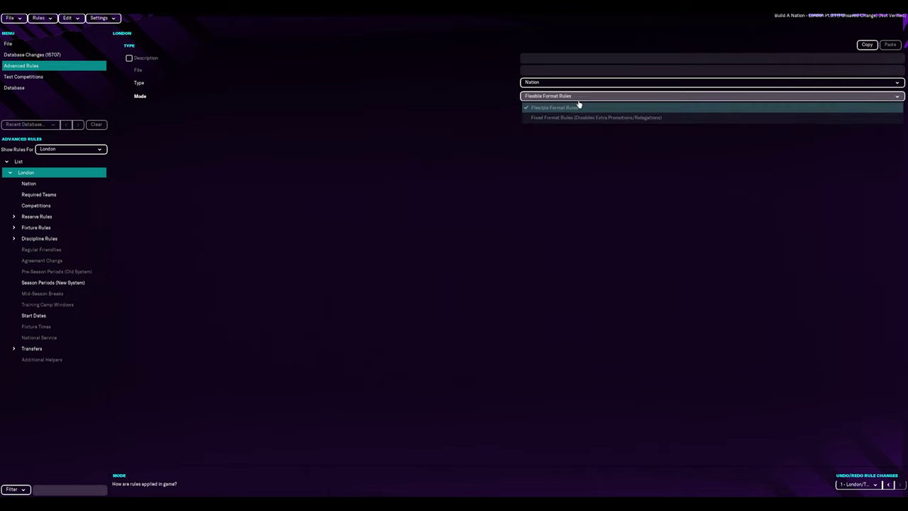
# Step: Review London's advanced nation settings, including its division levels, and open its required teams
pyautogui.click(29, 184)
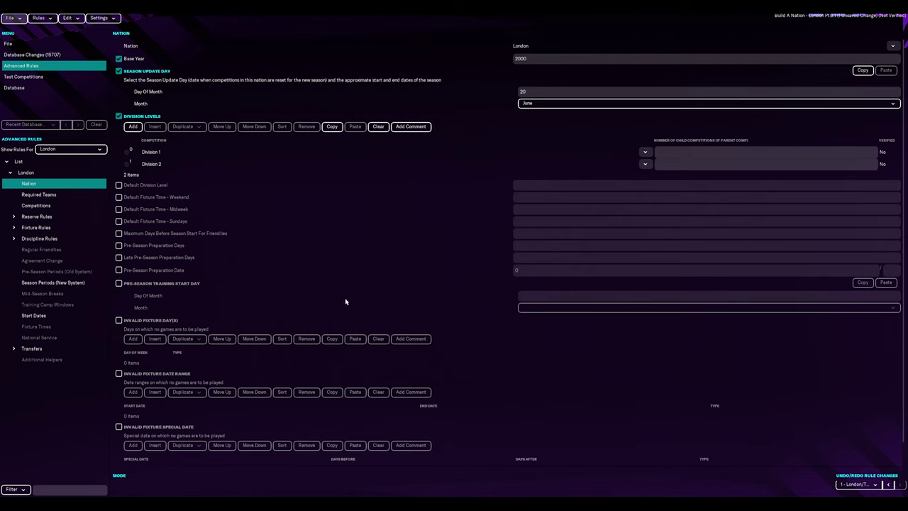
pyautogui.scroll(-1, 305, 317)
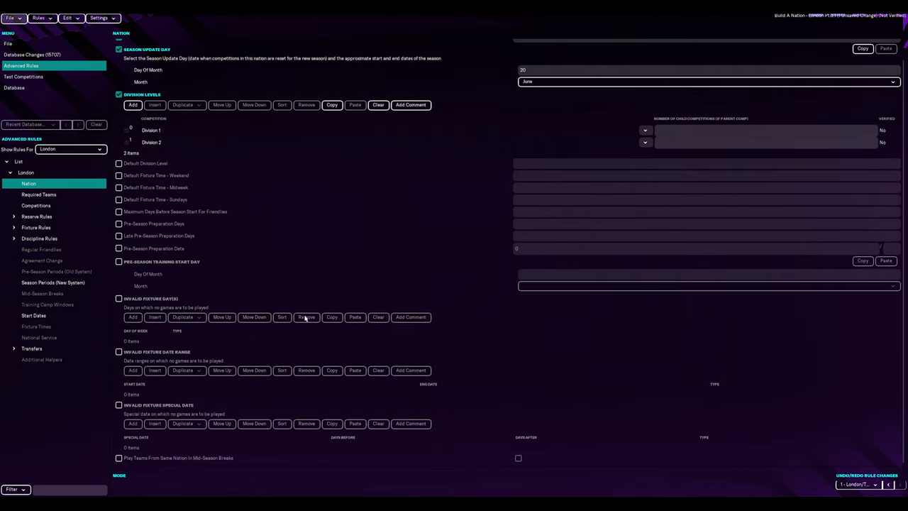
pyautogui.scroll(1, 305, 318)
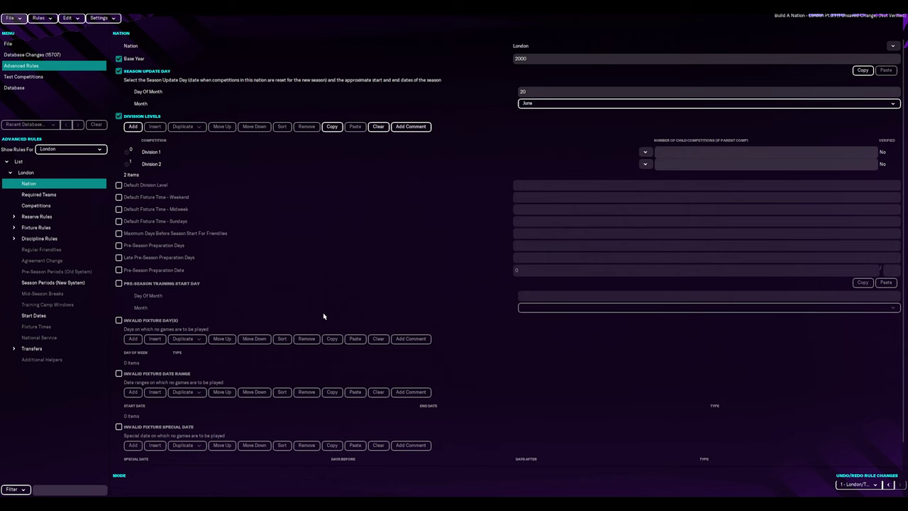
pyautogui.click(73, 194)
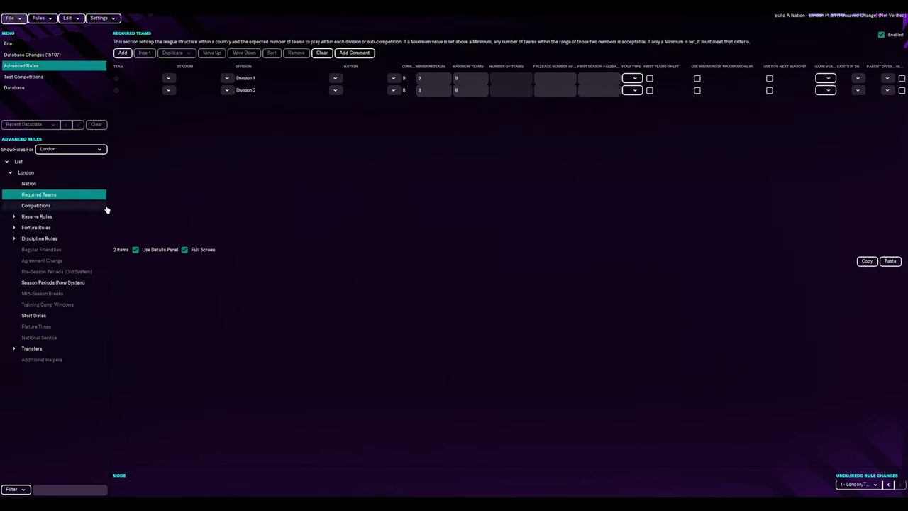
# Step: Open London's advanced competitions list and examine the game version options available for Division 1
pyautogui.click(62, 206)
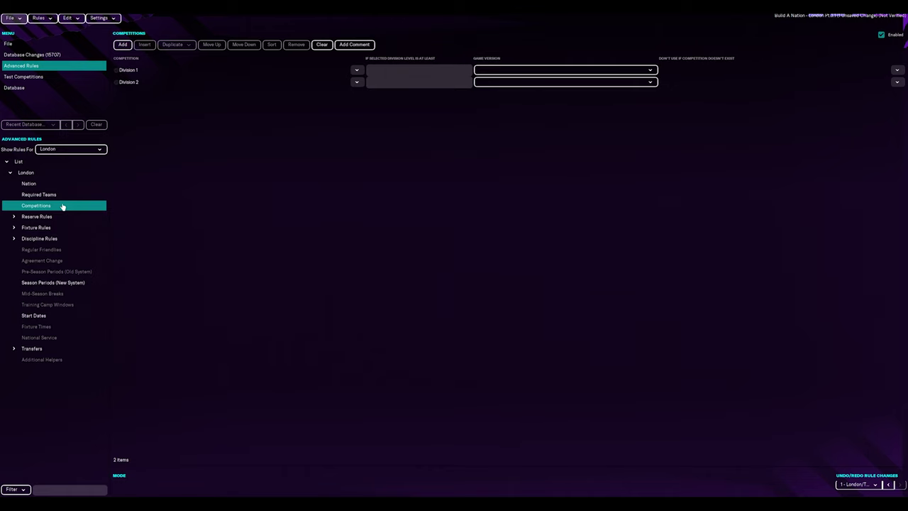
pyautogui.click(538, 70)
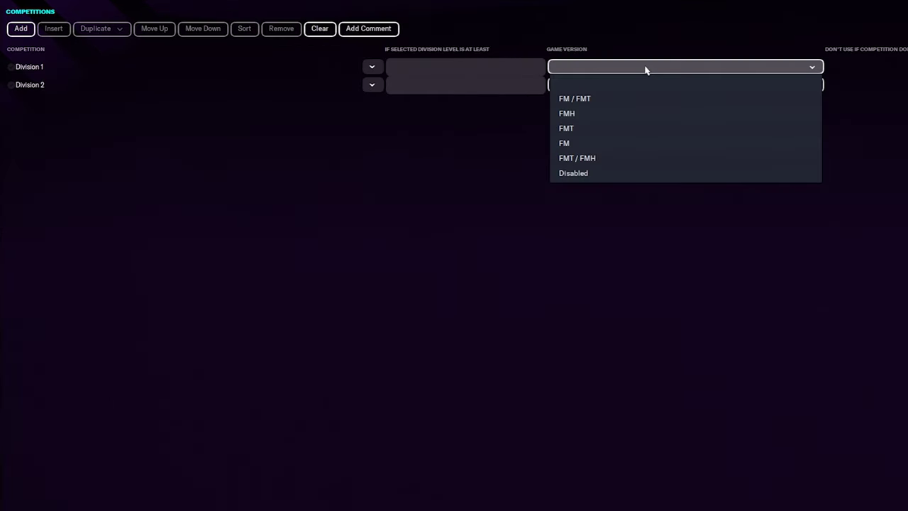
pyautogui.click(594, 241)
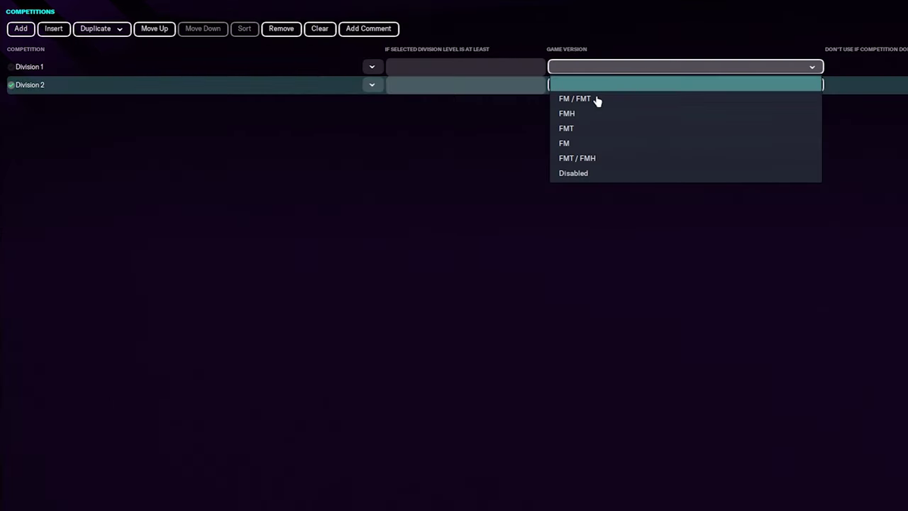
pyautogui.click(488, 244)
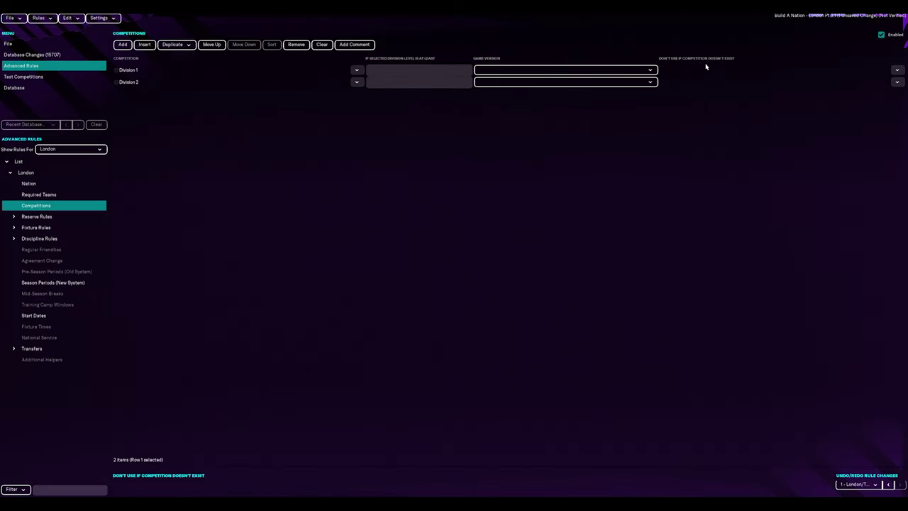
pyautogui.click(603, 71)
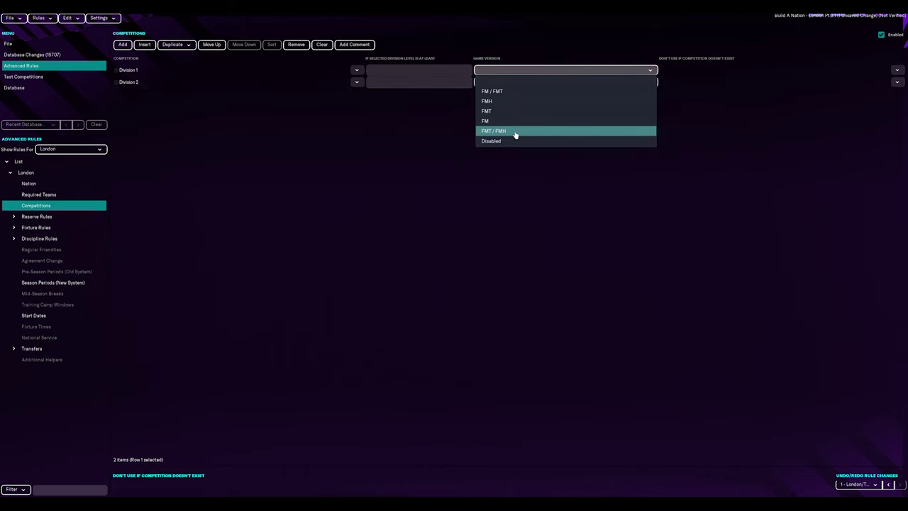
pyautogui.click(486, 205)
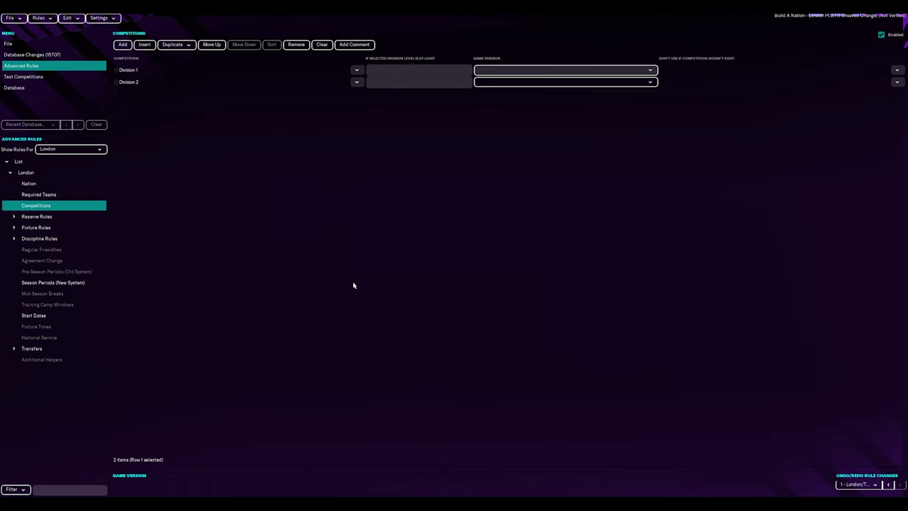
pyautogui.click(617, 70)
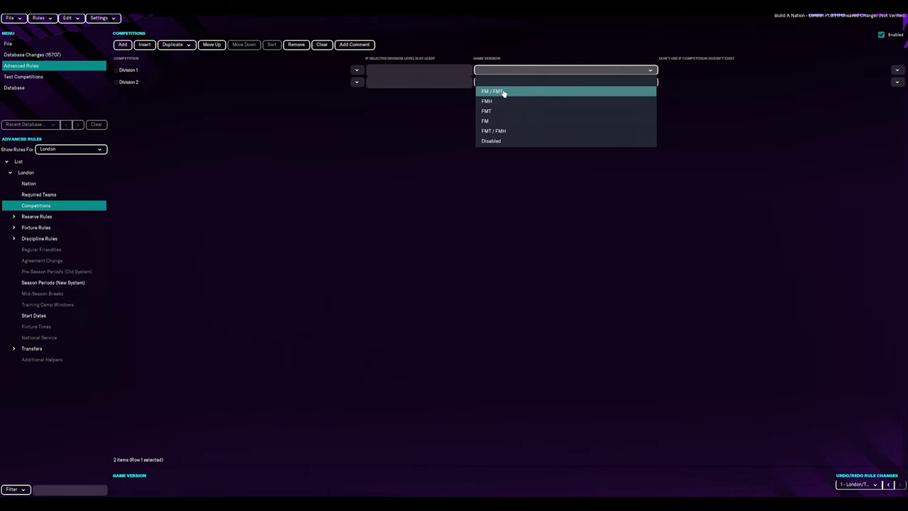
pyautogui.click(501, 121)
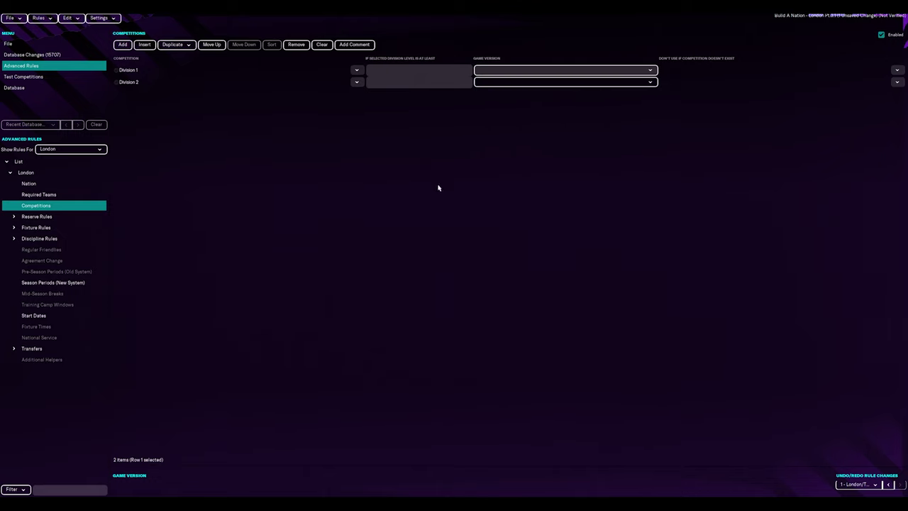
# Step: Examine London's reserve rules and the types of reserve teams that can be created
pyautogui.click(49, 220)
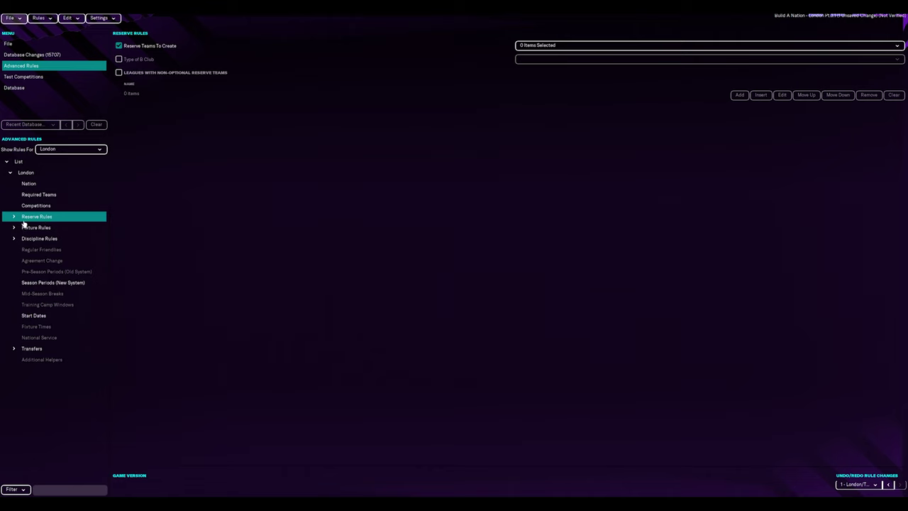
pyautogui.click(13, 218)
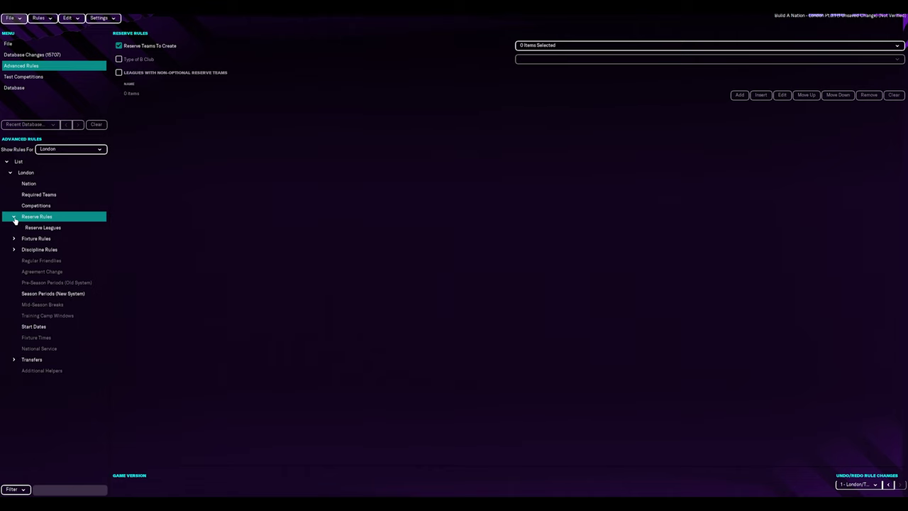
pyautogui.click(624, 46)
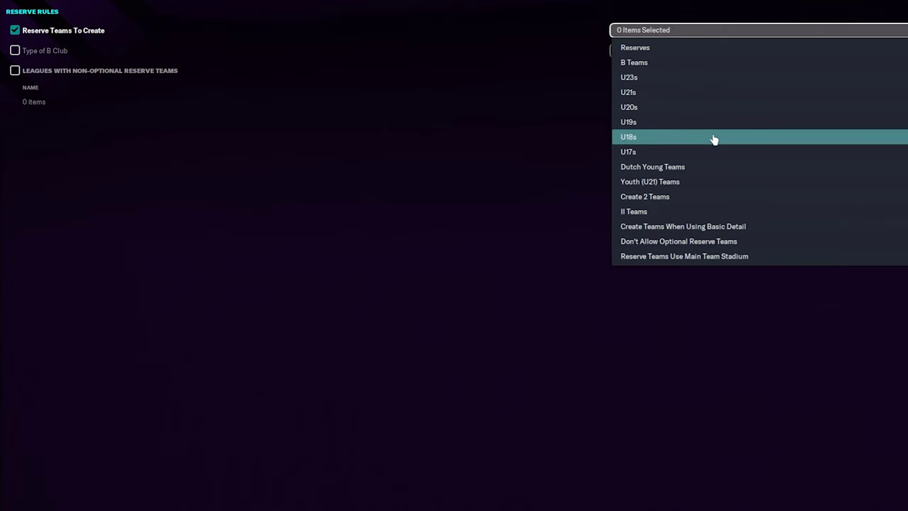
pyautogui.click(302, 205)
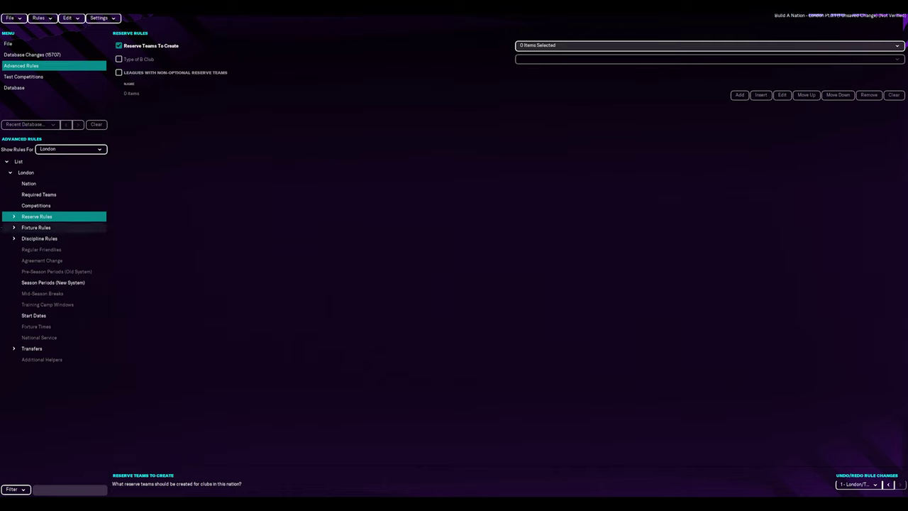
# Step: Look over London's fixture rules and open the default rule under Discipline Rules
pyautogui.click(14, 228)
pyautogui.click(14, 229)
pyautogui.click(24, 228)
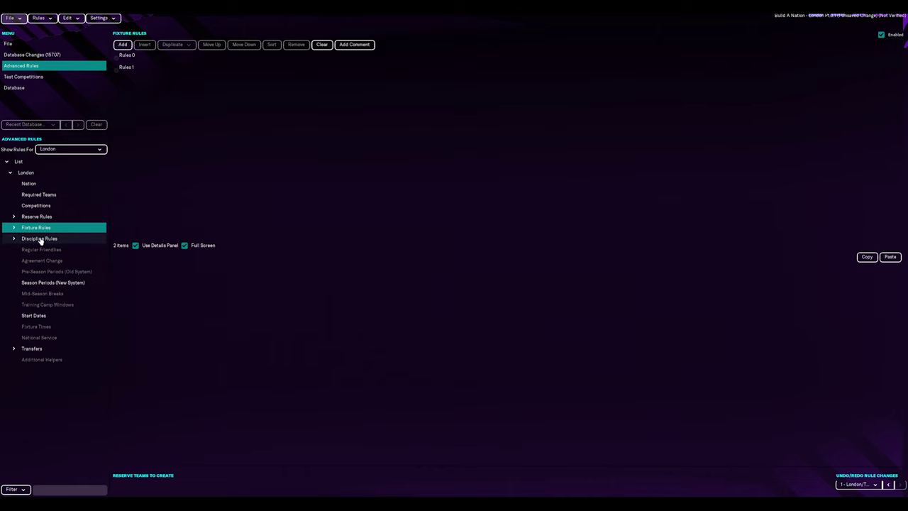
pyautogui.click(41, 240)
pyautogui.click(14, 240)
pyautogui.click(43, 250)
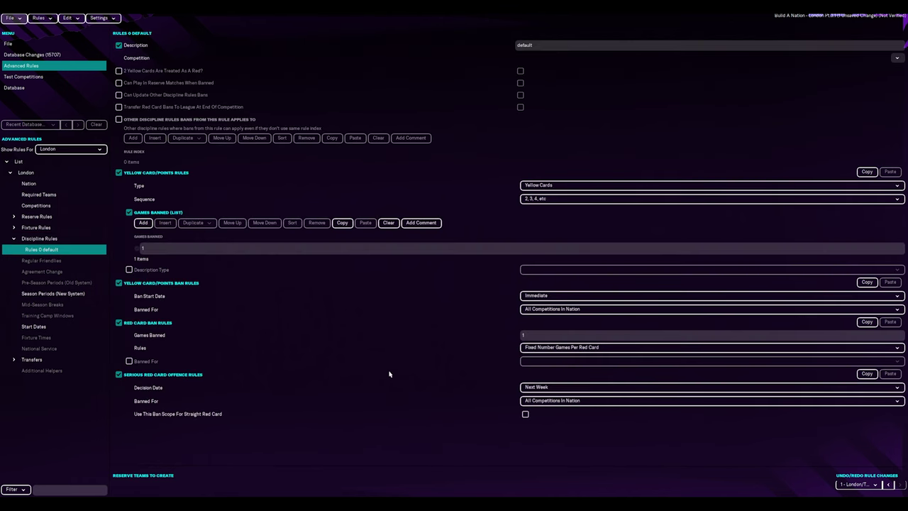
# Step: Review London's new-system season periods and its start dates, including the type options and year offset for Division 1
pyautogui.click(59, 294)
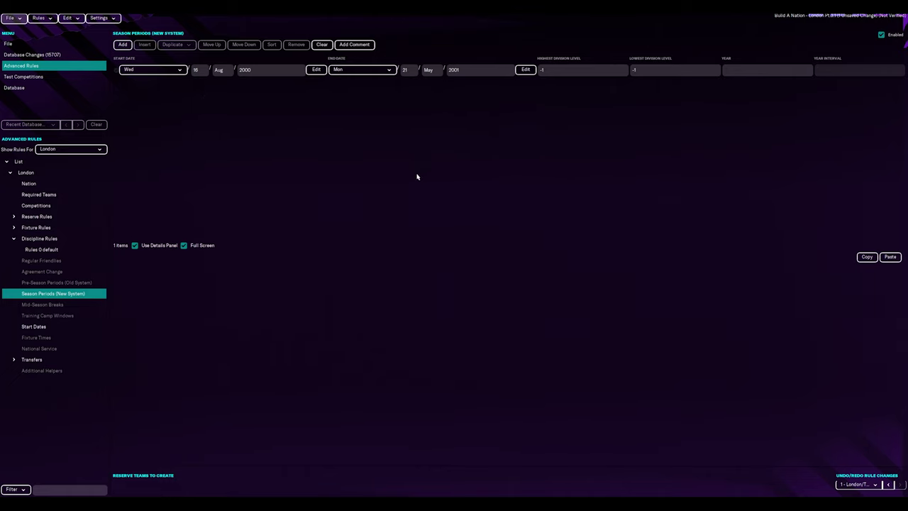
pyautogui.click(67, 327)
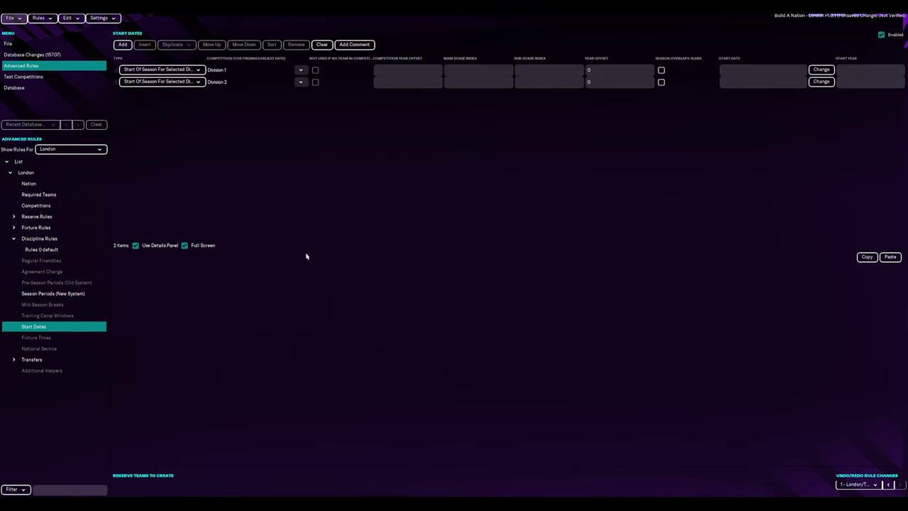
pyautogui.click(195, 70)
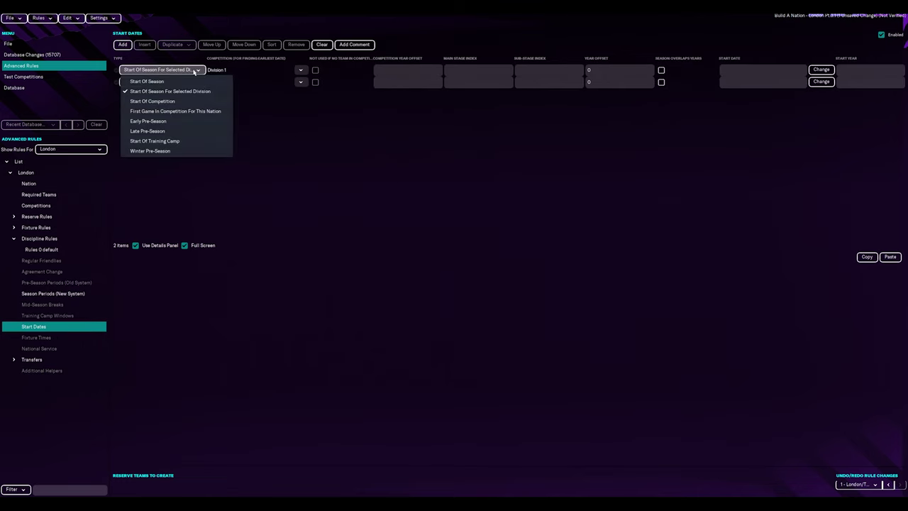
pyautogui.click(324, 138)
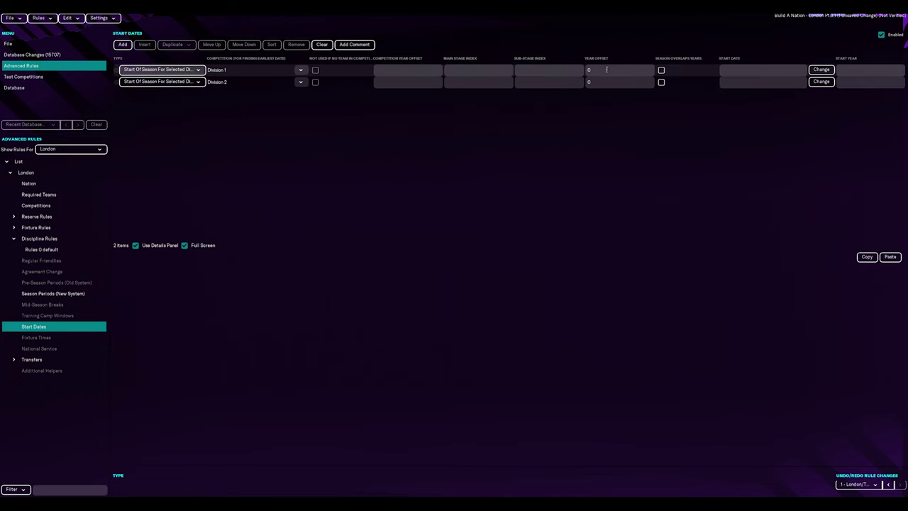
pyautogui.click(576, 71)
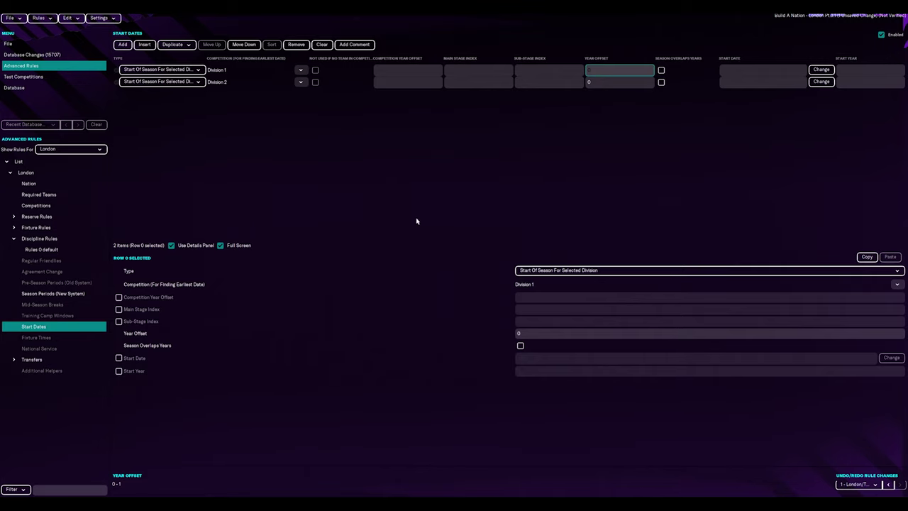
# Step: Check the transfer windows in London's Transfers rules
pyautogui.click(61, 360)
pyautogui.click(32, 382)
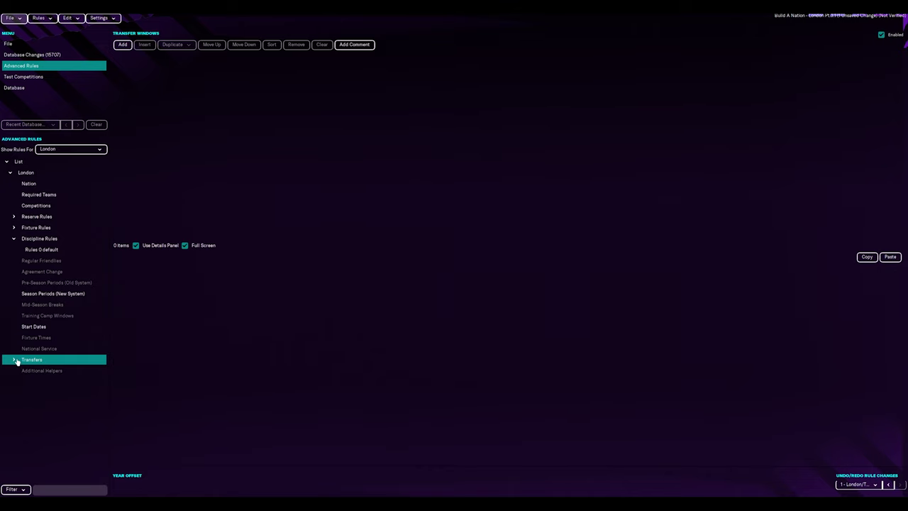
pyautogui.click(15, 359)
pyautogui.click(15, 360)
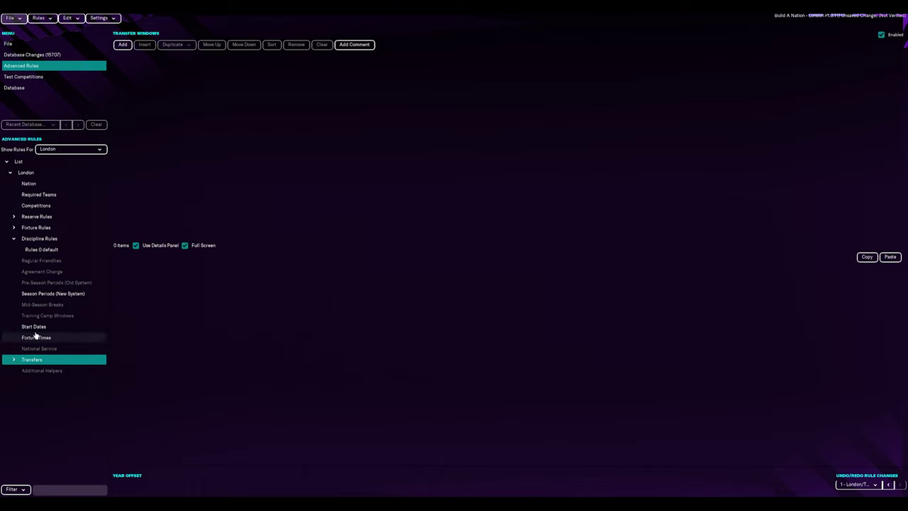
# Step: Look through London's disabled rule sections from Regular Friendlies to Training Camp Windows, ending on Mid-Season Breaks
pyautogui.click(67, 260)
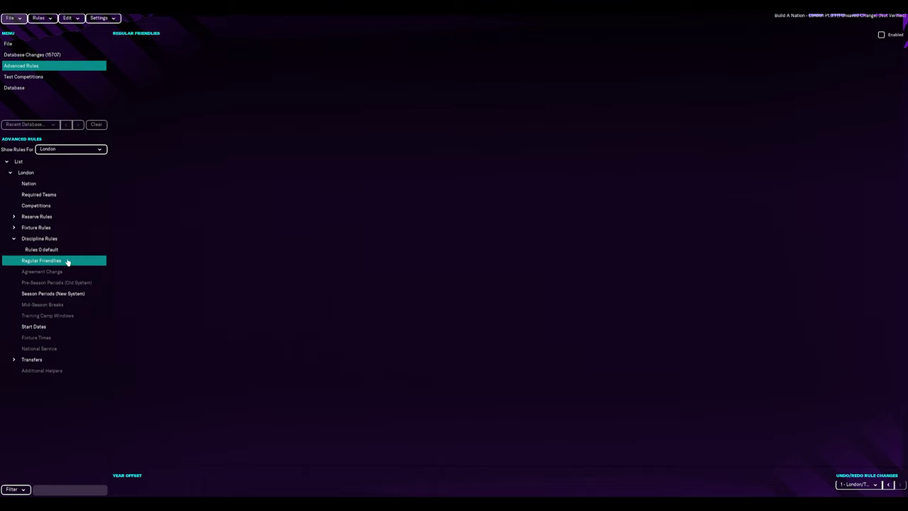
pyautogui.click(63, 271)
pyautogui.click(73, 283)
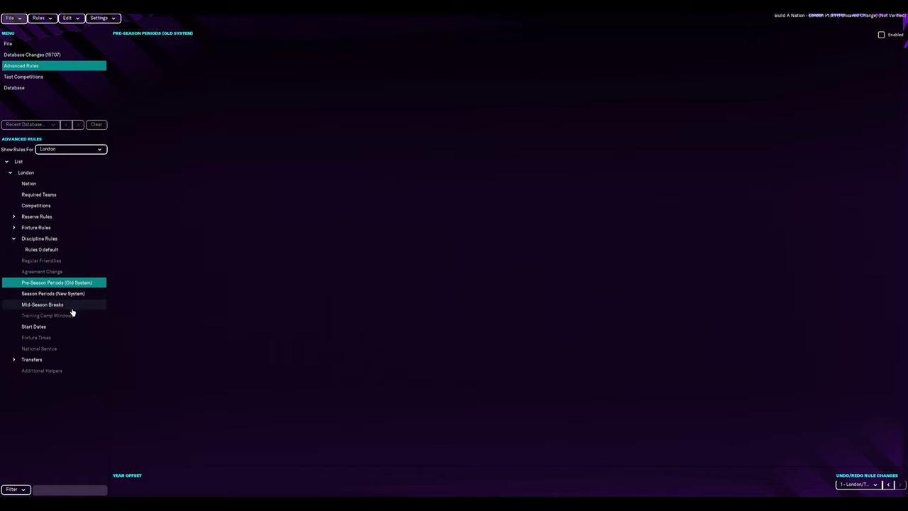
pyautogui.click(73, 307)
pyautogui.click(72, 317)
pyautogui.click(71, 306)
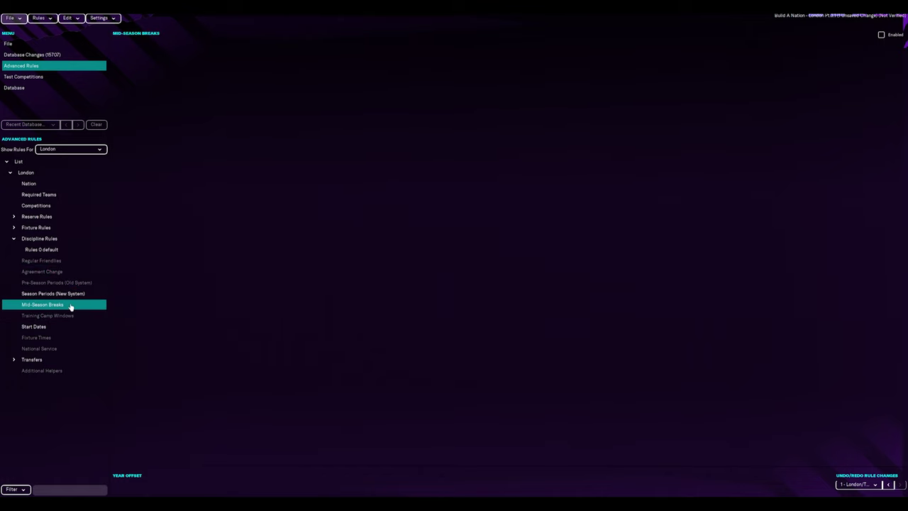
# Step: Try enabling London's mid-season breaks with one added entry, and disable the section again
pyautogui.click(882, 35)
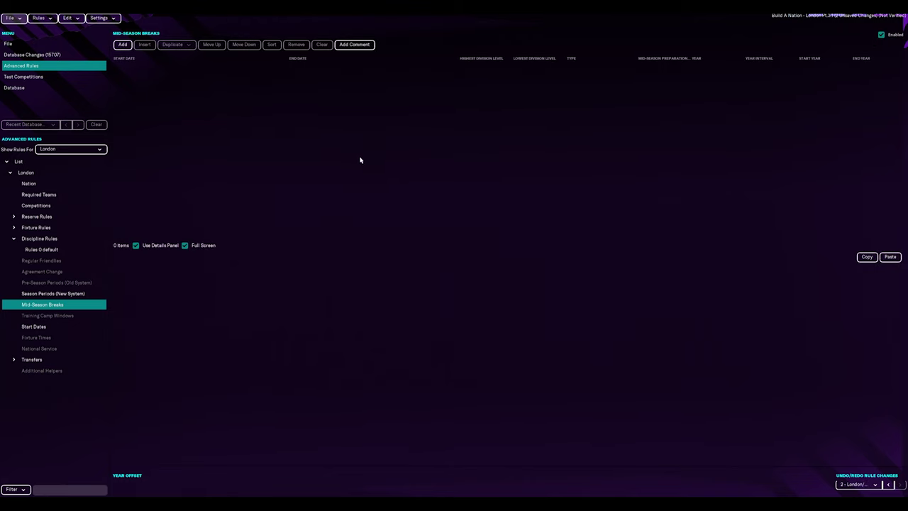
pyautogui.click(124, 44)
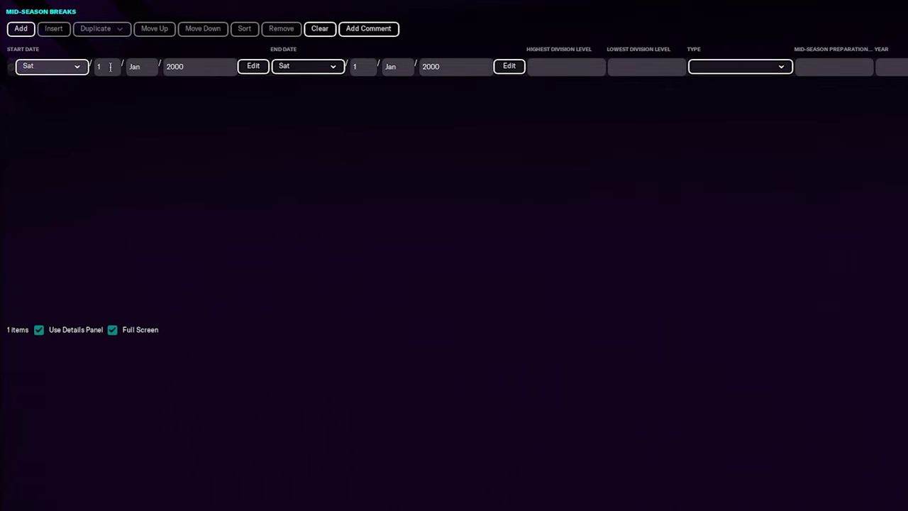
pyautogui.click(73, 80)
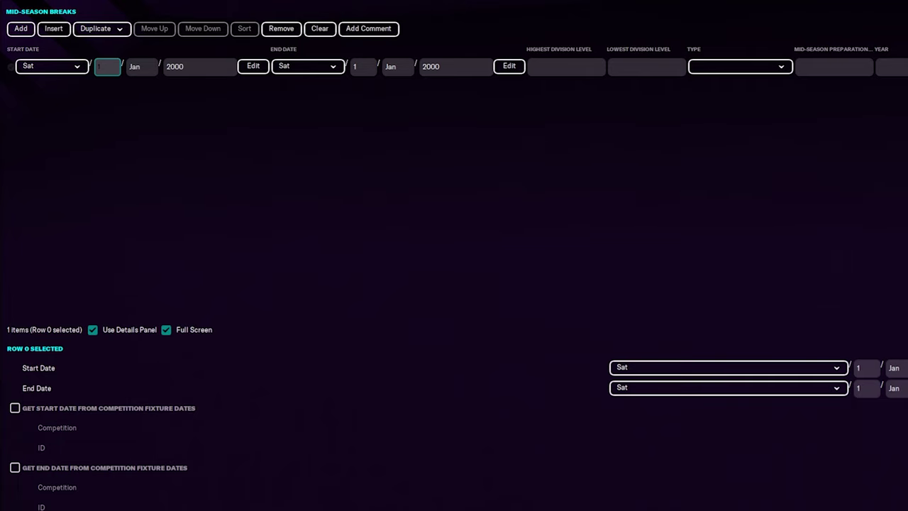
pyautogui.press('Escape')
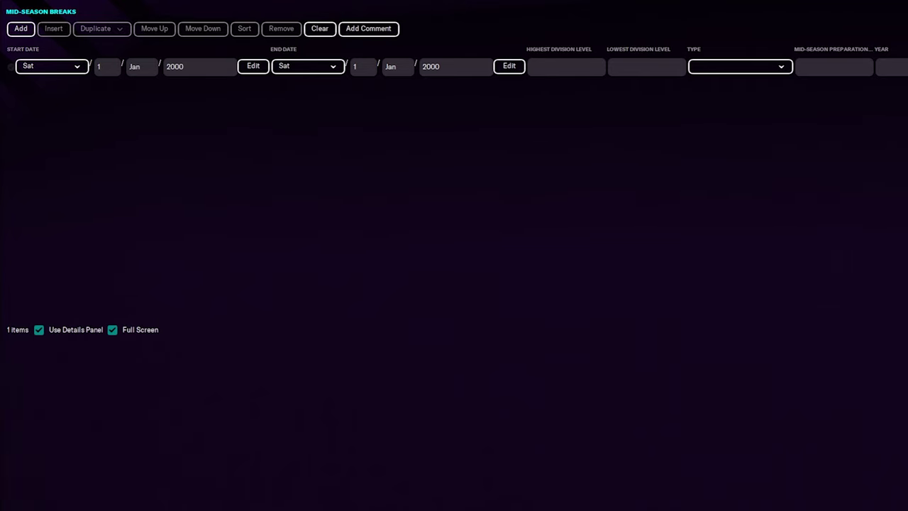
pyautogui.click(882, 34)
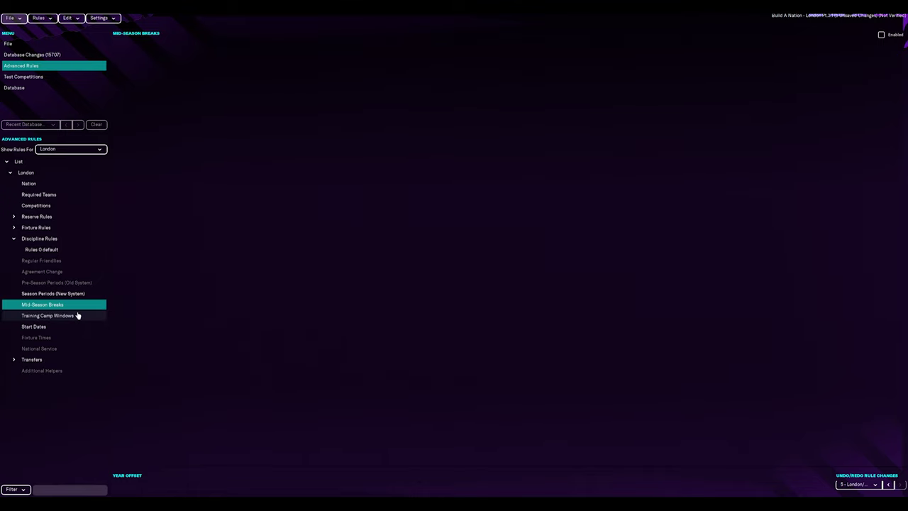
# Step: Review London's rule type and mode and the settings in its Nation rules
pyautogui.click(49, 177)
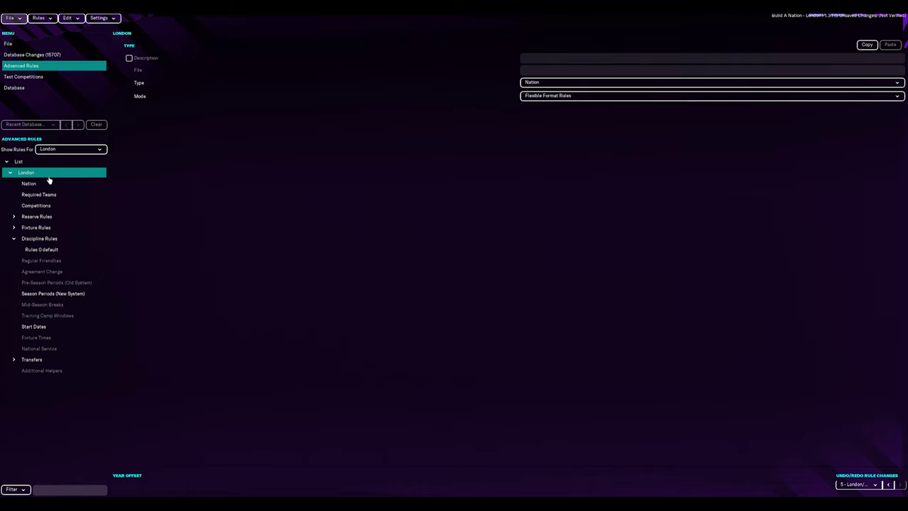
pyautogui.click(49, 182)
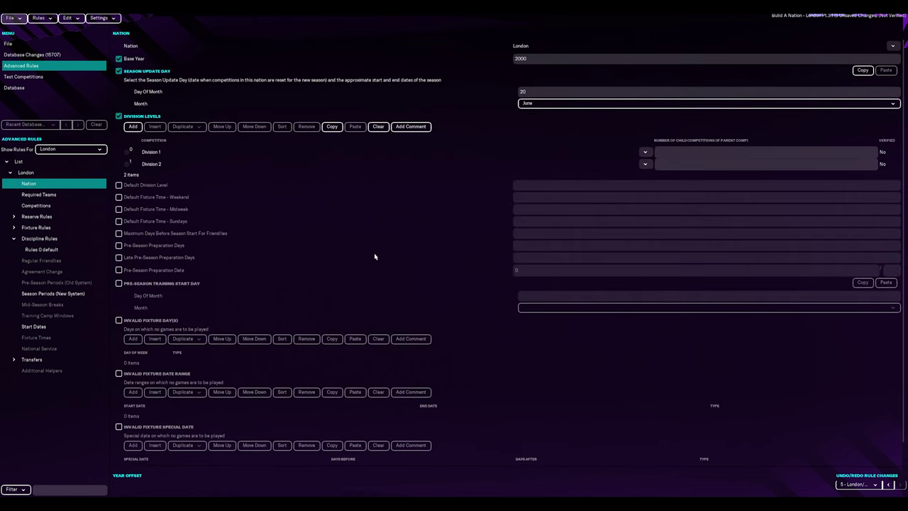
pyautogui.scroll(-1, 378, 259)
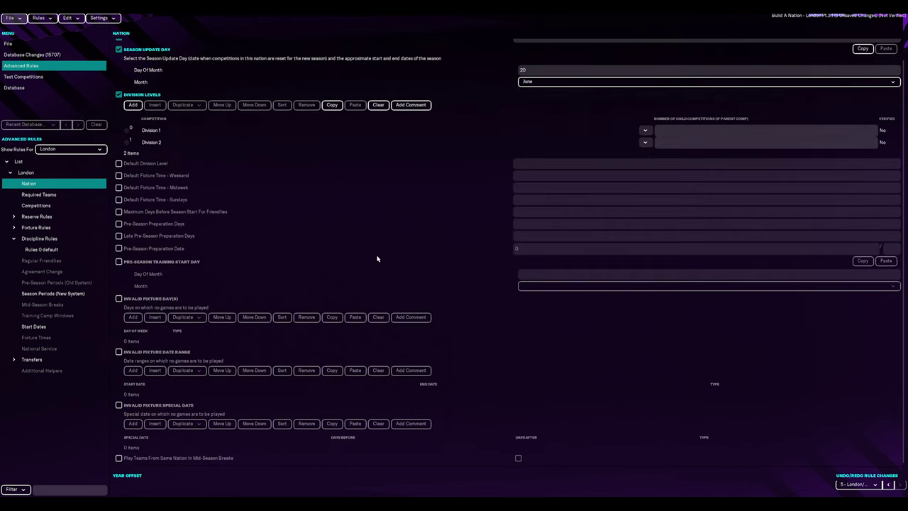
pyautogui.scroll(1, 377, 259)
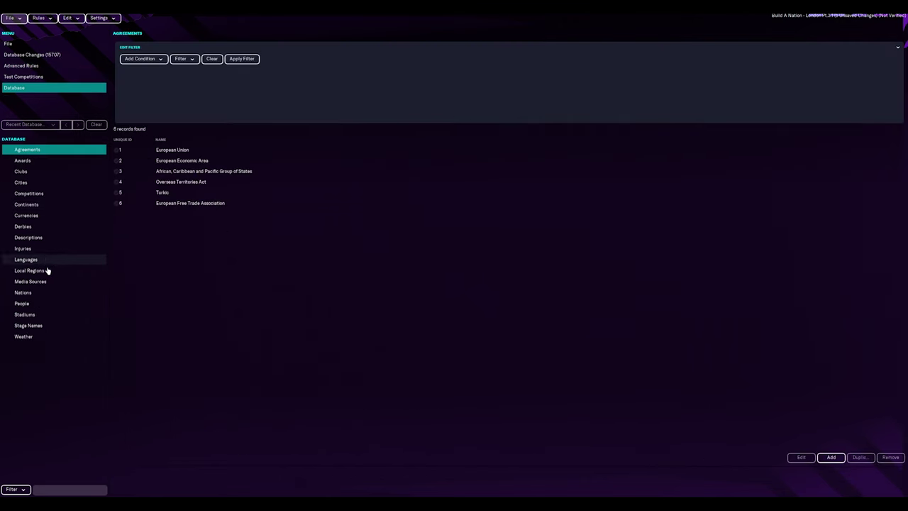
# Step: Open London's record in the nations database and add the European Economic Area and European Free Trade Association agreements
pyautogui.click(39, 294)
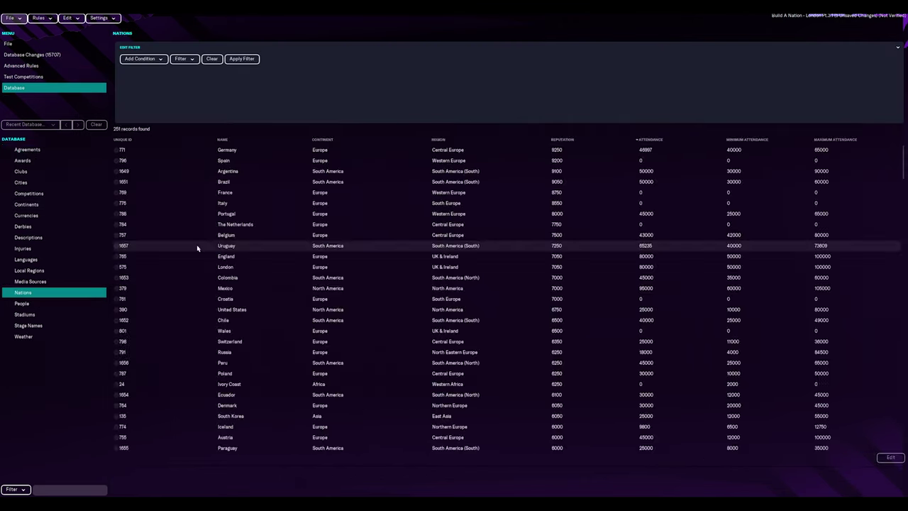
pyautogui.doubleClick(250, 266)
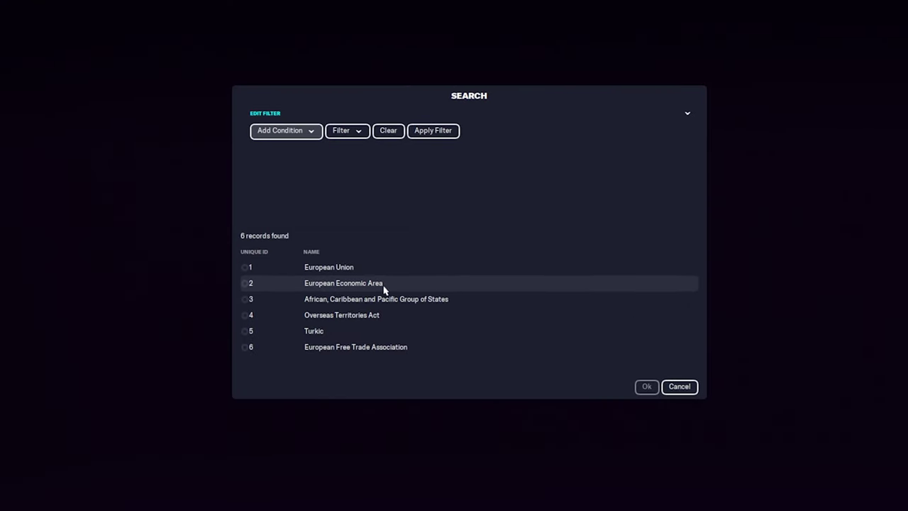
pyautogui.click(383, 287)
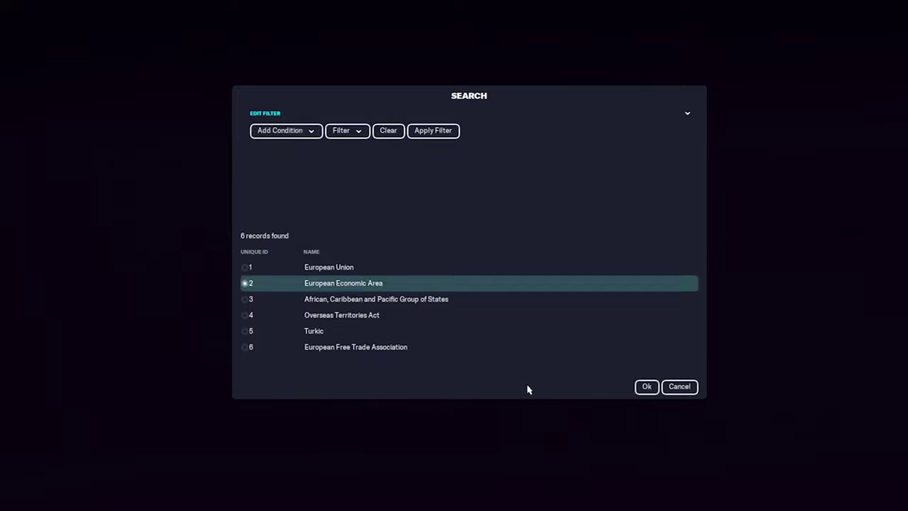
pyautogui.click(647, 388)
pyautogui.click(428, 87)
pyautogui.click(394, 102)
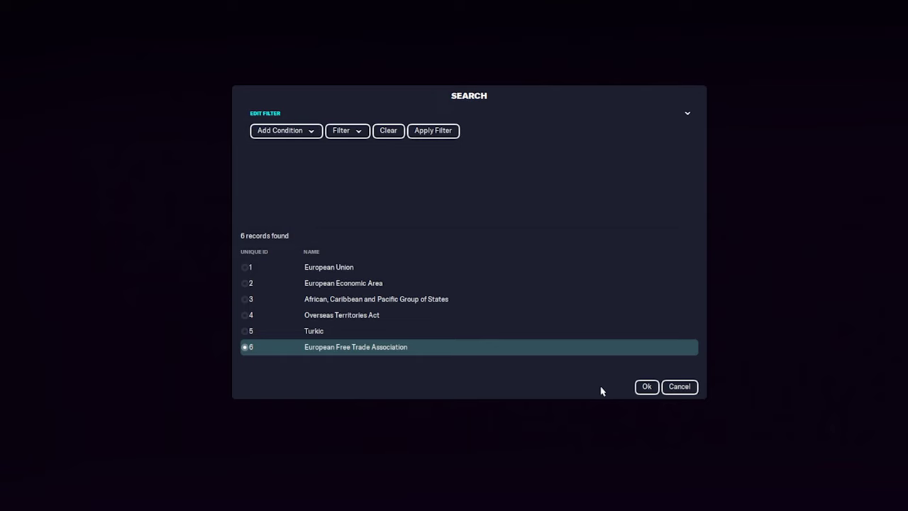
pyautogui.click(647, 386)
# Step: Check London's competition reputation overrides, alternative stadiums and nation details in its database record
pyautogui.click(57, 193)
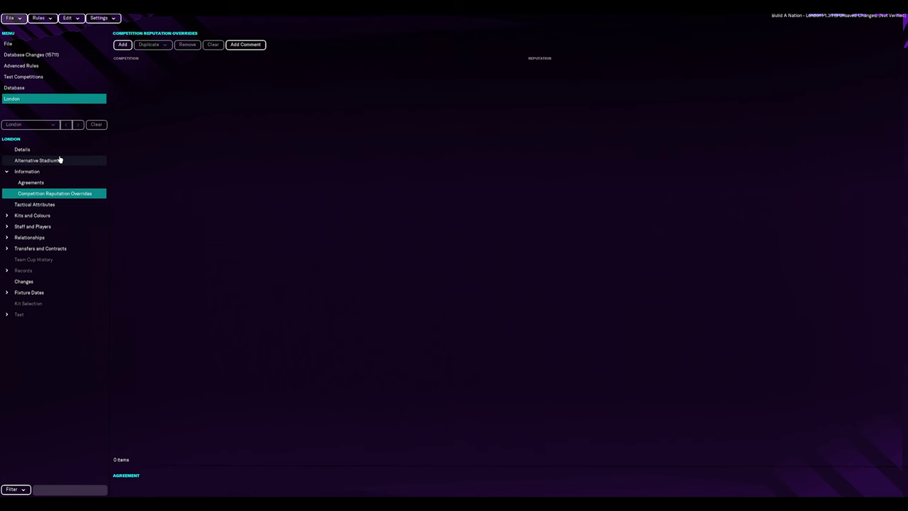
pyautogui.click(61, 159)
pyautogui.click(60, 150)
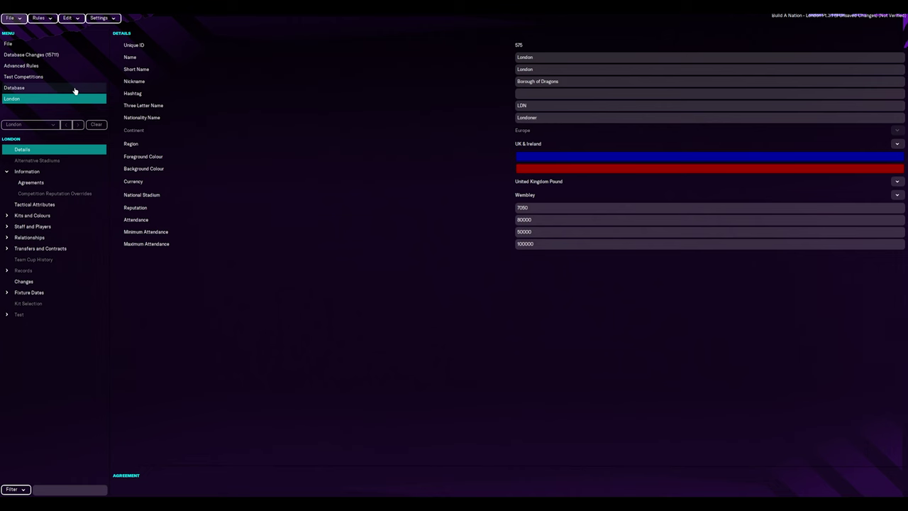
# Step: Return to London's advanced rules and open Rules 0, the Division 1 entry under Fixture Rules
pyautogui.click(68, 67)
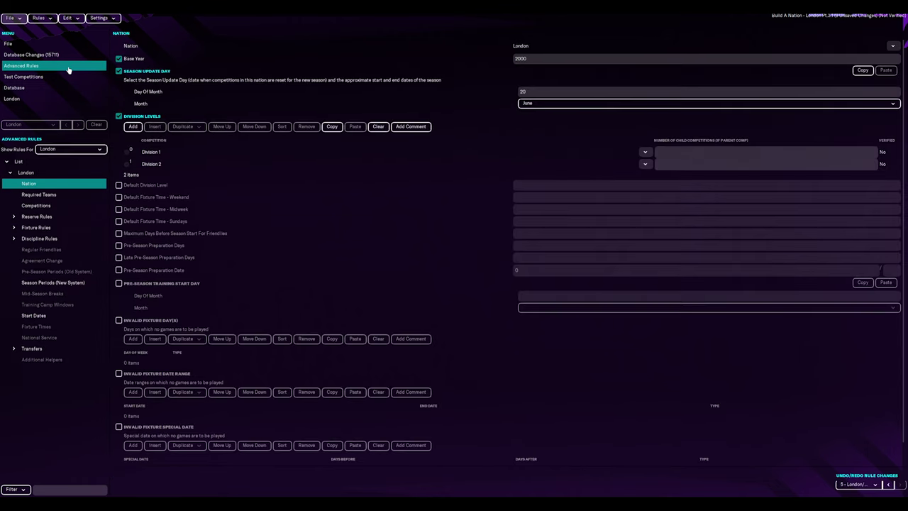
pyautogui.click(49, 163)
pyautogui.click(49, 173)
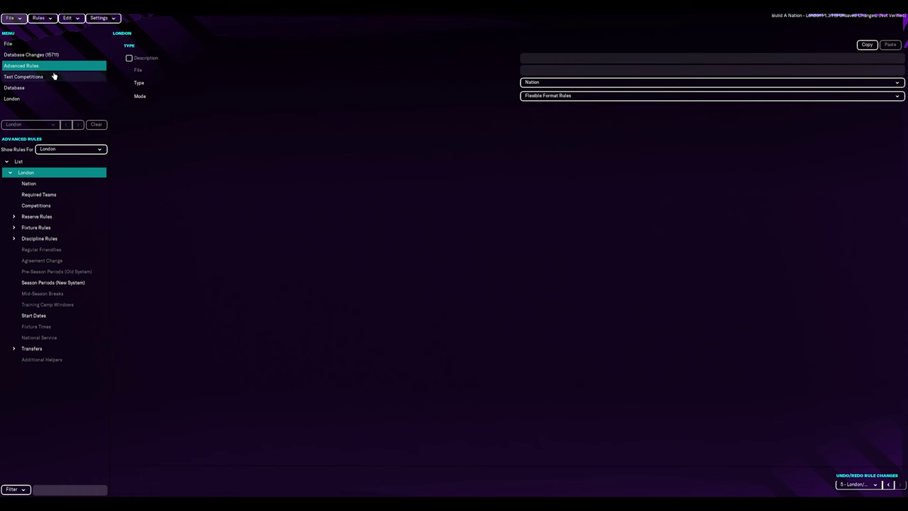
pyautogui.click(79, 150)
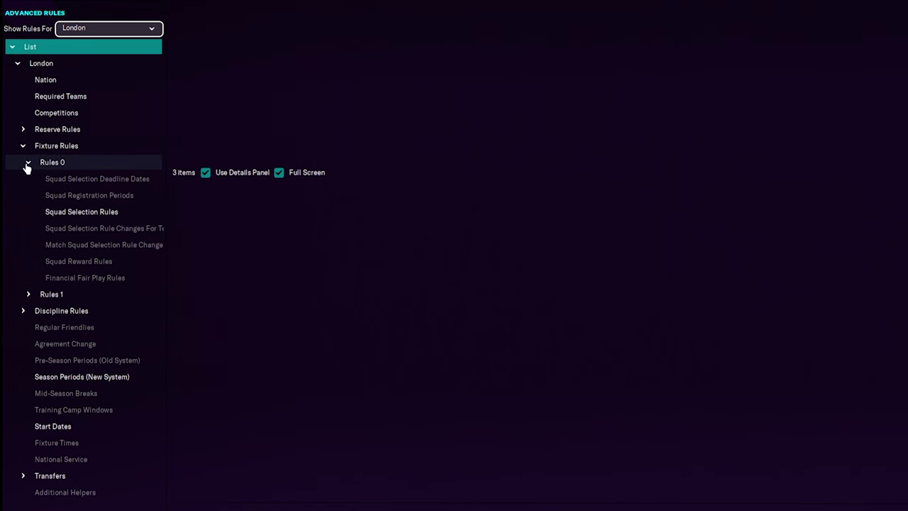
pyautogui.click(27, 164)
pyautogui.click(77, 165)
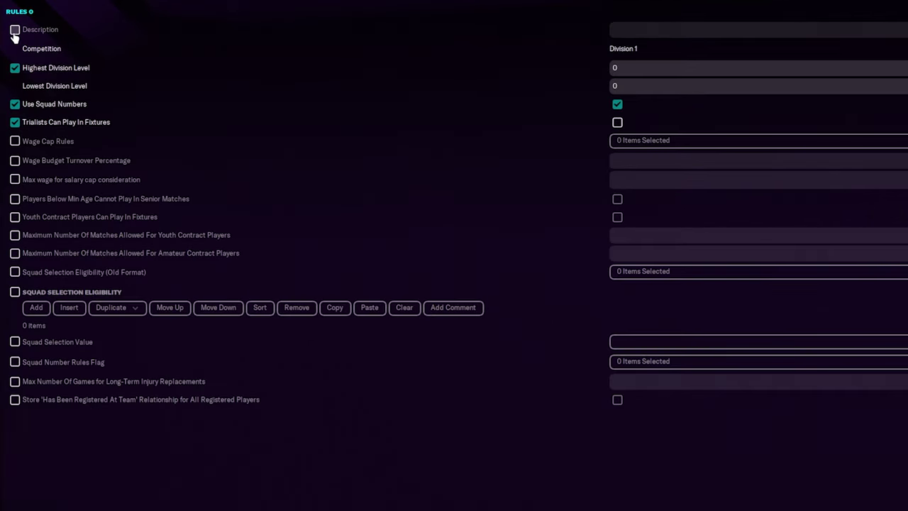
# Step: Enable the description for Rules 0 and enter DIV 1 as its text
pyautogui.click(15, 31)
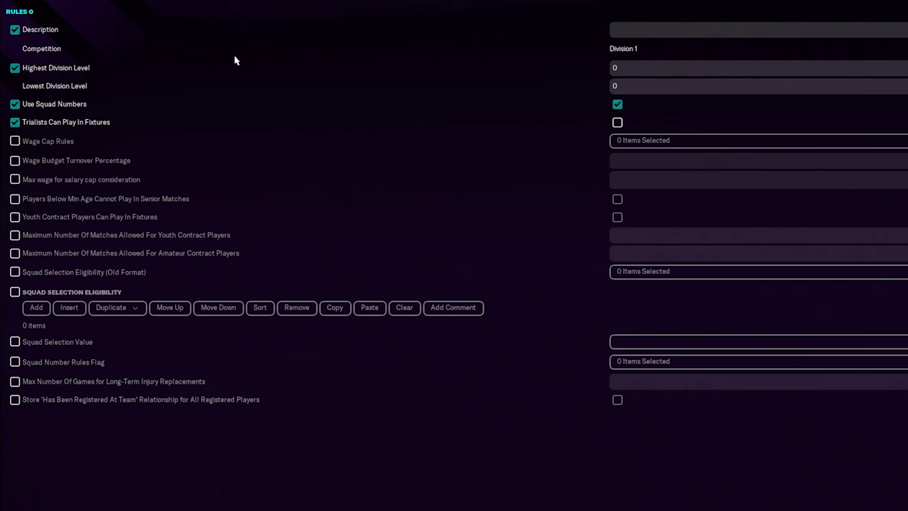
pyautogui.click(713, 27)
pyautogui.write('DIV 1')
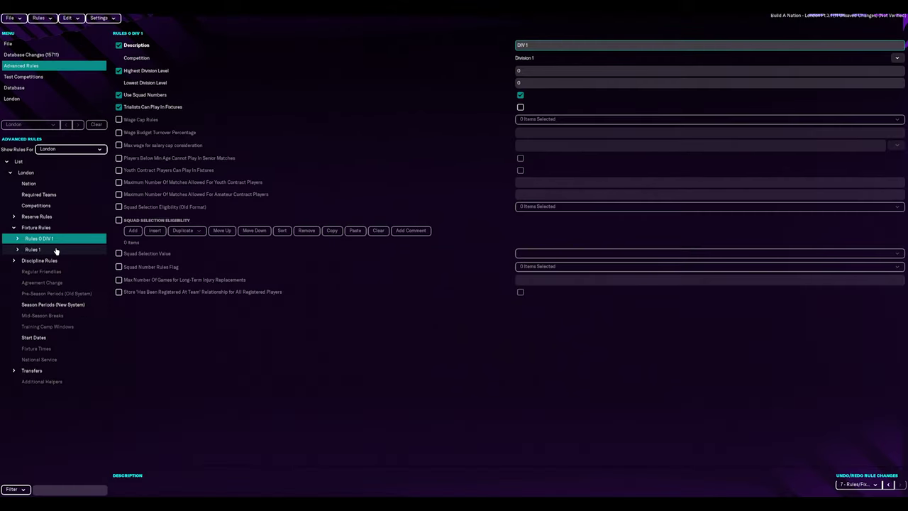
# Step: Enable the description for Rules 1, the Division 2 fixture rules, and enter DIV 2 as its text
pyautogui.click(56, 249)
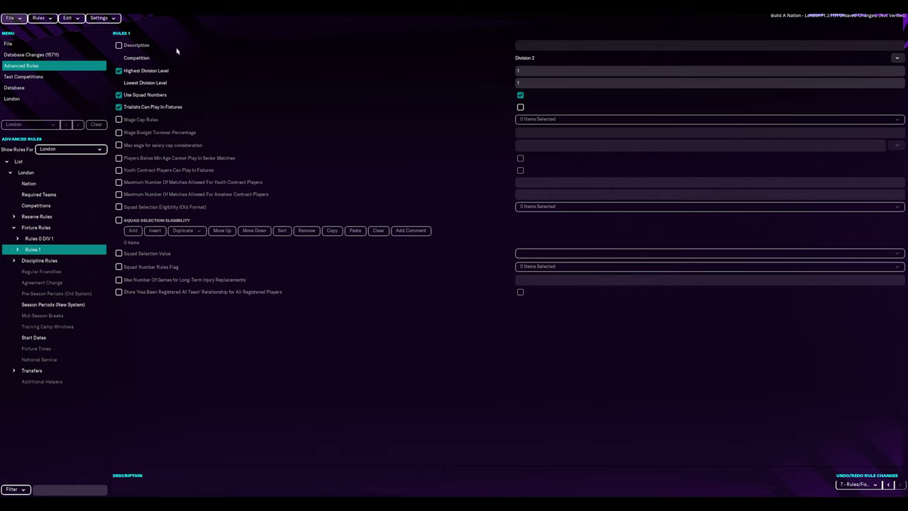
pyautogui.click(119, 45)
pyautogui.click(554, 47)
pyautogui.write('DIV')
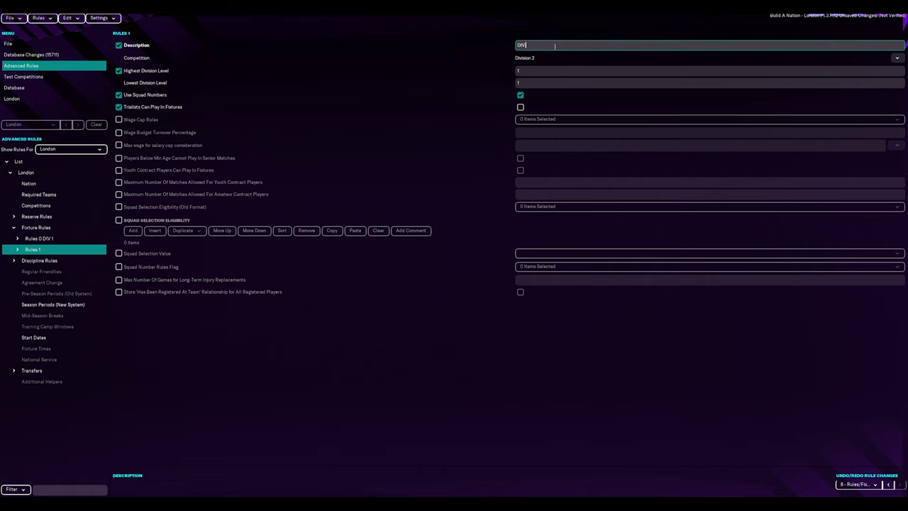
pyautogui.write(' 2')
pyautogui.press('Return')
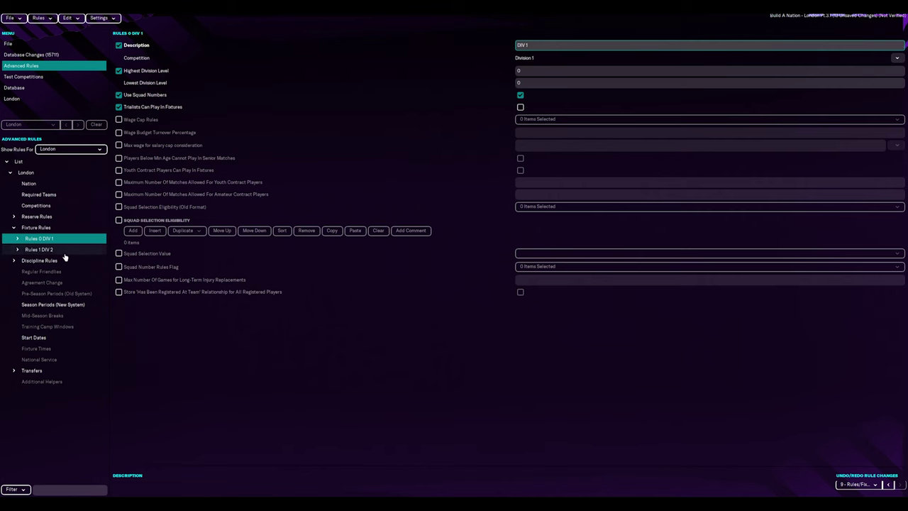
# Step: Try toggling Trialists Can Play In Fixtures in the DIV 1 fixture rules to show the separate domestic and foreign trialist options
pyautogui.click(73, 239)
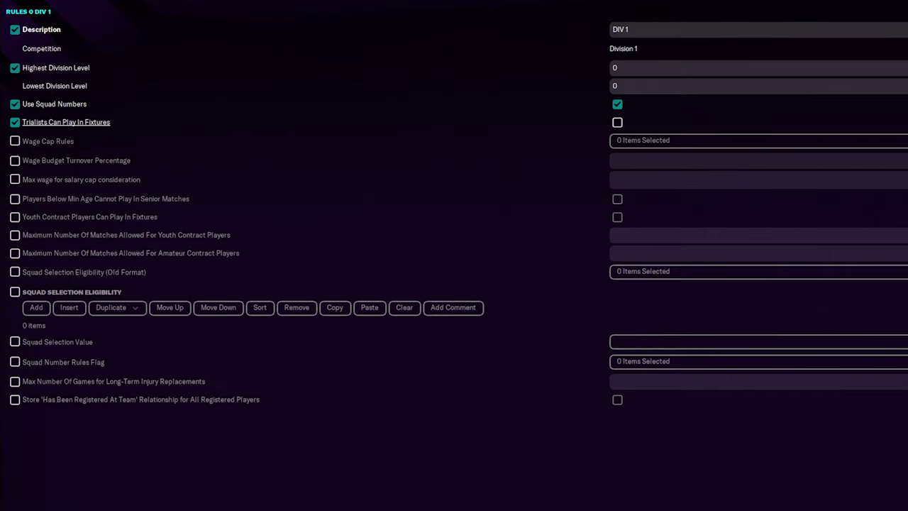
pyautogui.click(617, 122)
pyautogui.click(14, 125)
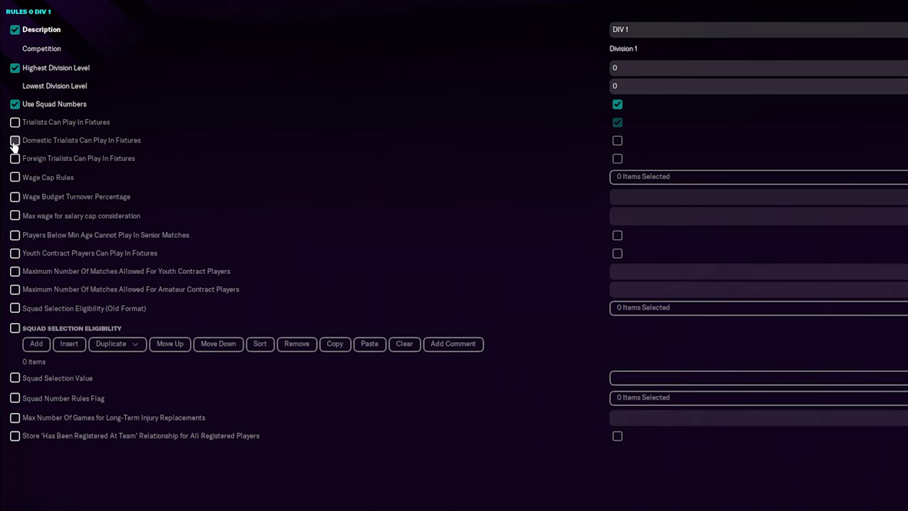
pyautogui.click(14, 125)
pyautogui.click(616, 125)
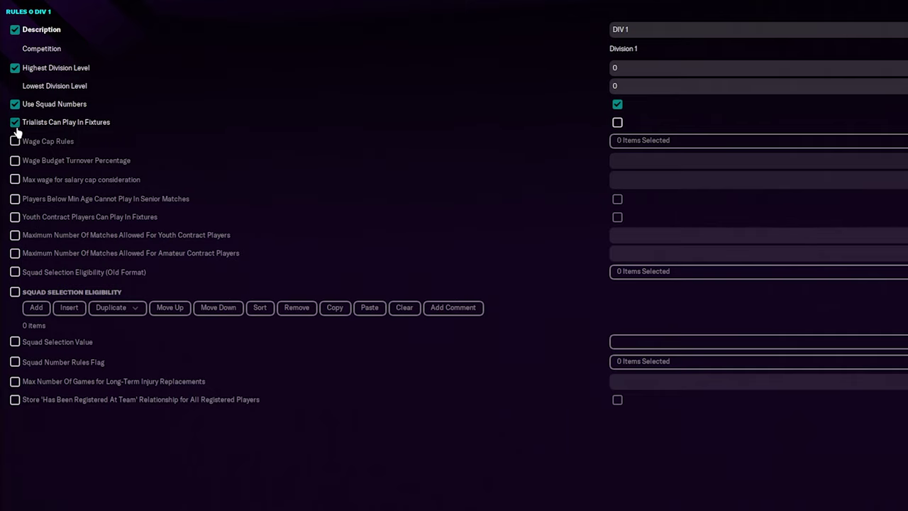
pyautogui.click(15, 126)
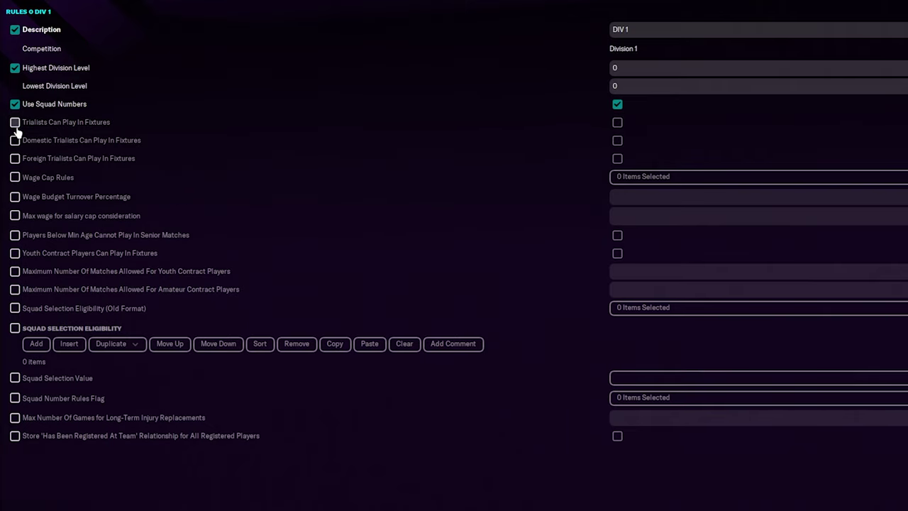
pyautogui.click(15, 125)
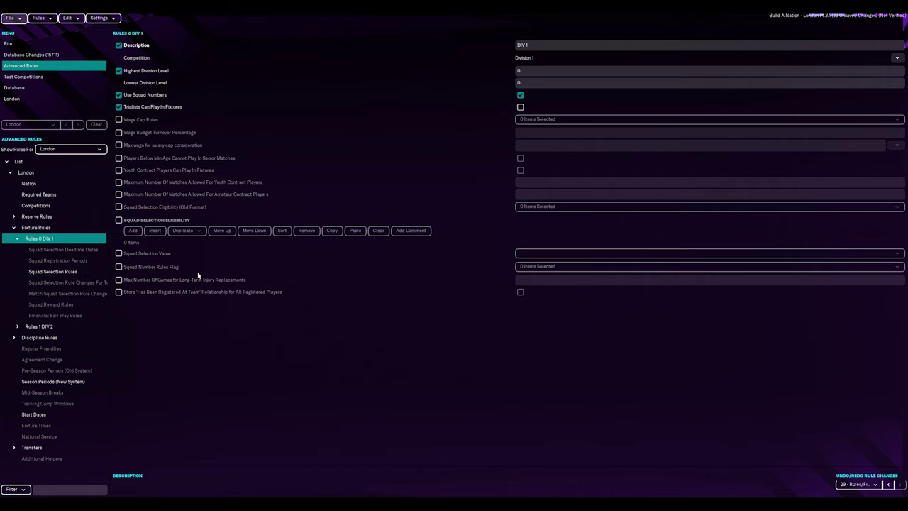
# Step: Check the squad selection deadline dates, squad registration periods and squad selection rules of the DIV 1 fixture rules
pyautogui.click(68, 249)
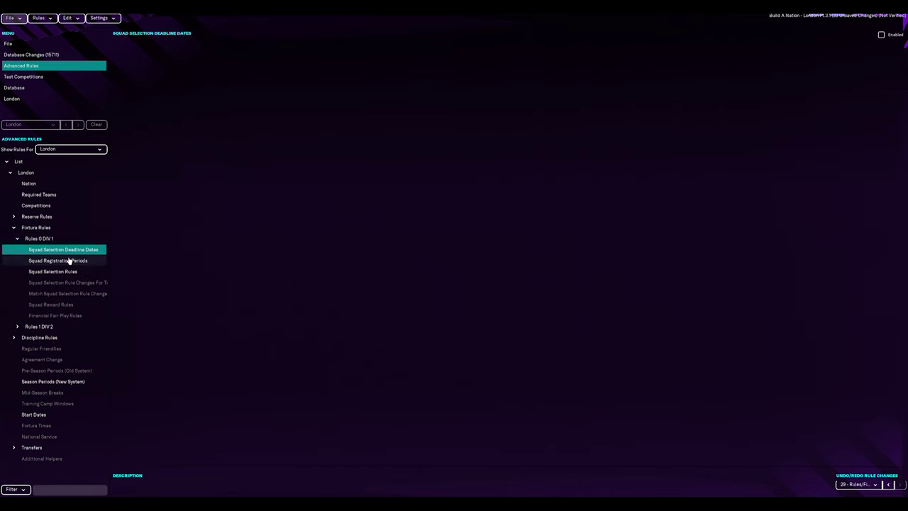
pyautogui.click(69, 261)
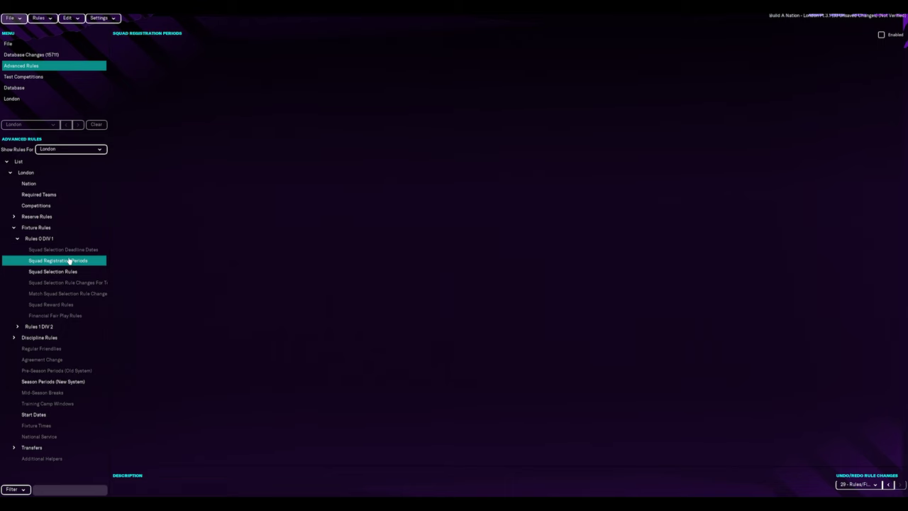
pyautogui.click(65, 273)
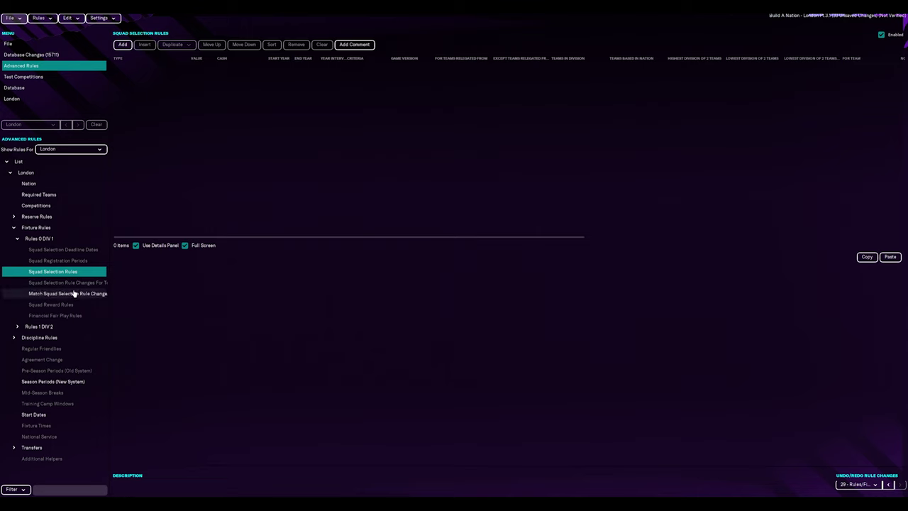
pyautogui.click(60, 241)
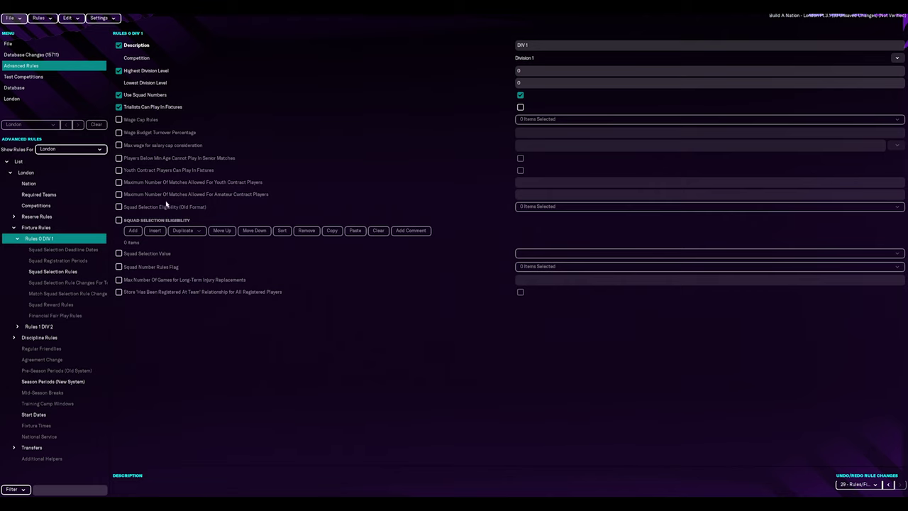
# Step: Switch the advanced rules to Division 1 and open the General settings of its Stage 0 league
pyautogui.click(66, 149)
pyautogui.click(78, 173)
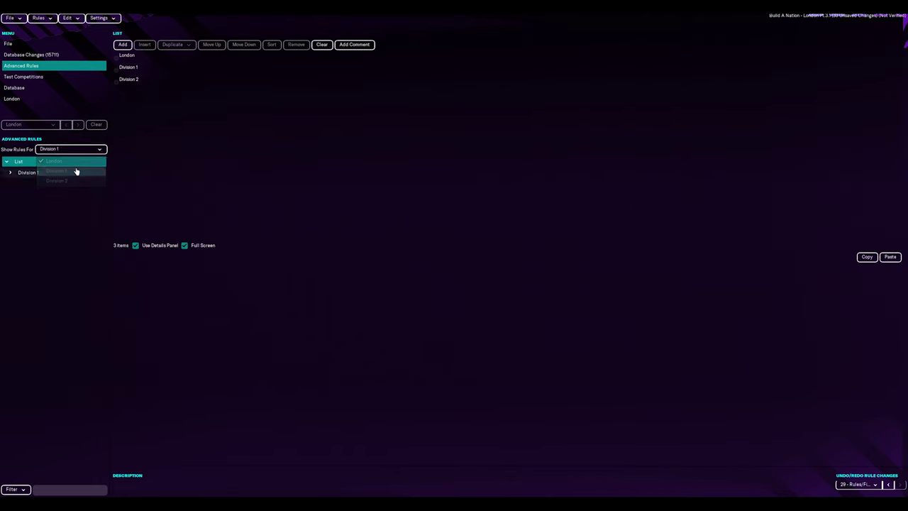
pyautogui.click(11, 172)
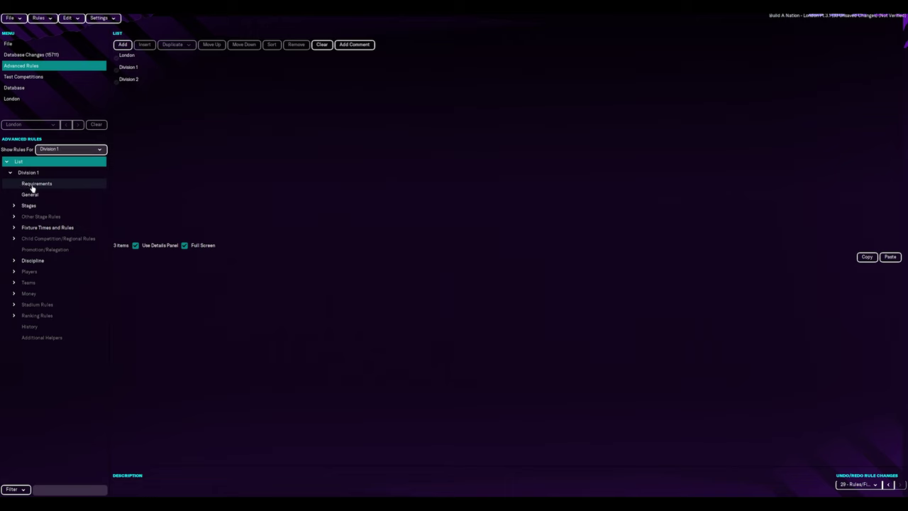
pyautogui.click(24, 206)
pyautogui.click(14, 205)
pyautogui.doubleClick(41, 218)
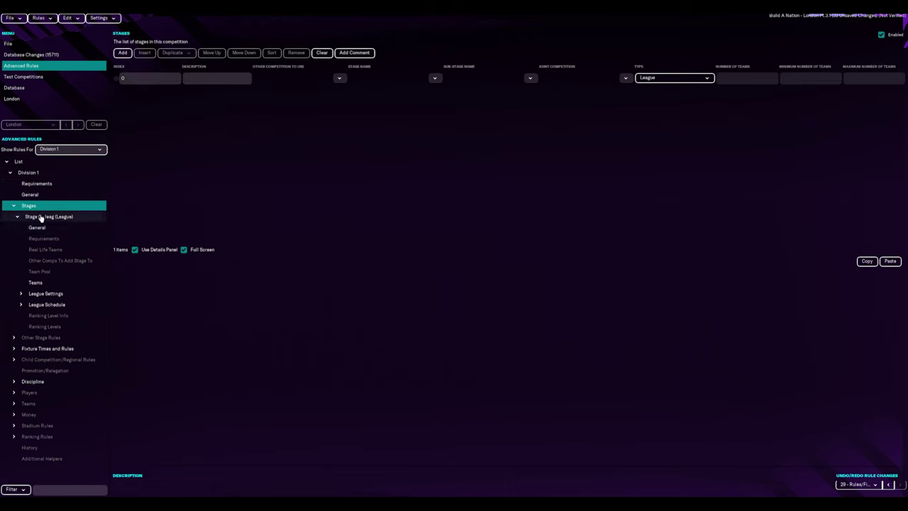
pyautogui.click(36, 227)
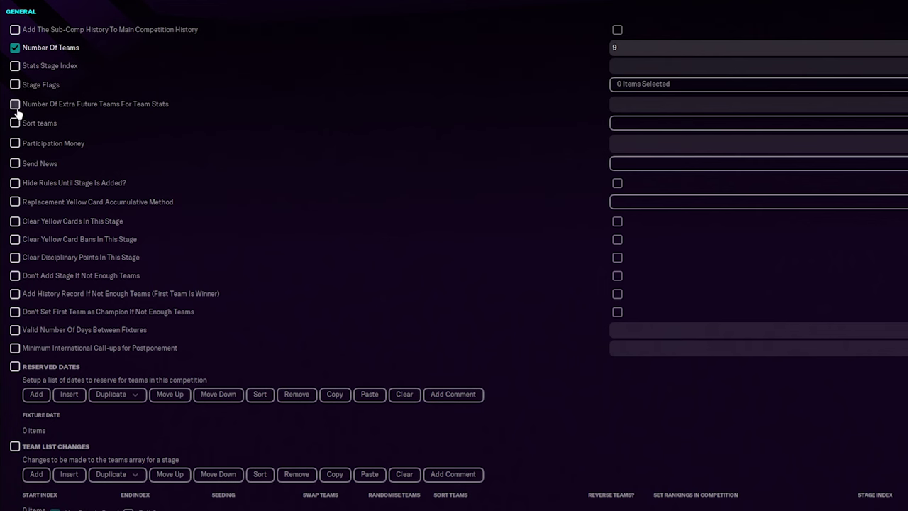
# Step: Set the Fixture Order in Division 1's League Settings to Random (e.g. 1, 2, 3, 3, 1, 2)
pyautogui.click(33, 298)
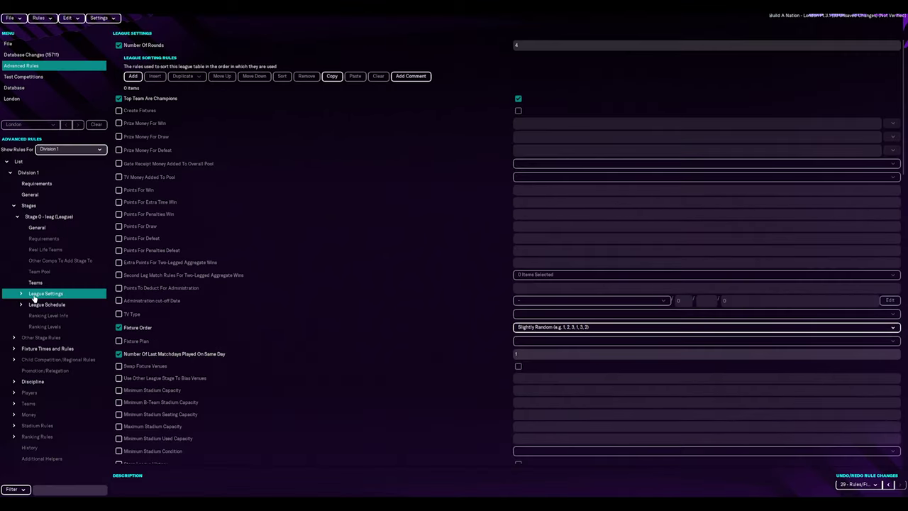
pyautogui.scroll(-5, 263, 347)
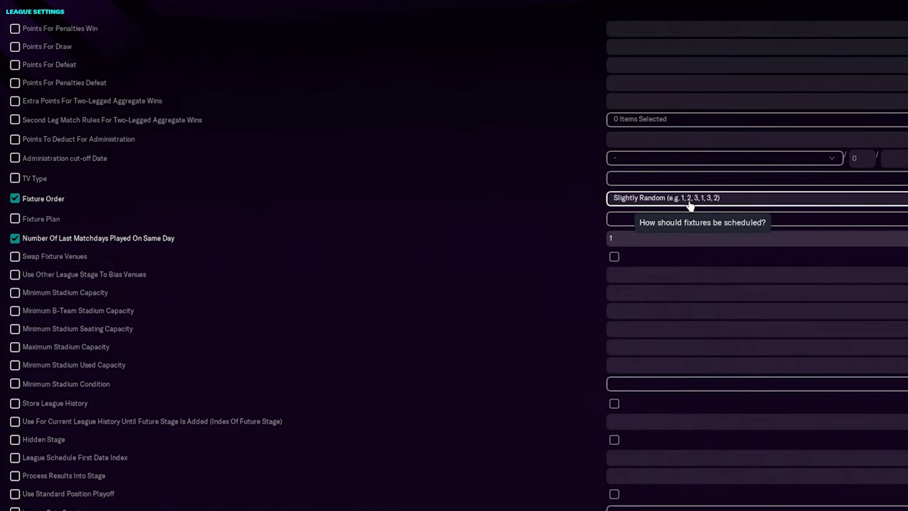
pyautogui.click(733, 205)
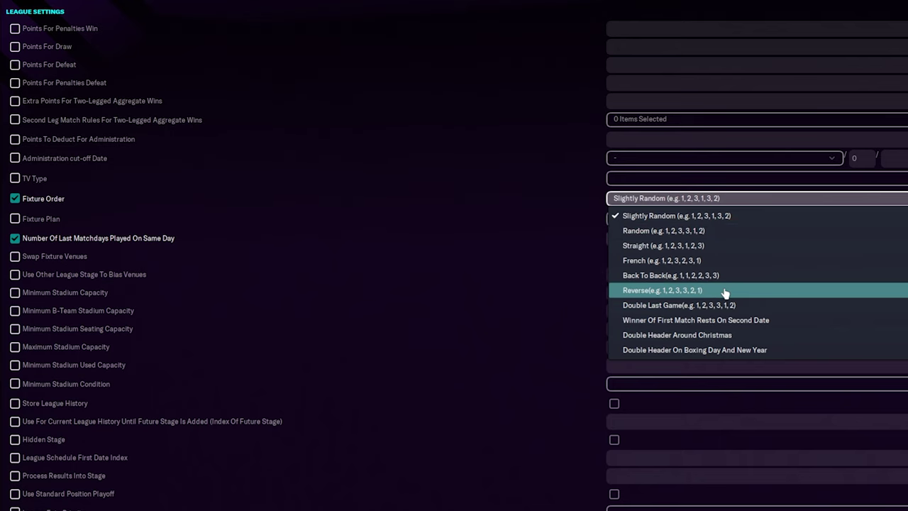
pyautogui.click(732, 232)
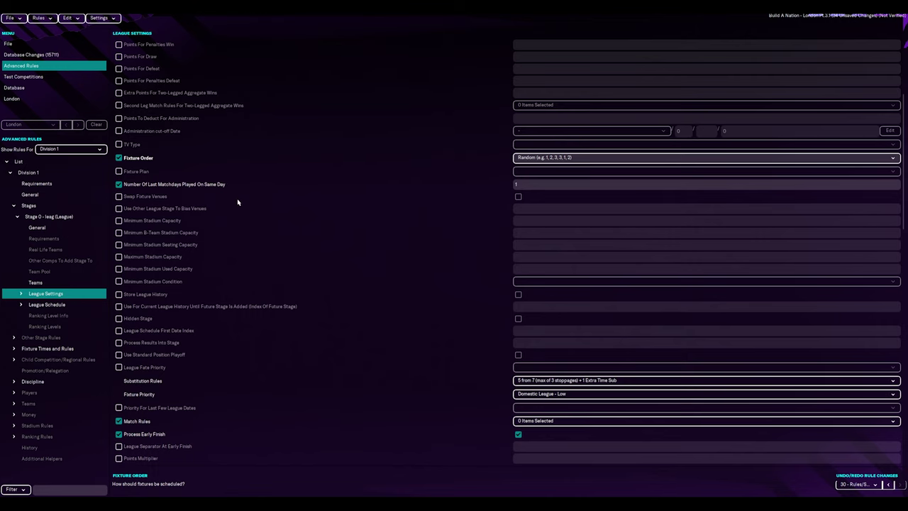
# Step: Review the rest of Division 1's League Settings, including the fixture priority options, substitution rules and prize money
pyautogui.scroll(-5, 284, 147)
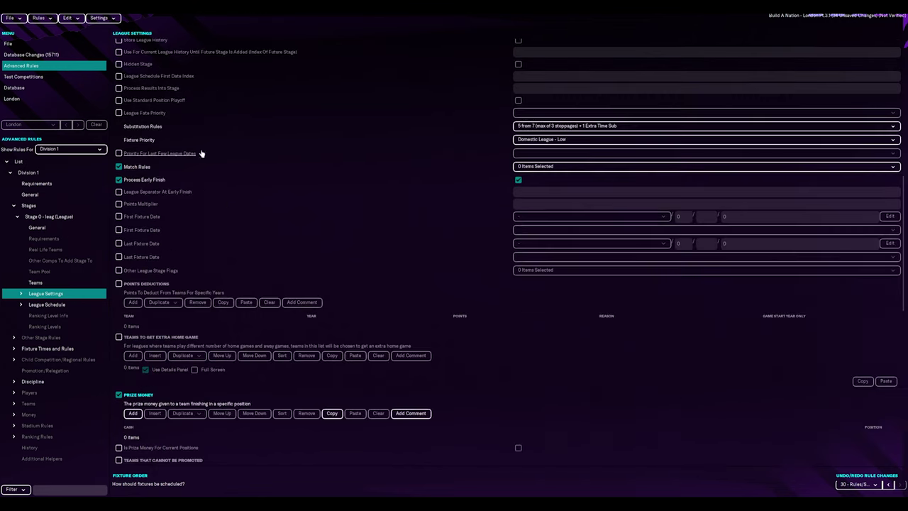
pyautogui.scroll(2, 493, 179)
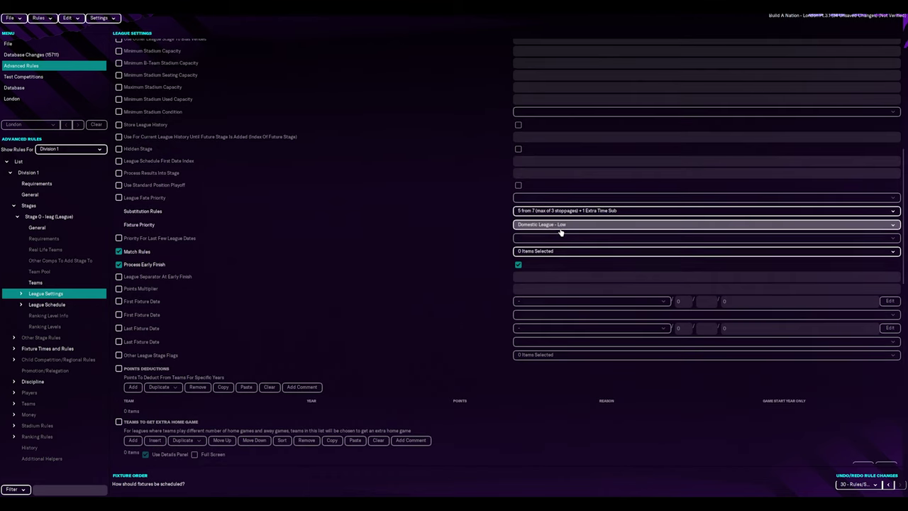
pyautogui.click(559, 224)
pyautogui.click(429, 275)
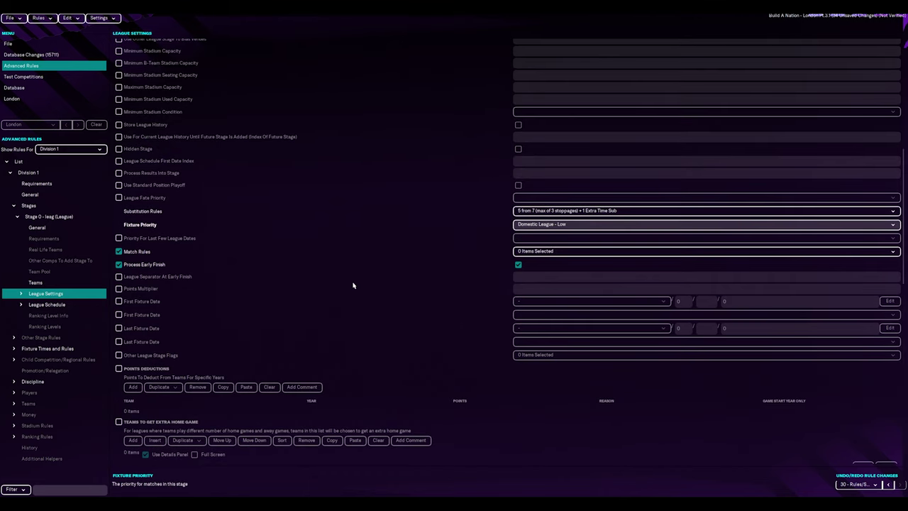
pyautogui.scroll(-5, 350, 275)
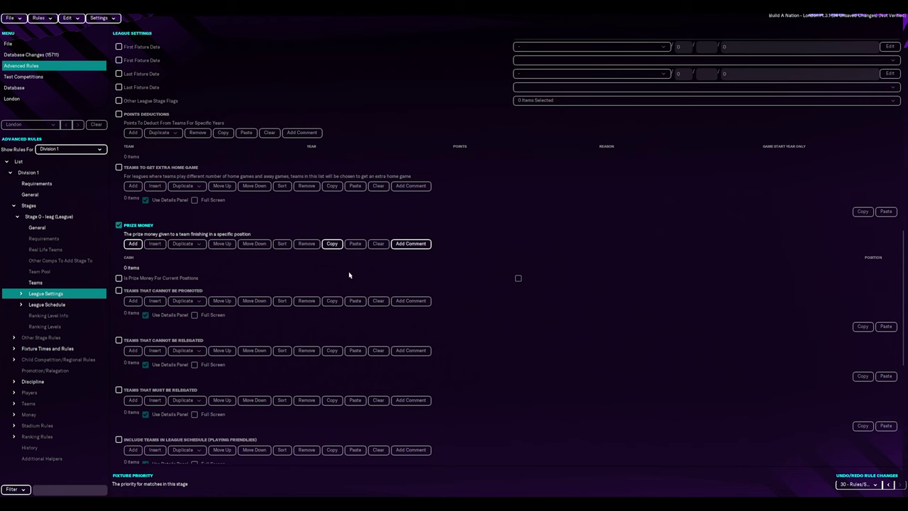
pyautogui.scroll(-6, 349, 275)
pyautogui.scroll(15, 338, 286)
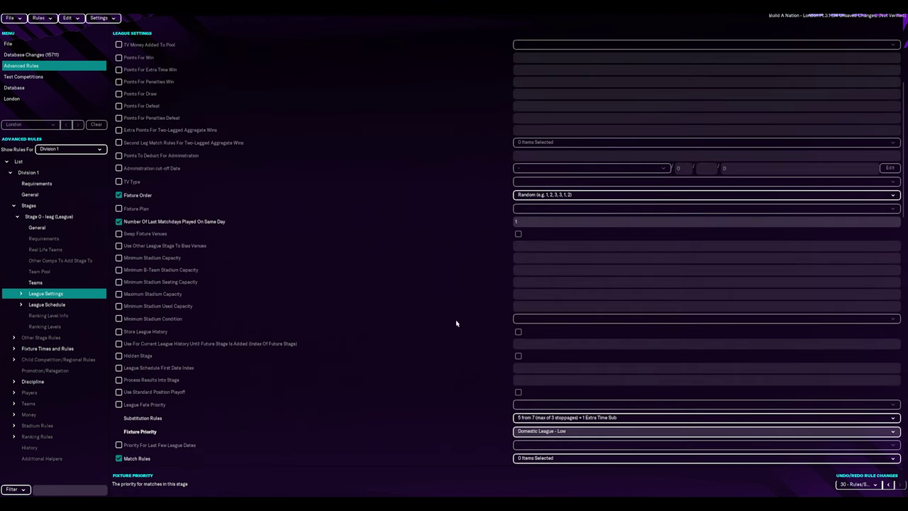
pyautogui.scroll(3, 447, 326)
# Step: Save the editor data to the current Build A Nation - London file
pyautogui.click(24, 45)
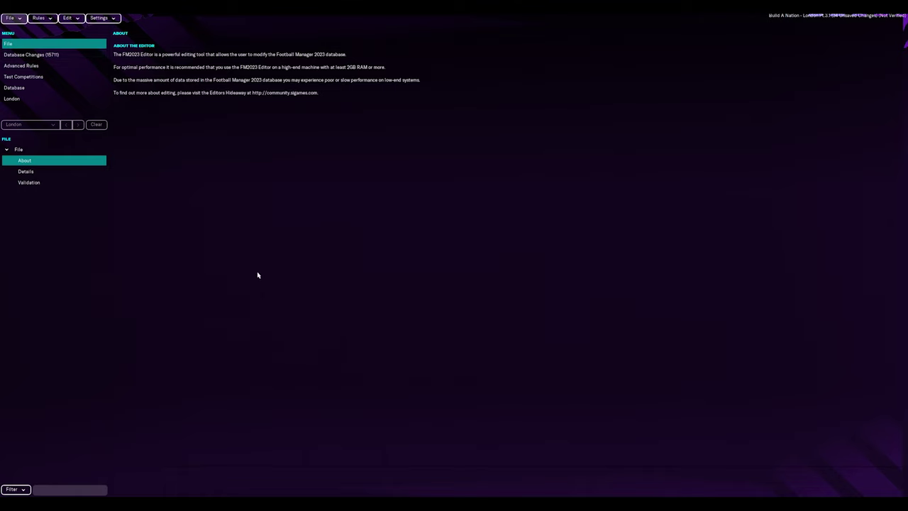
pyautogui.click(11, 18)
pyautogui.click(47, 81)
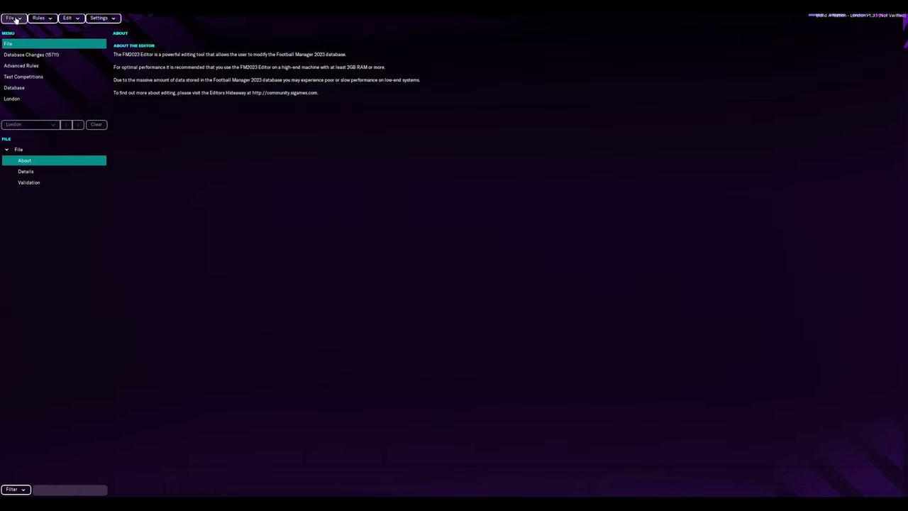
# Step: Run the rules test on all of London's competitions
pyautogui.click(11, 18)
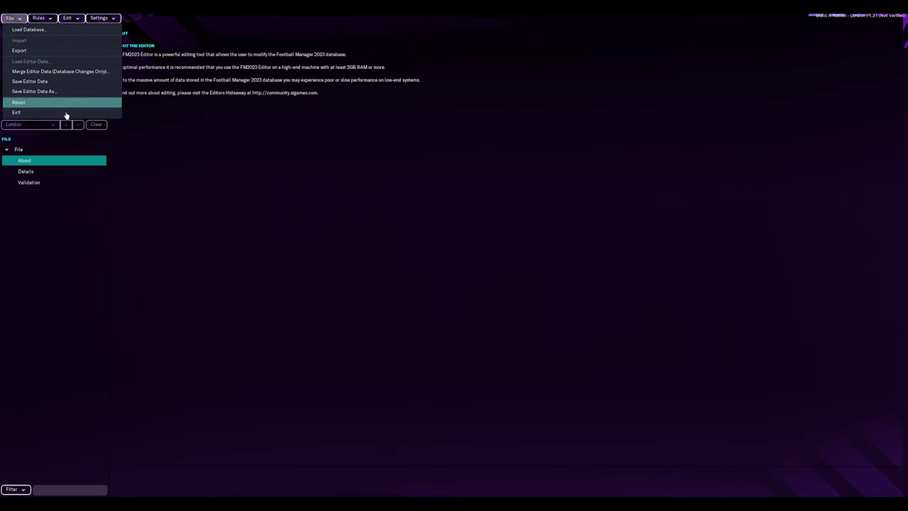
pyautogui.click(39, 17)
pyautogui.moveTo(158, 164)
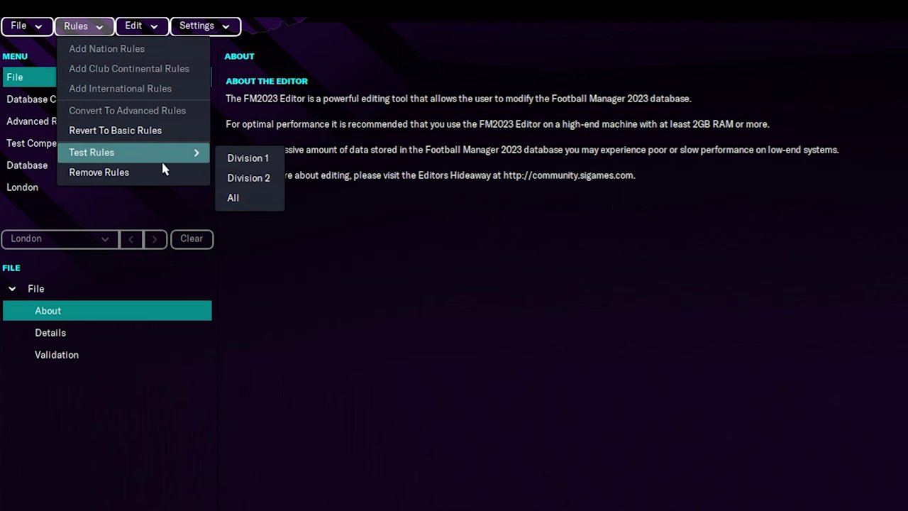
pyautogui.click(257, 202)
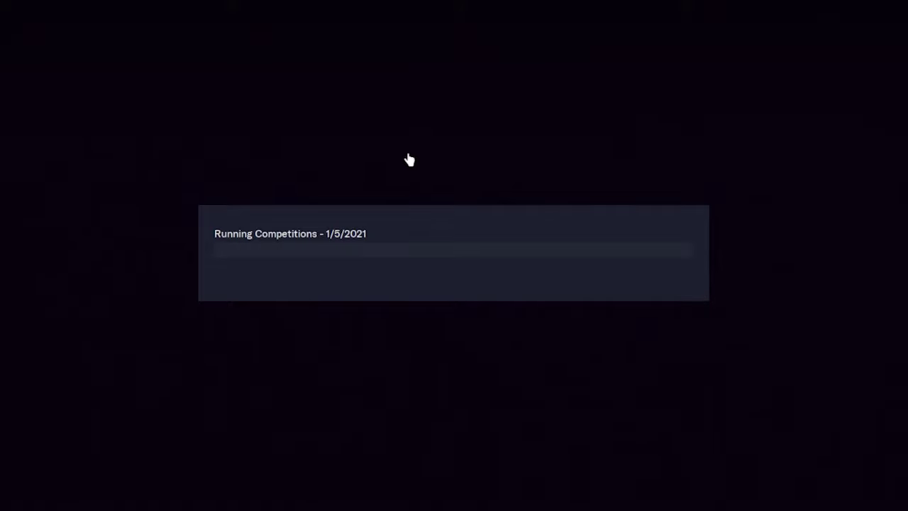